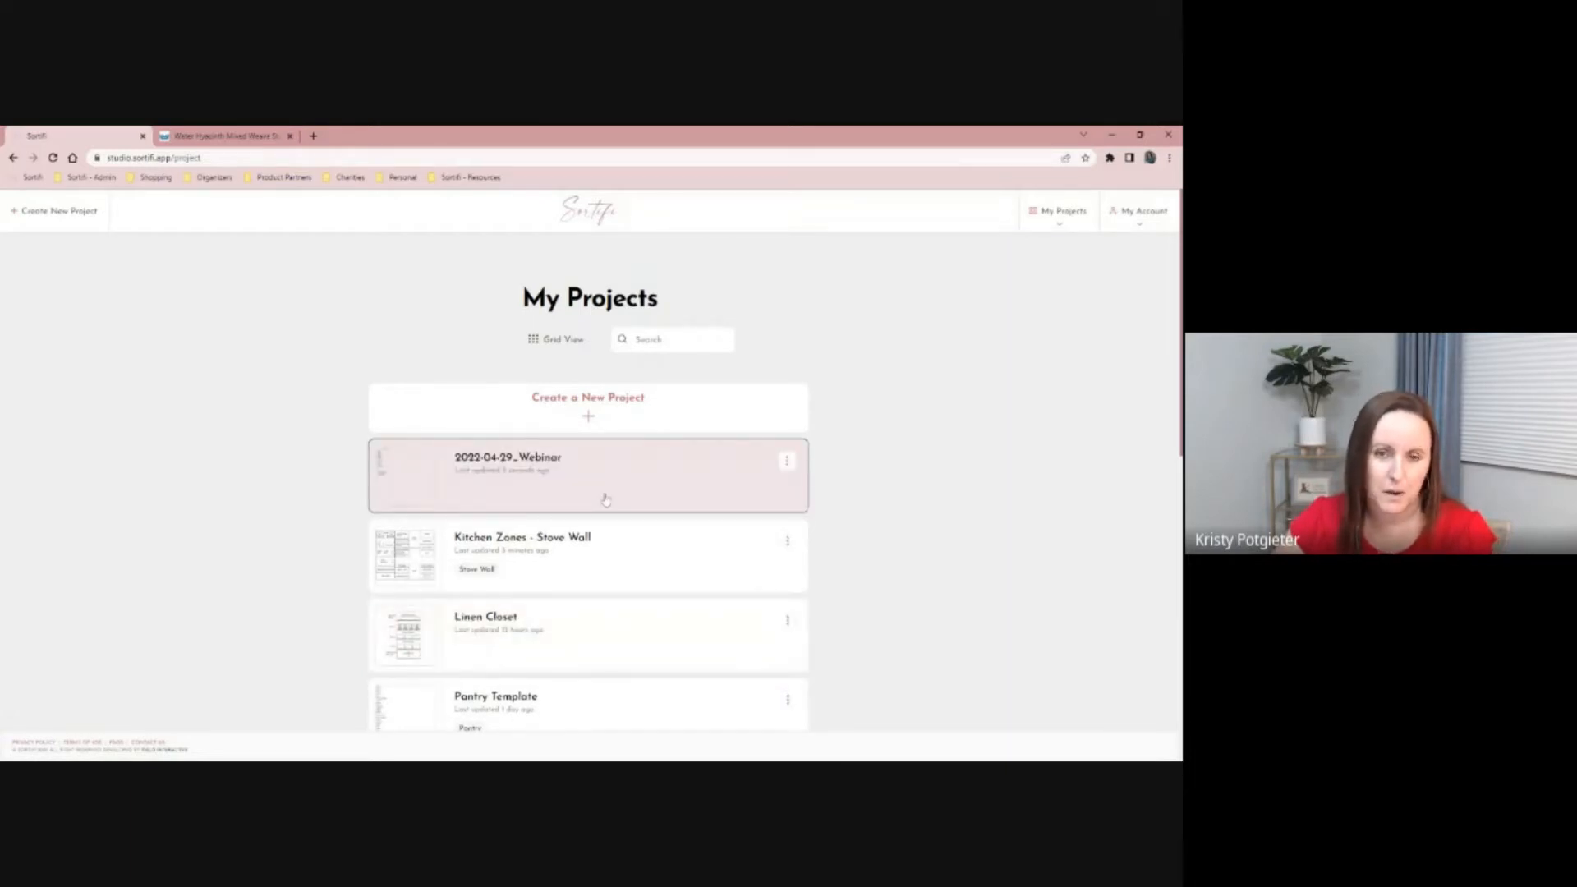
# - Open the 2022-04-29_Webinar project from the project list
pyautogui.scroll(-1, 605, 498)
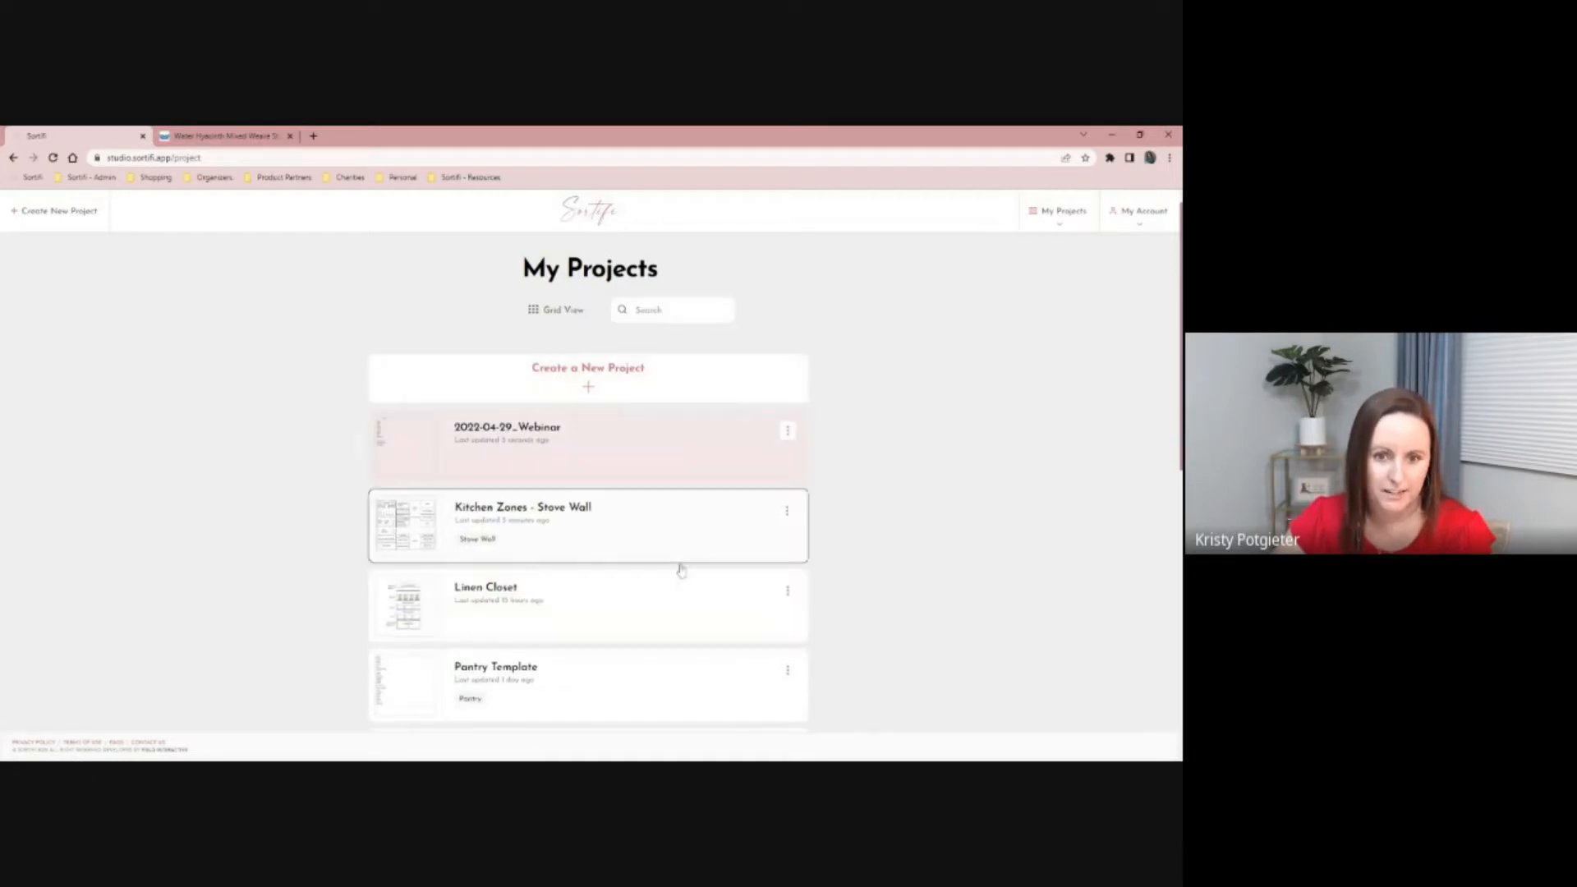
pyautogui.scroll(-1, 632, 476)
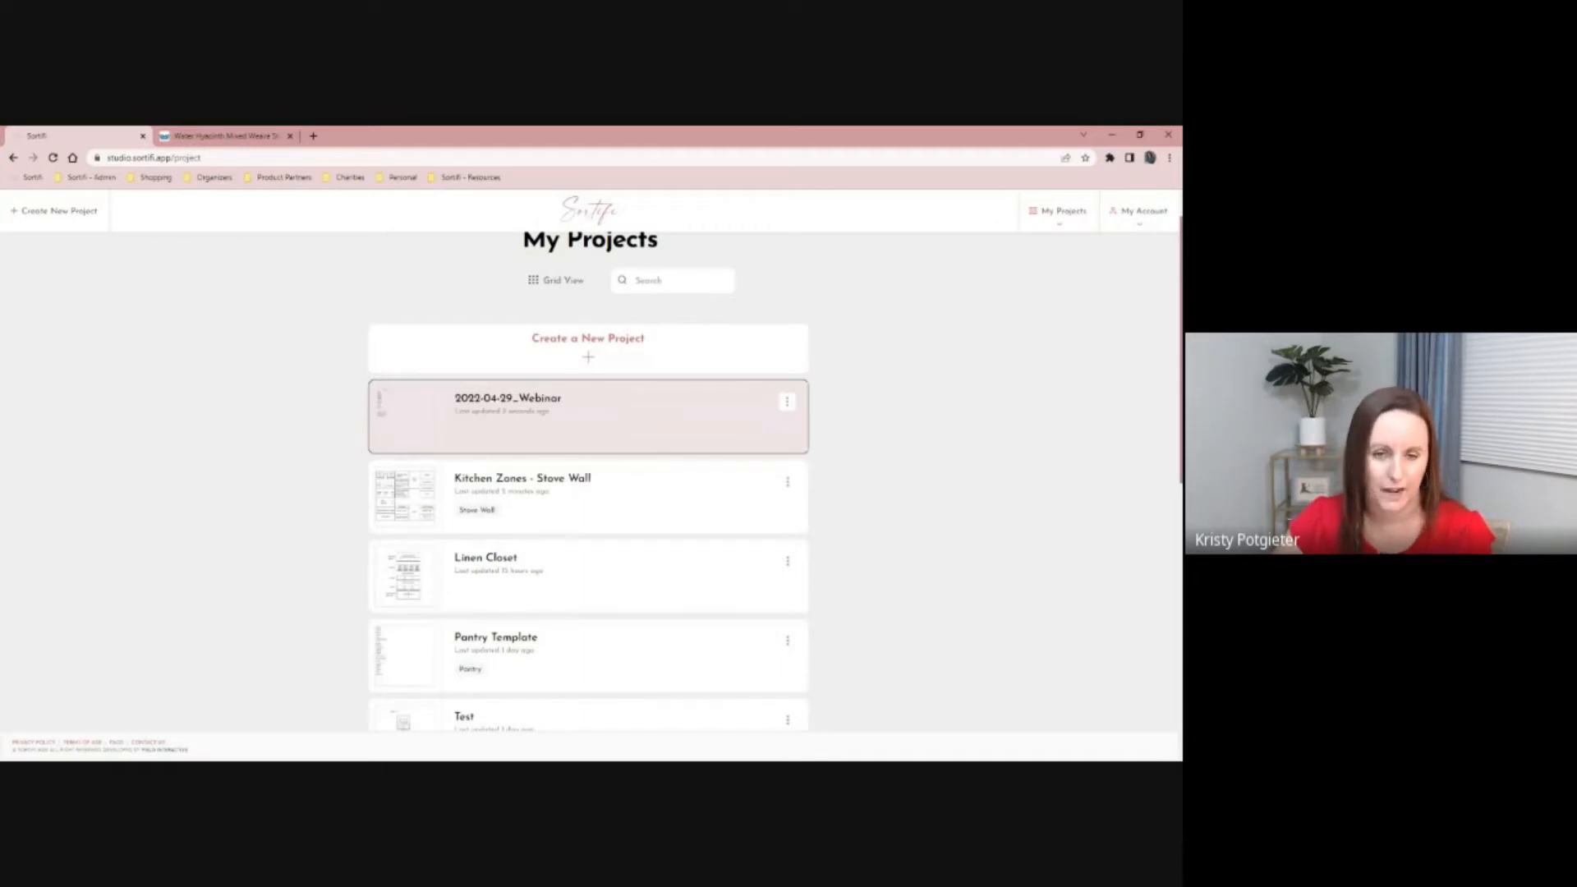
pyautogui.click(620, 426)
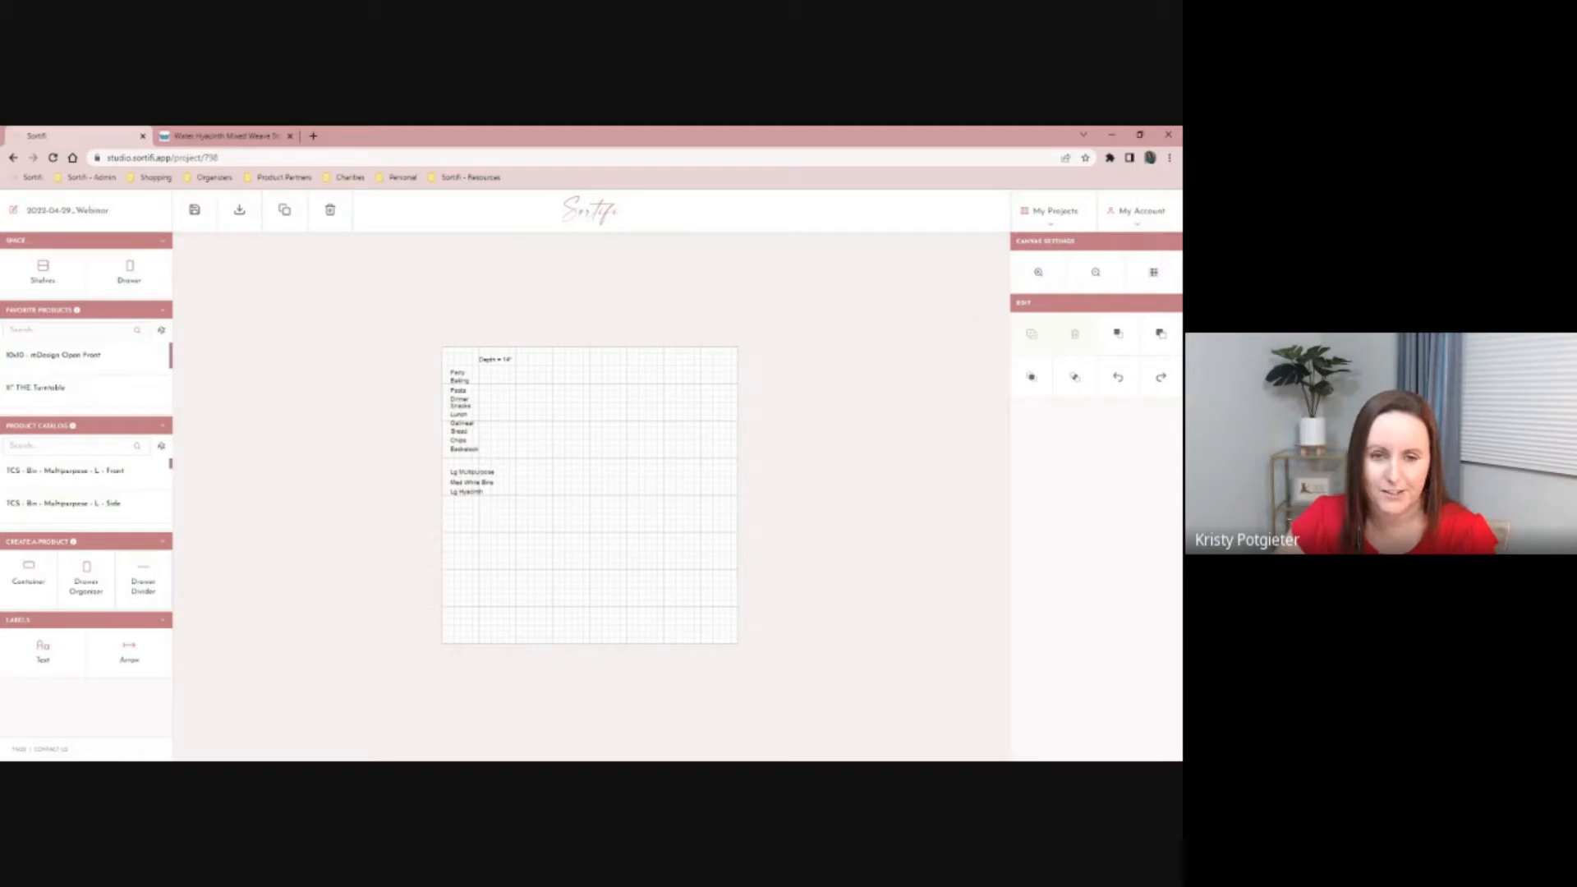
# - Hide the canvas grid and show it again
pyautogui.click(1039, 273)
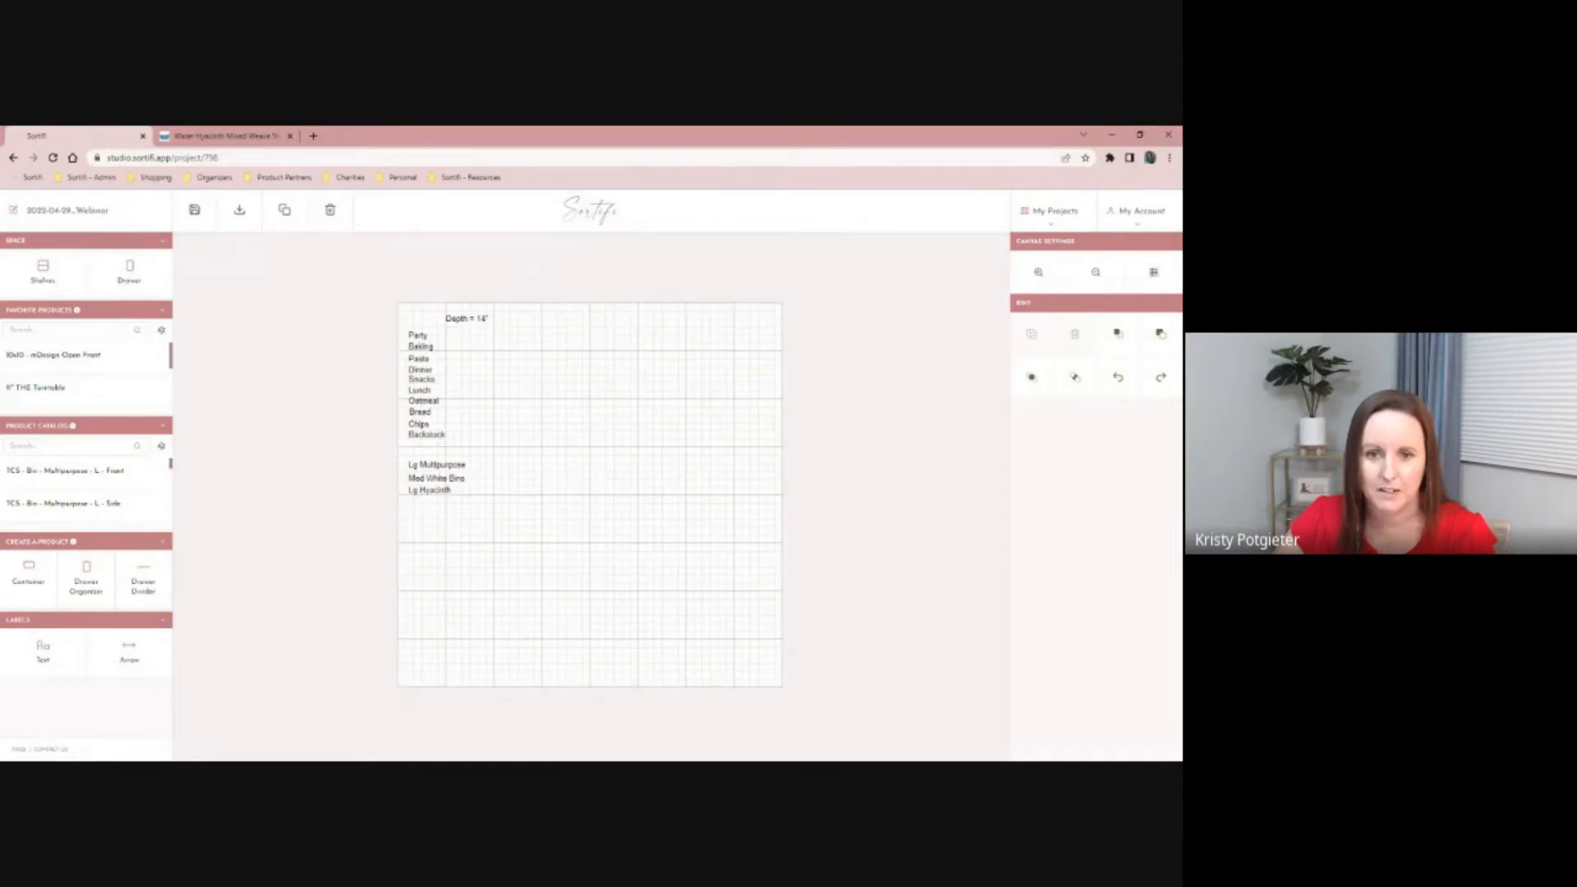
pyautogui.click(1039, 275)
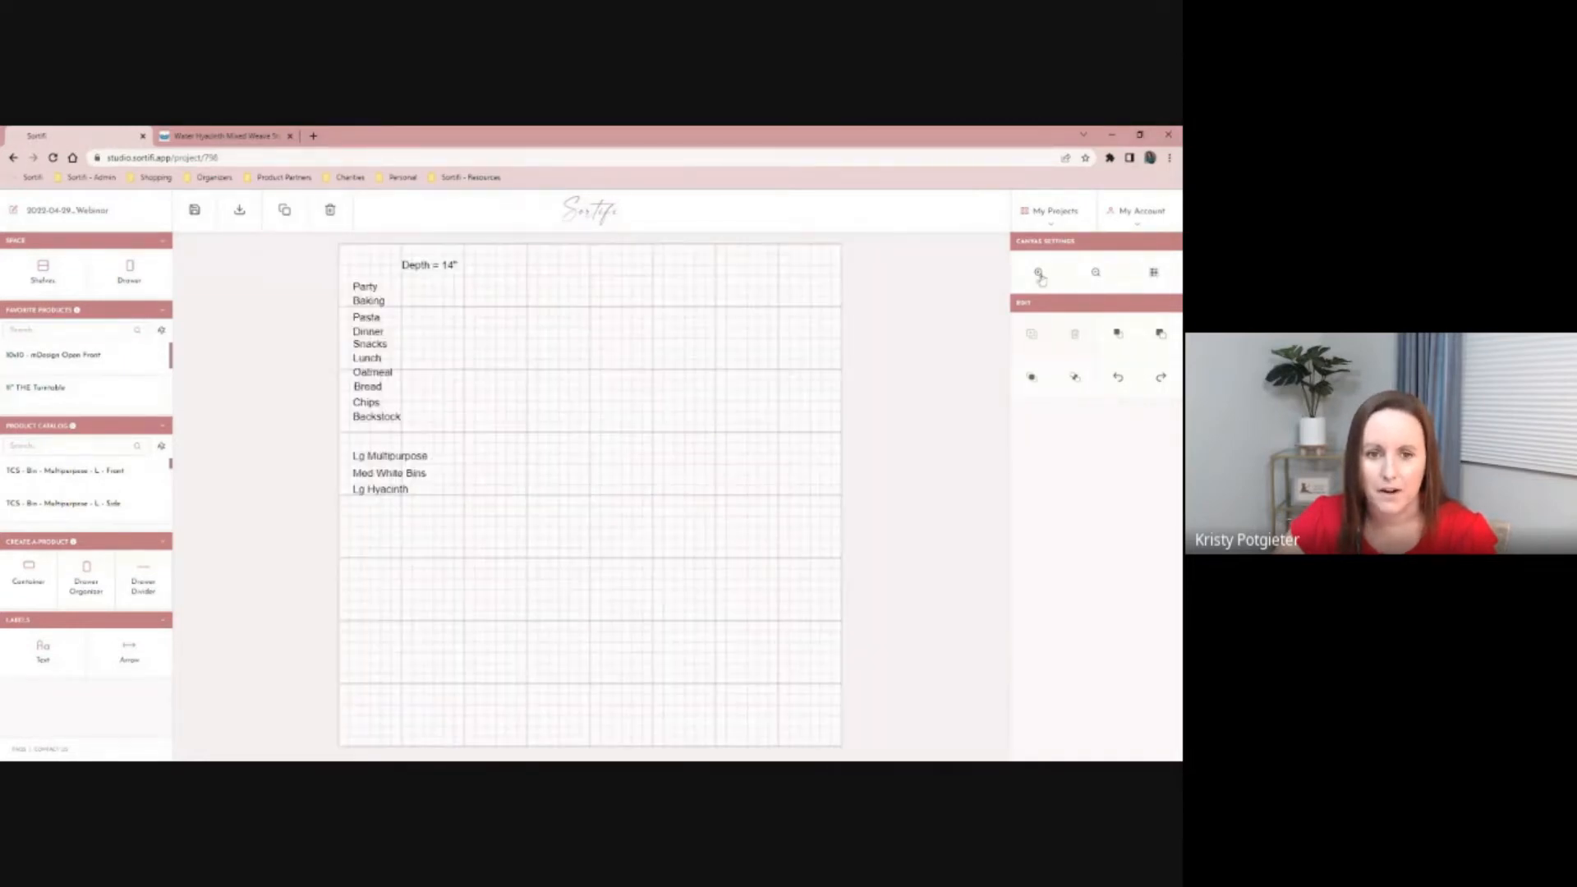
pyautogui.click(1039, 274)
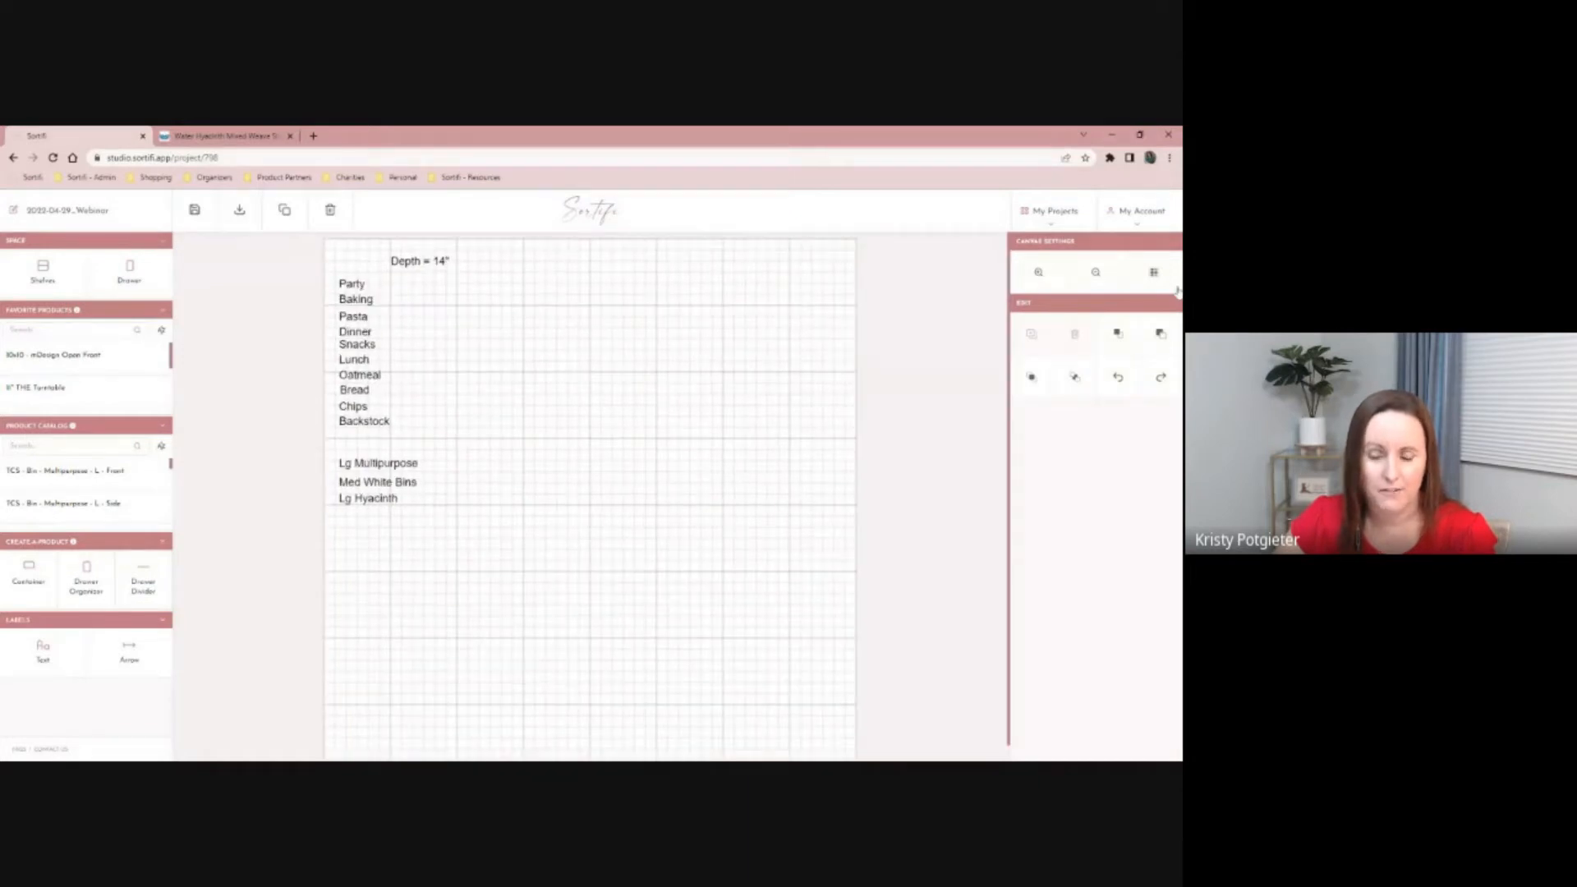
pyautogui.click(1154, 274)
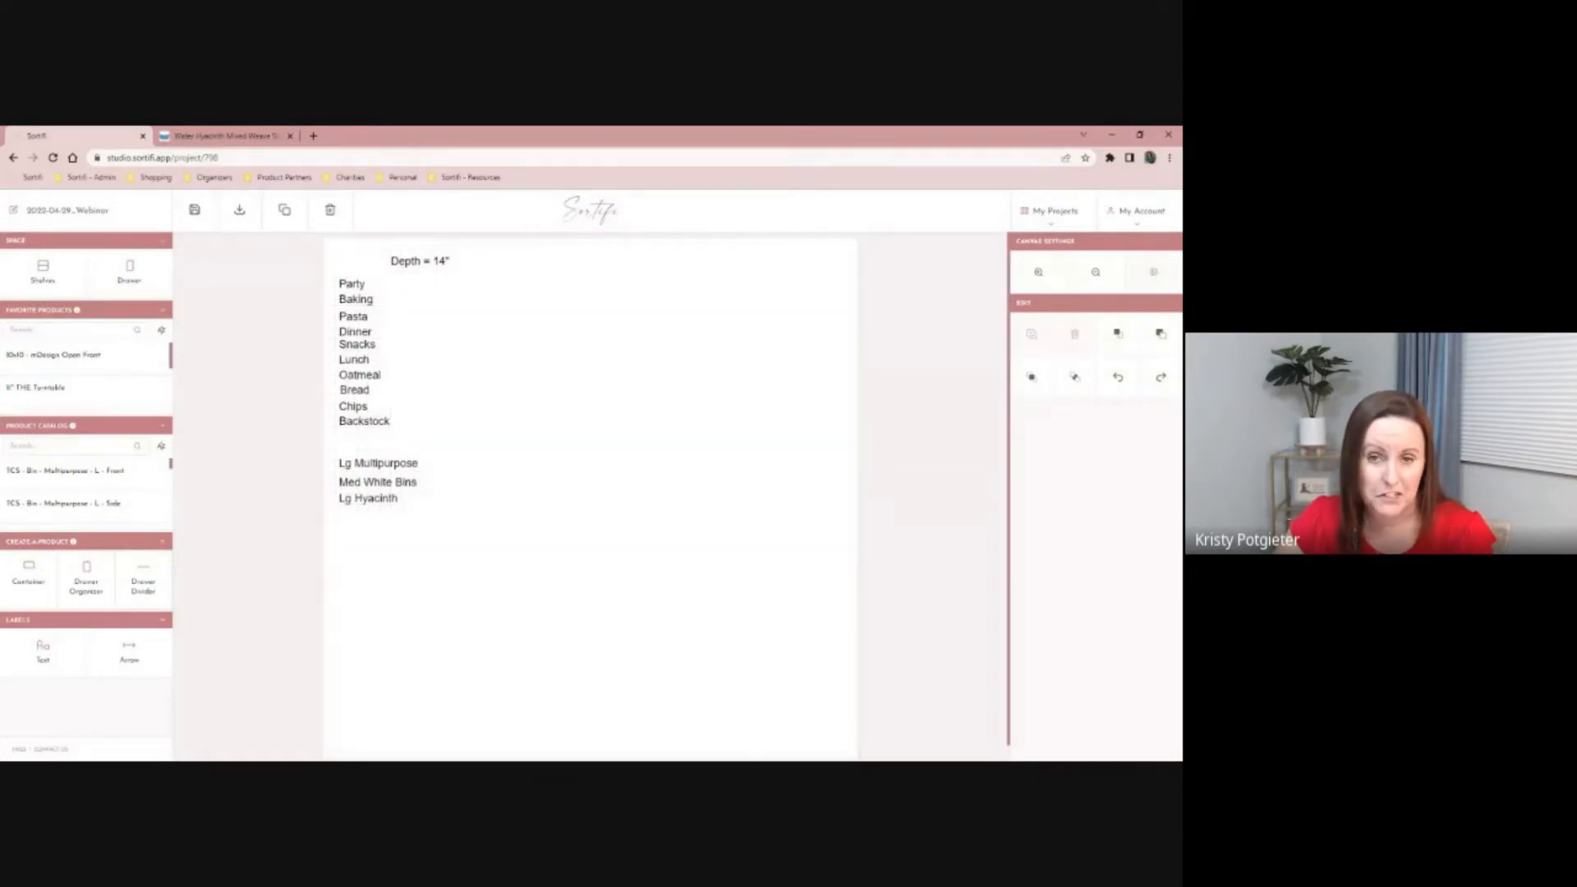
pyautogui.click(1155, 274)
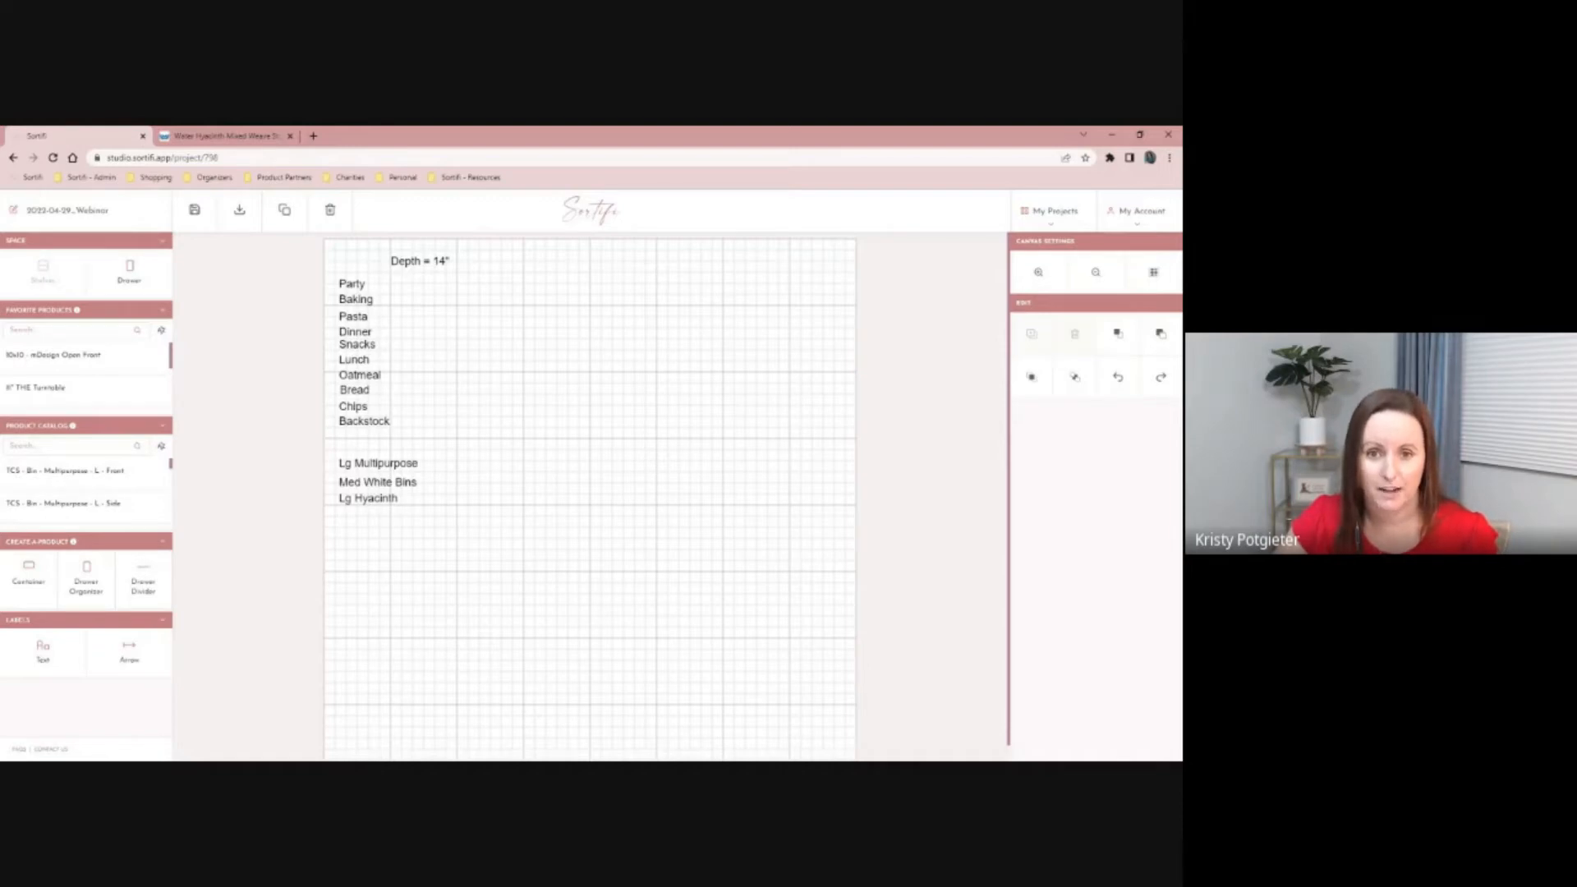
# - Add a shelf unit to the middle of the canvas, beside the list of categories and bins
pyautogui.moveTo(43, 270); pyautogui.dragTo(578, 391)
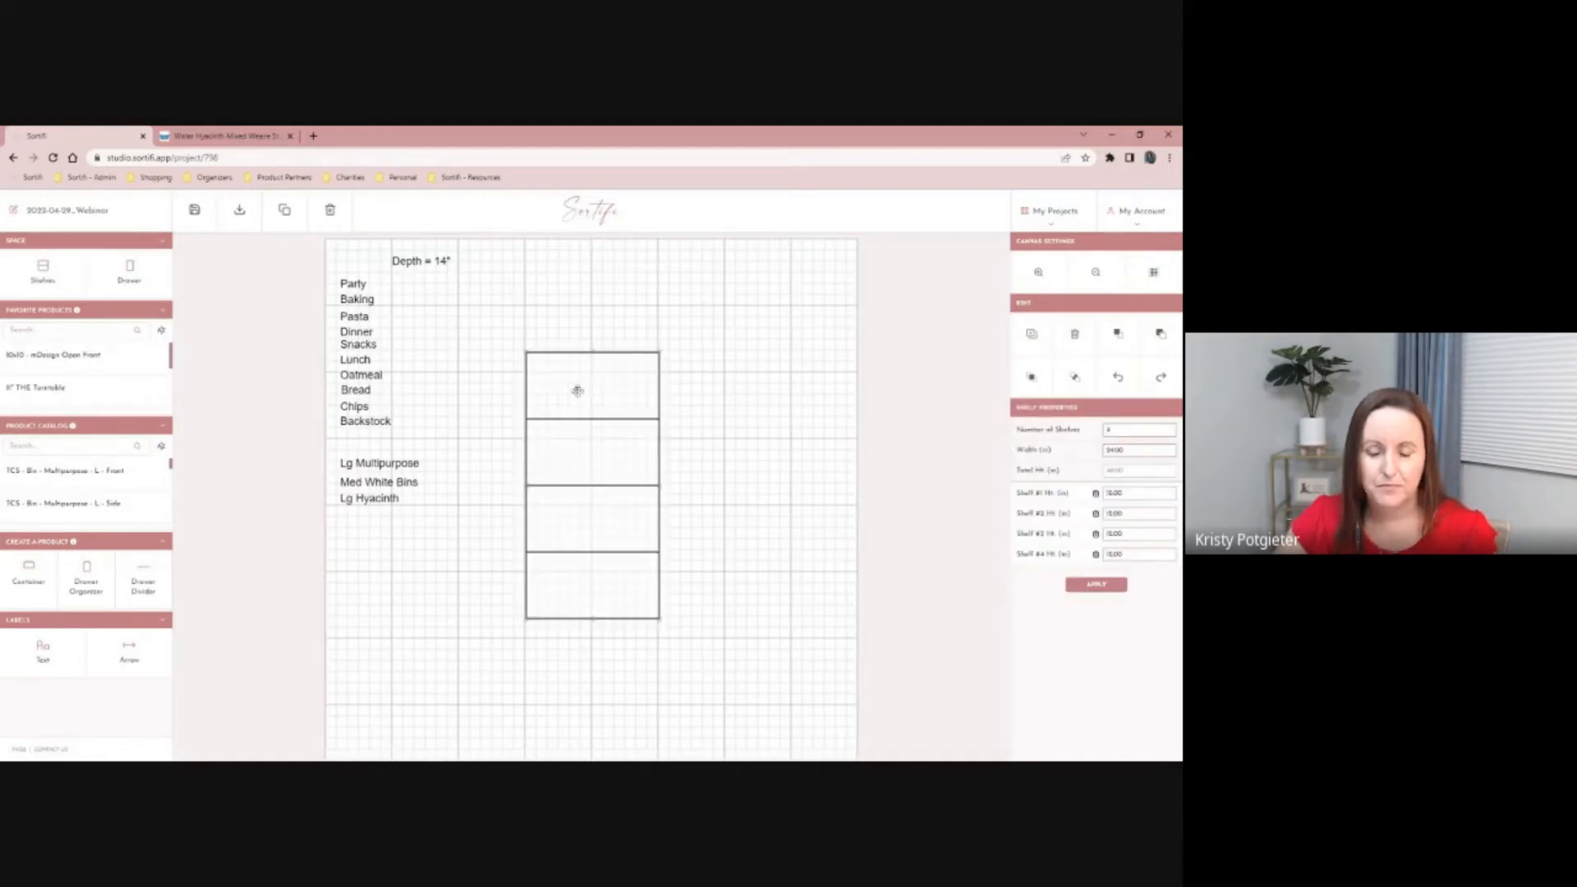
pyautogui.click(577, 391)
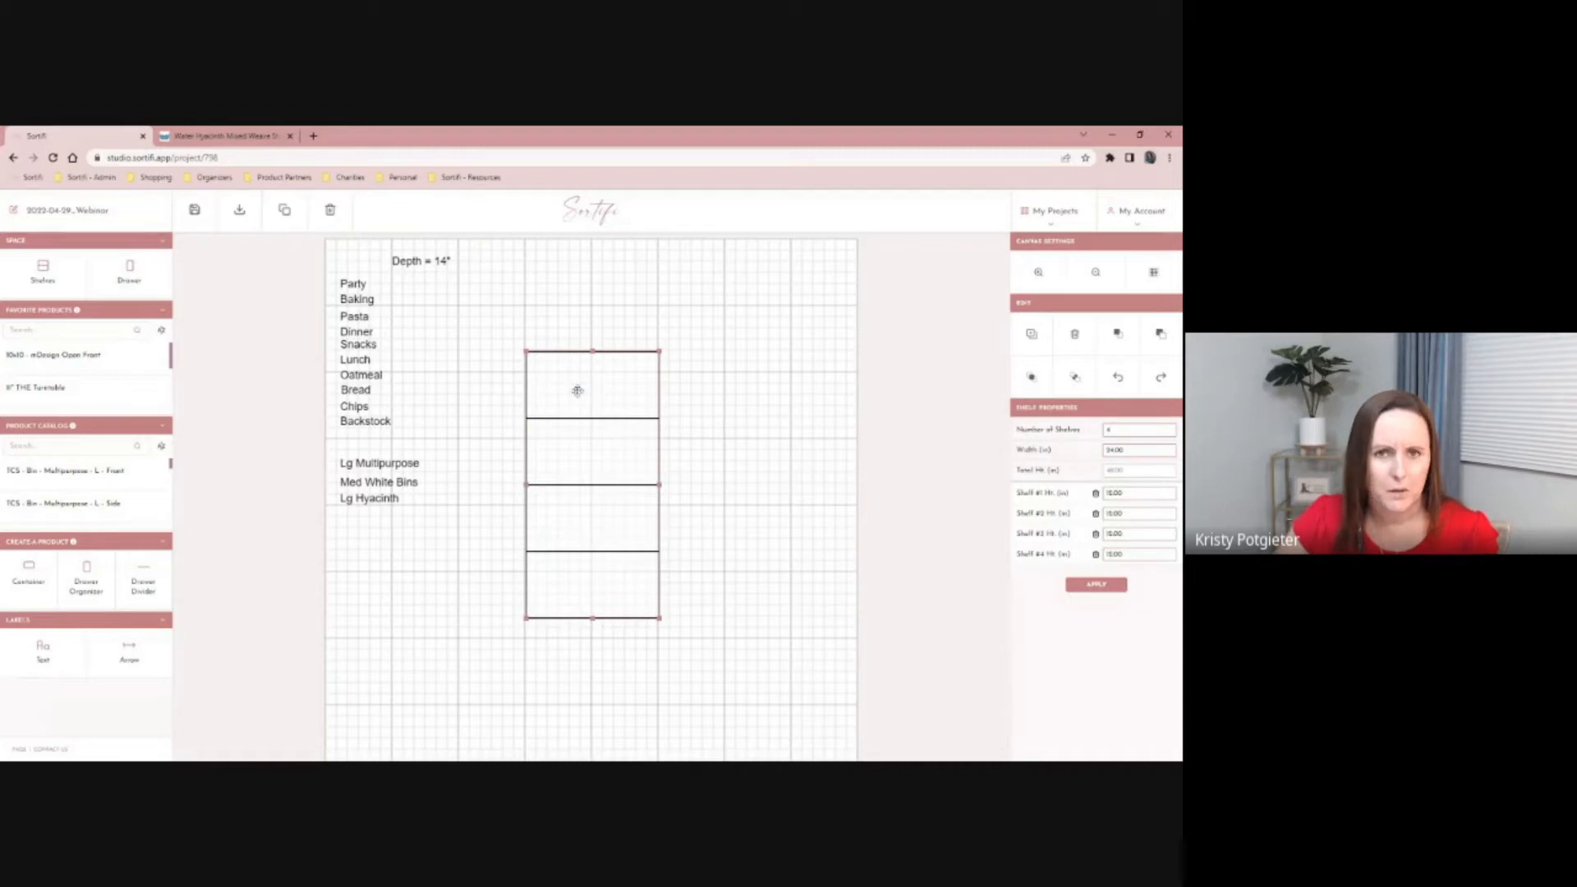
pyautogui.moveTo(577, 391); pyautogui.dragTo(578, 389)
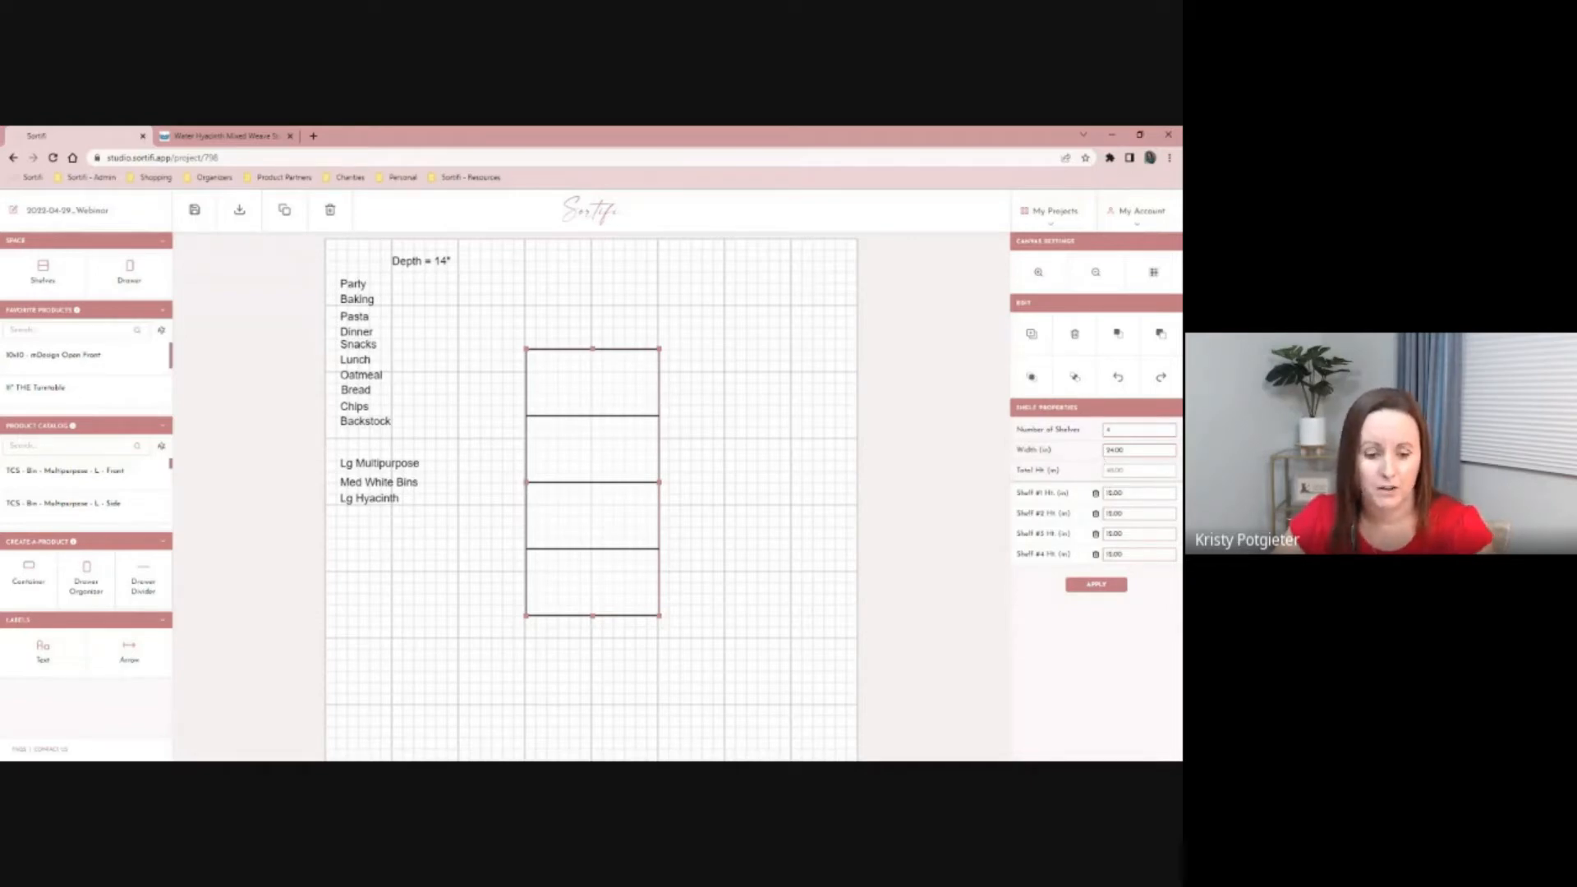
# - Set the shelf unit's number of shelves to 1 and apply it
pyautogui.doubleClick(1138, 431)
pyautogui.write('1')
pyautogui.click(1111, 527)
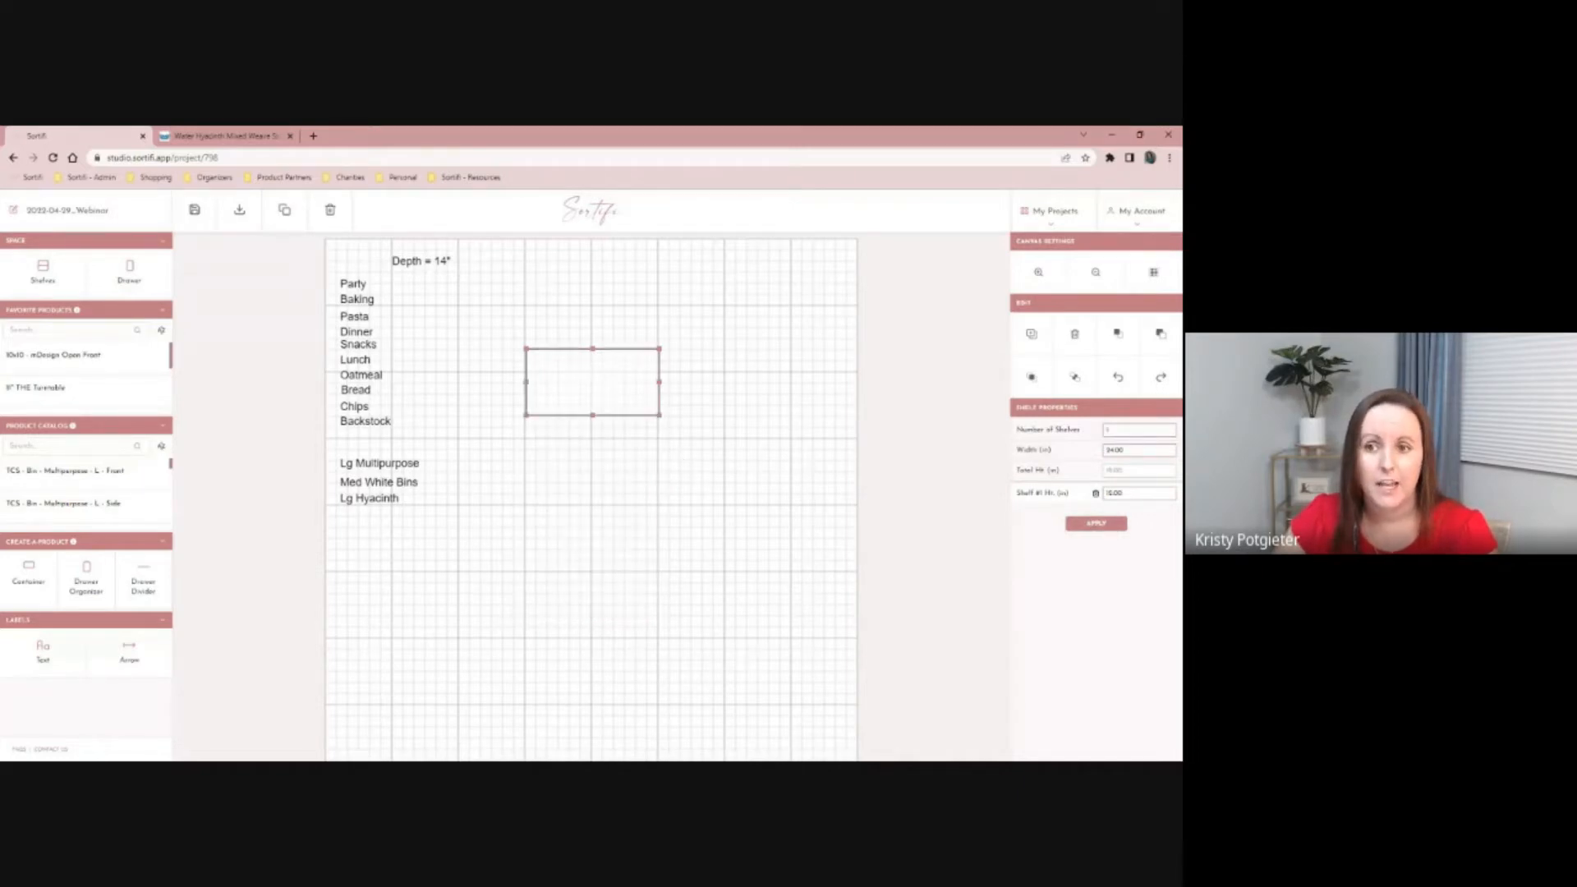
# - Set the shelf unit's number of shelves to 6, apply it, and move the unit up so it fits the canvas
pyautogui.doubleClick(1138, 429)
pyautogui.write('6')
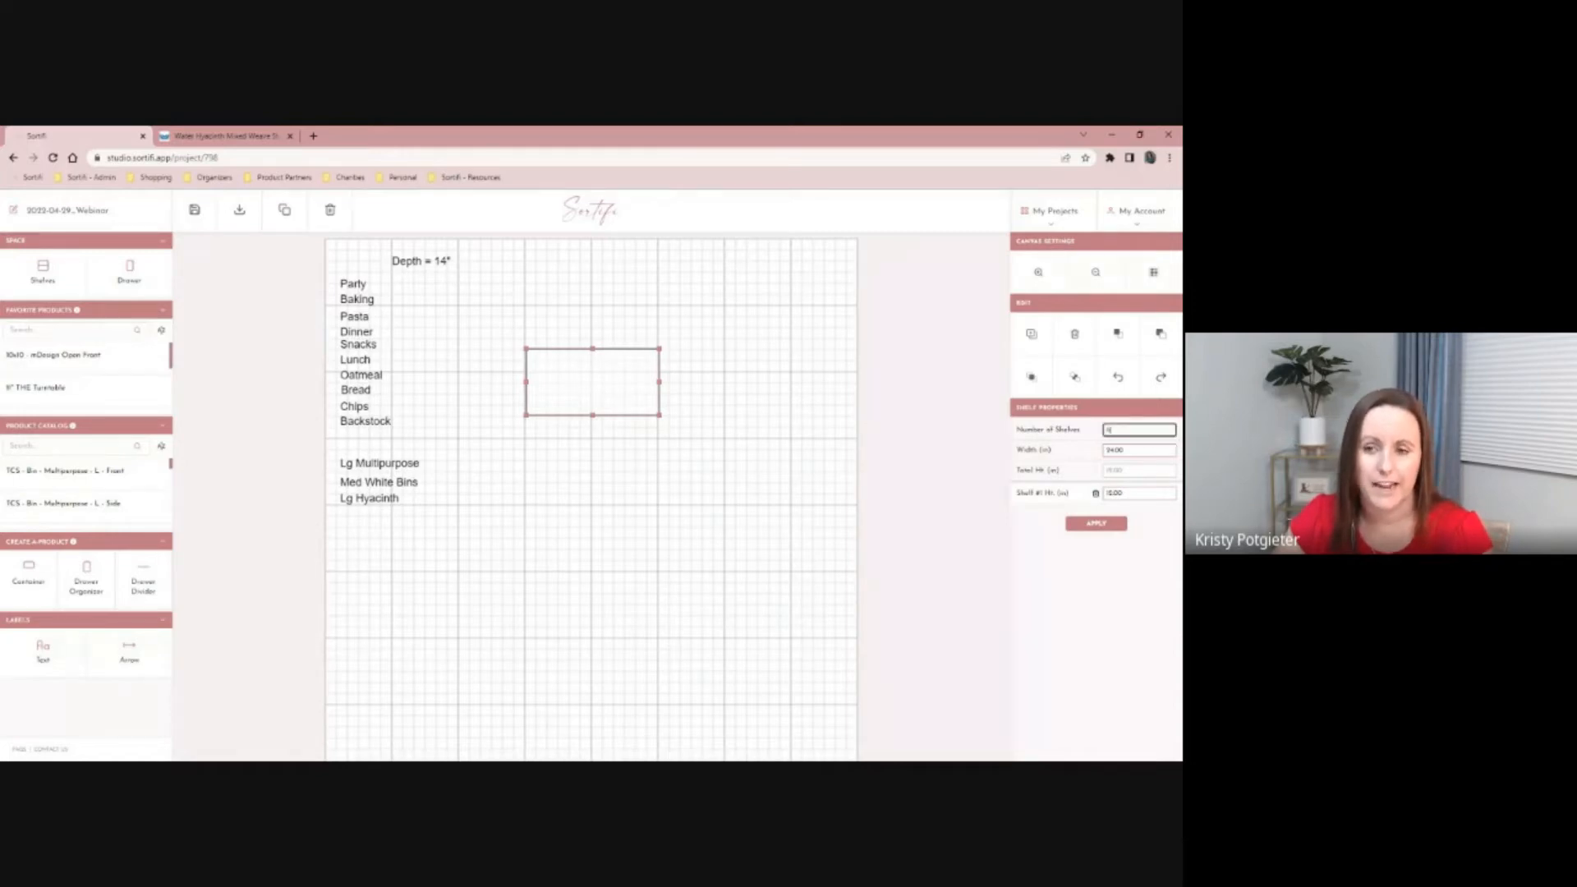
pyautogui.click(1110, 627)
pyautogui.moveTo(612, 532); pyautogui.dragTo(611, 475)
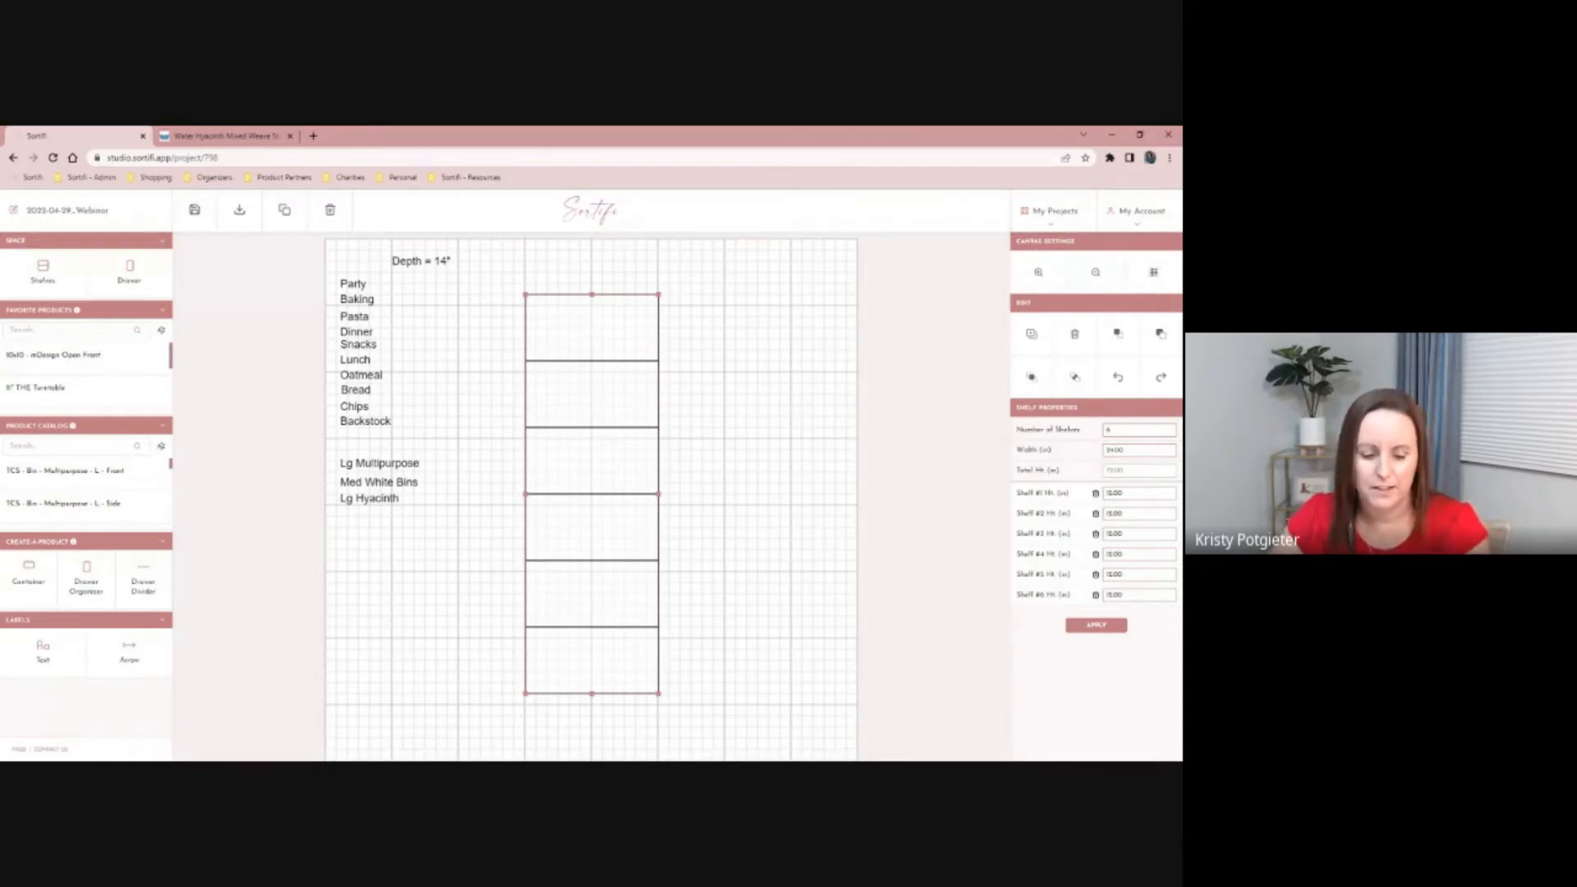
# - Set the shelf unit's width to 20 in and the height of shelf 1 to 15 in
pyautogui.doubleClick(1130, 450)
pyautogui.write('30')
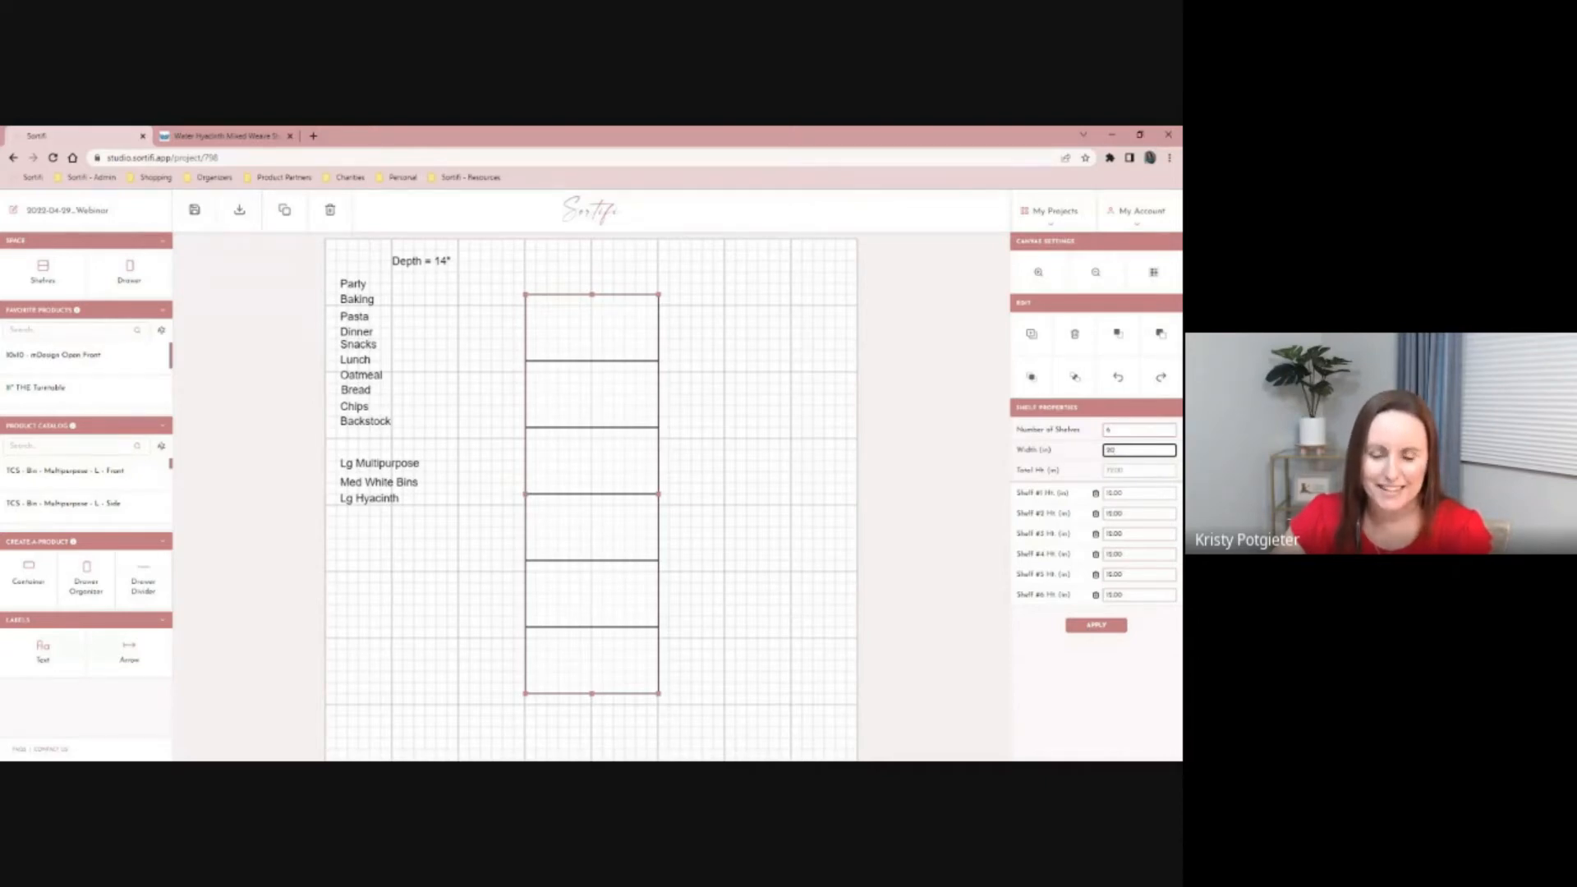
pyautogui.press('Tab')
pyautogui.write('1')
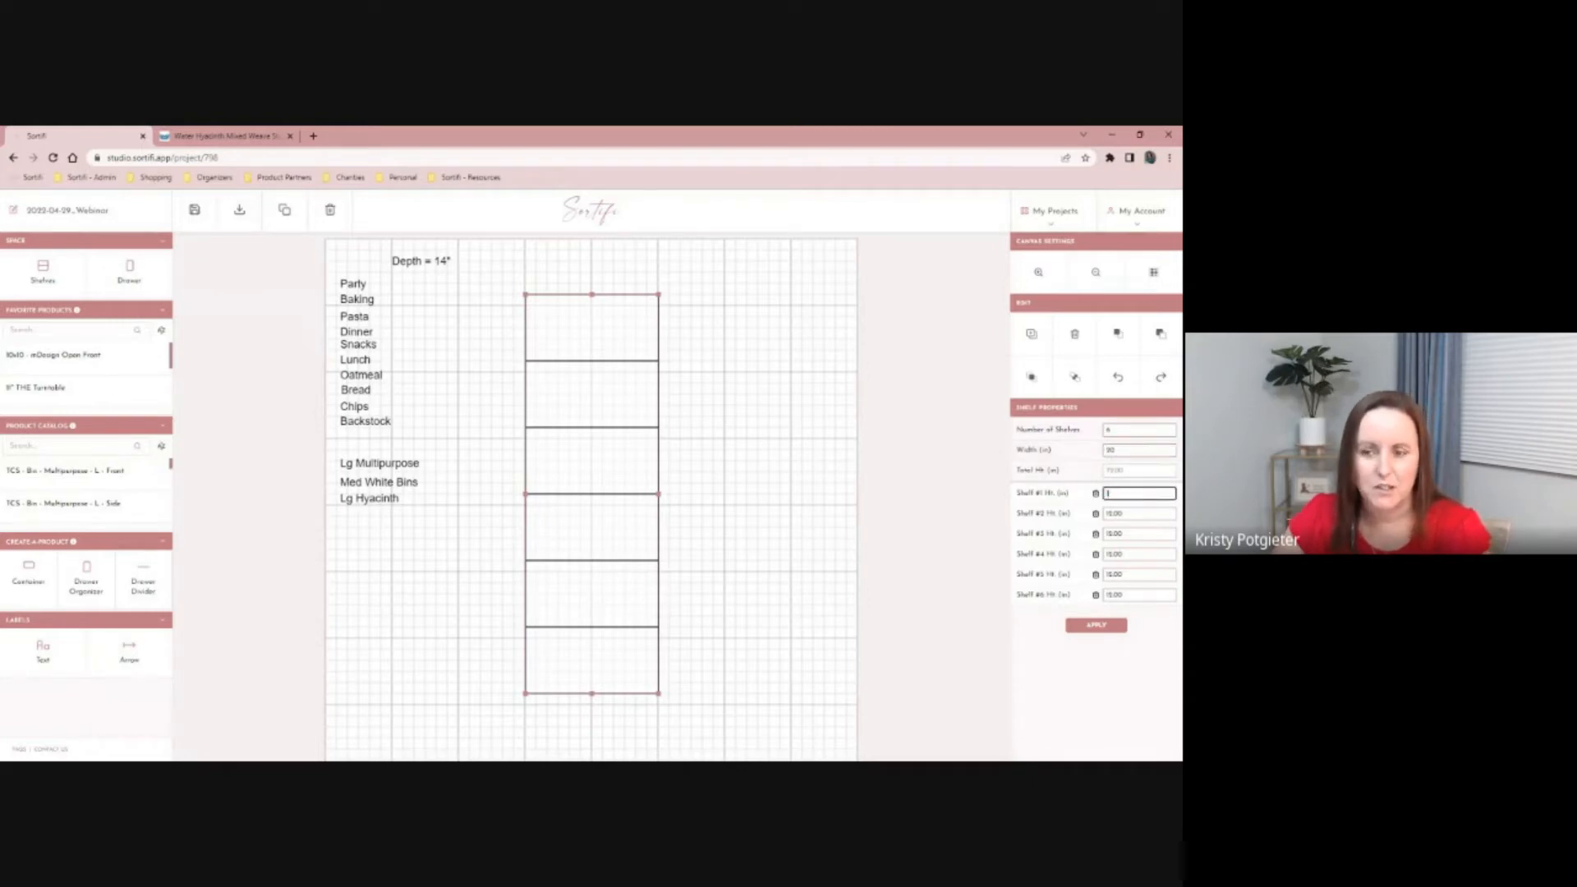
pyautogui.write('2')
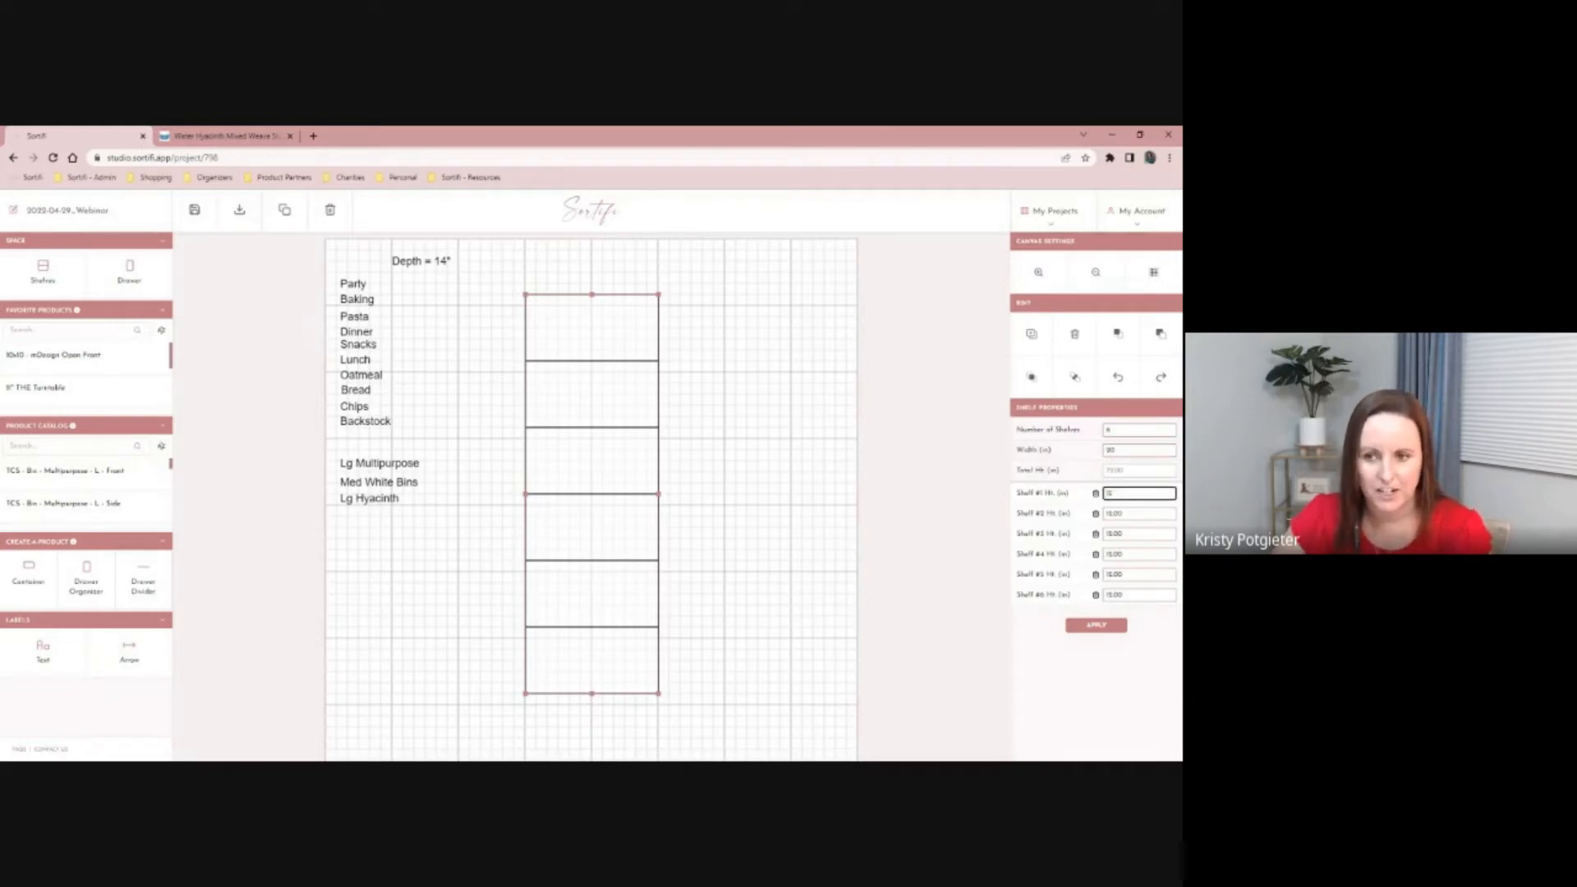
pyautogui.press('Tab')
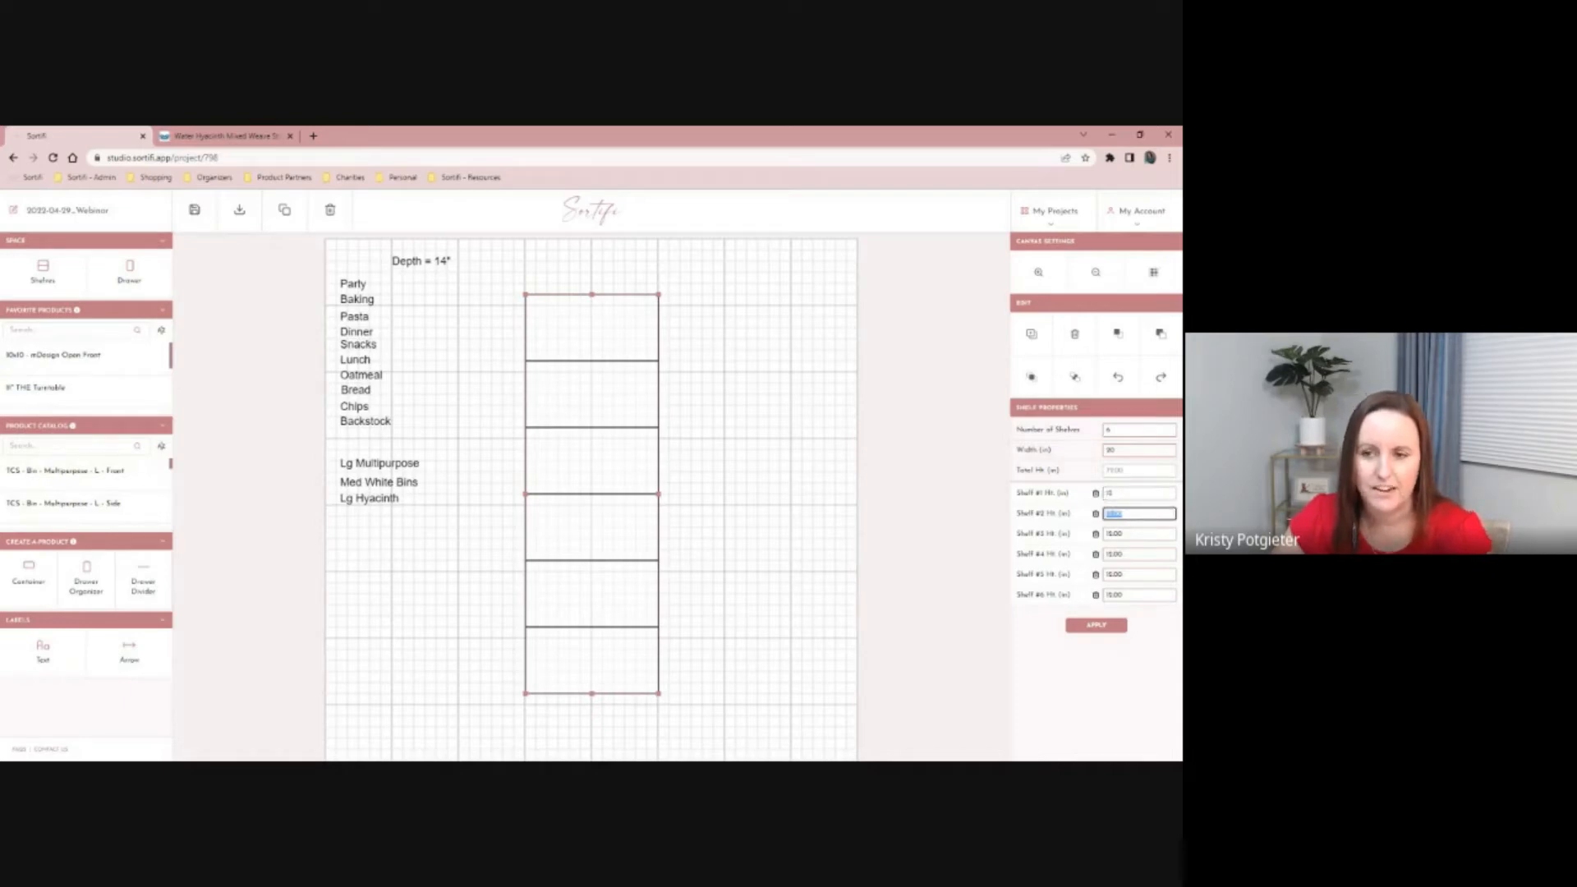
# - Set the heights of shelves 2 to 5 to 11 in and shelf 6 to 15 in, and apply the dimensions
pyautogui.write('11')
pyautogui.press('Tab')
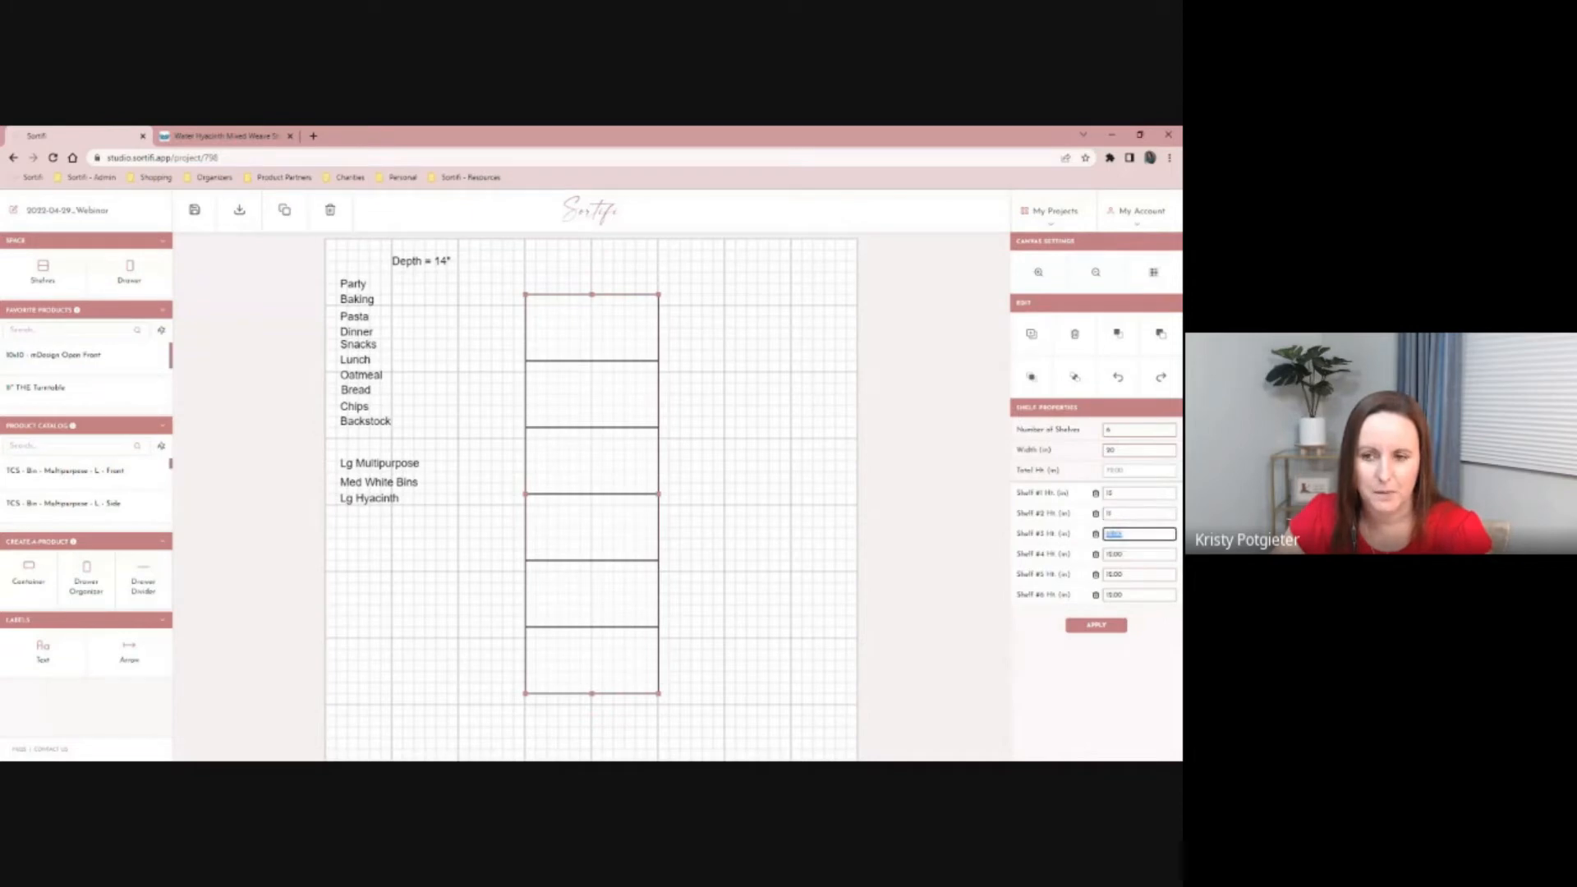
pyautogui.write('11')
pyautogui.press('Tab')
pyautogui.write('11')
pyautogui.press('Tab')
pyautogui.write('11')
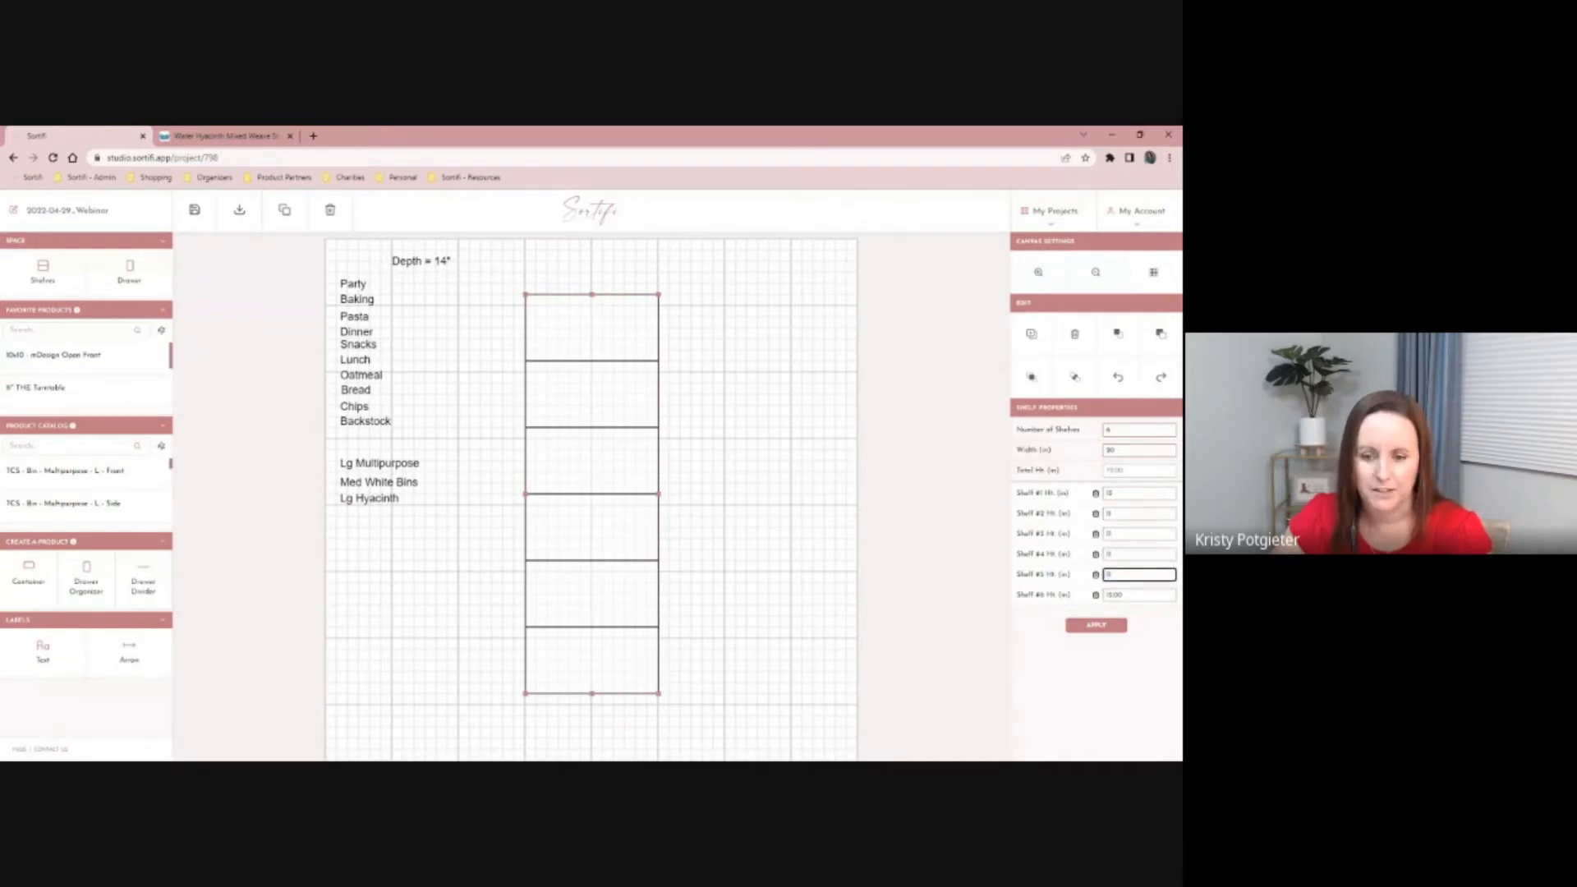
pyautogui.press('Tab')
pyautogui.write('11')
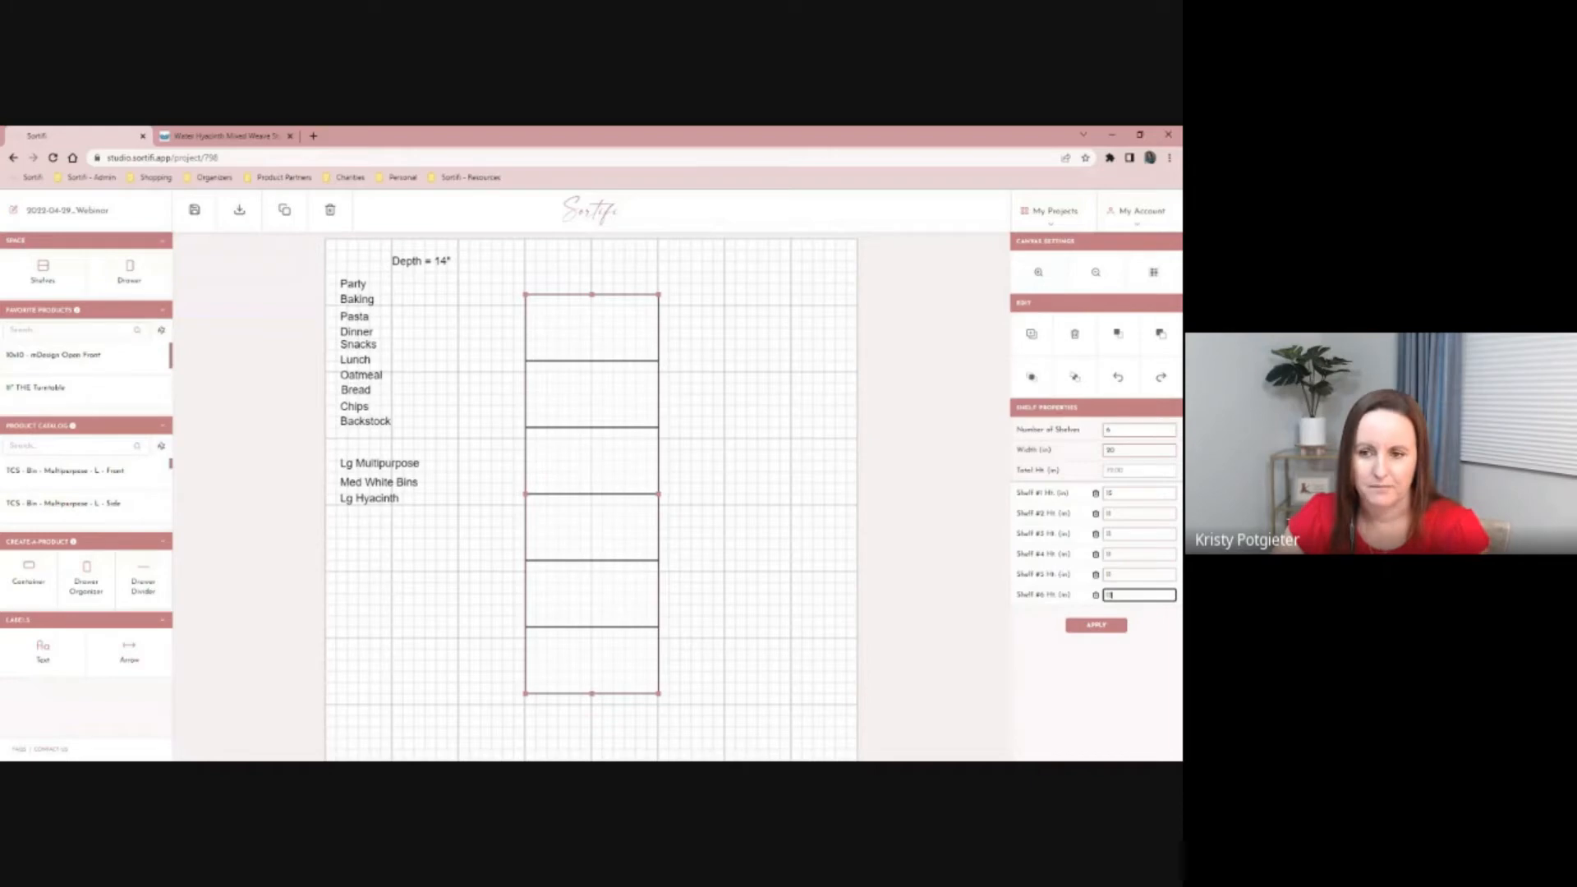
pyautogui.click(1097, 629)
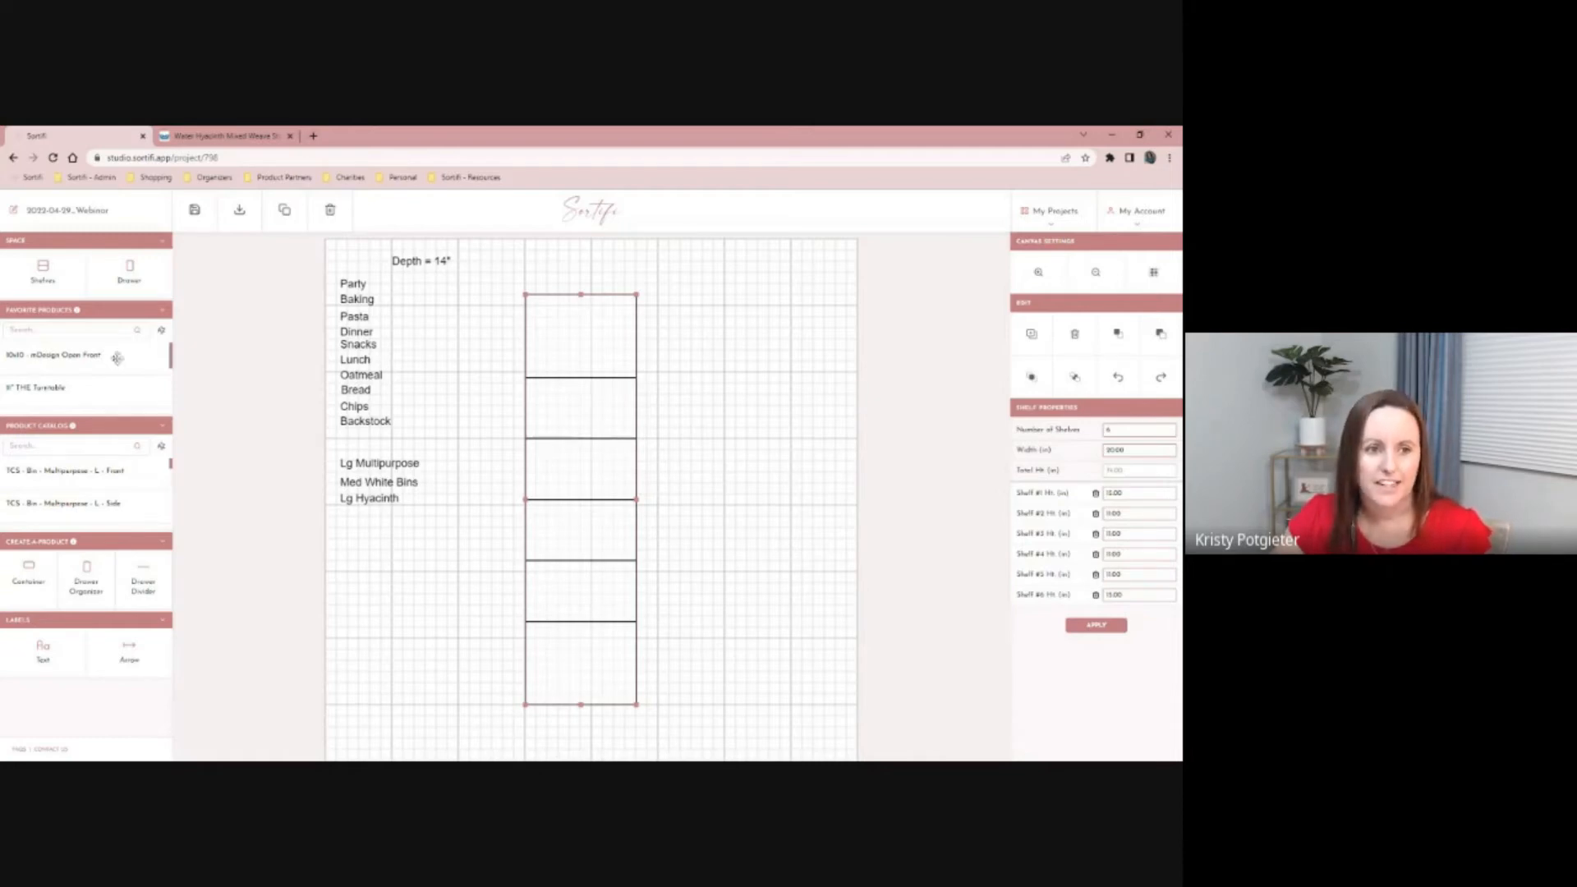
# - Search the favorite products for "mon" and browse the multipurpose bins in the product catalog
pyautogui.scroll(-2, 117, 358)
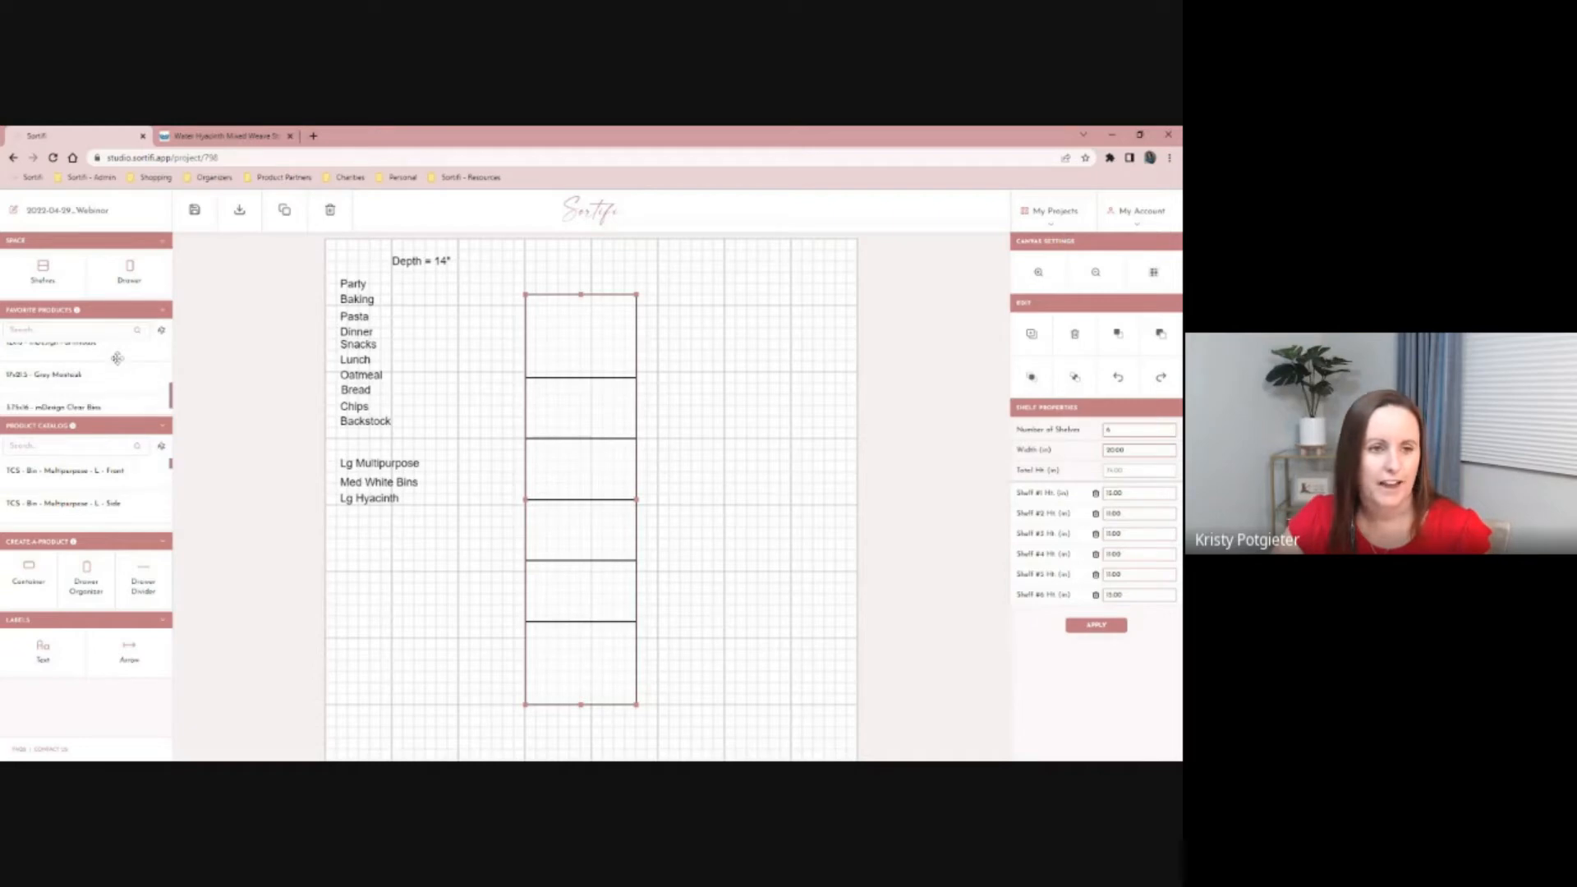
pyautogui.scroll(-1, 117, 358)
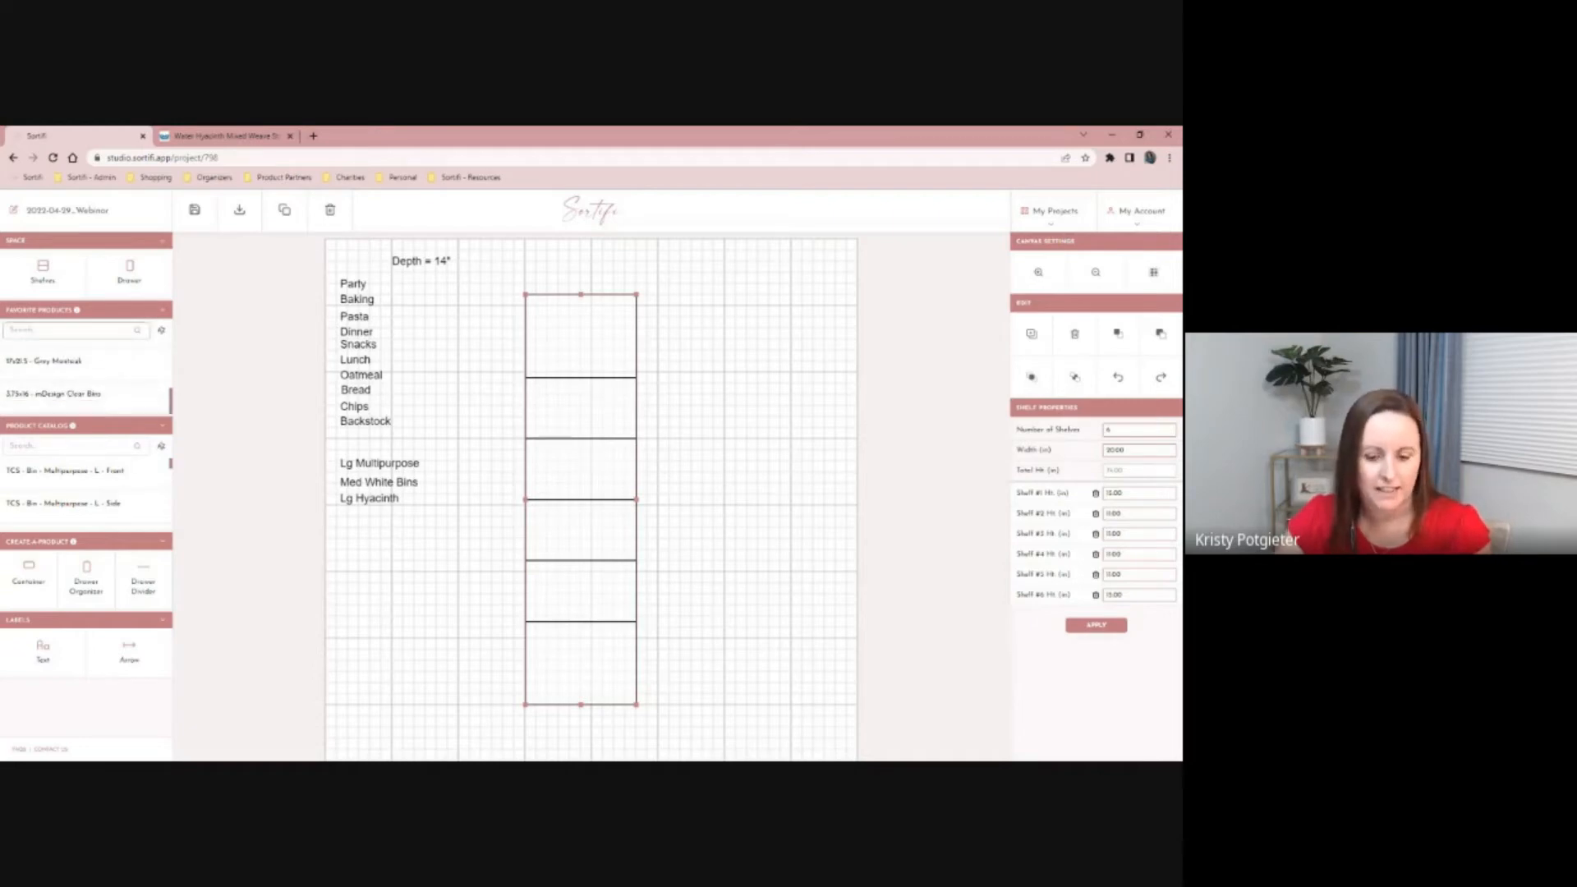
pyautogui.write('mon')
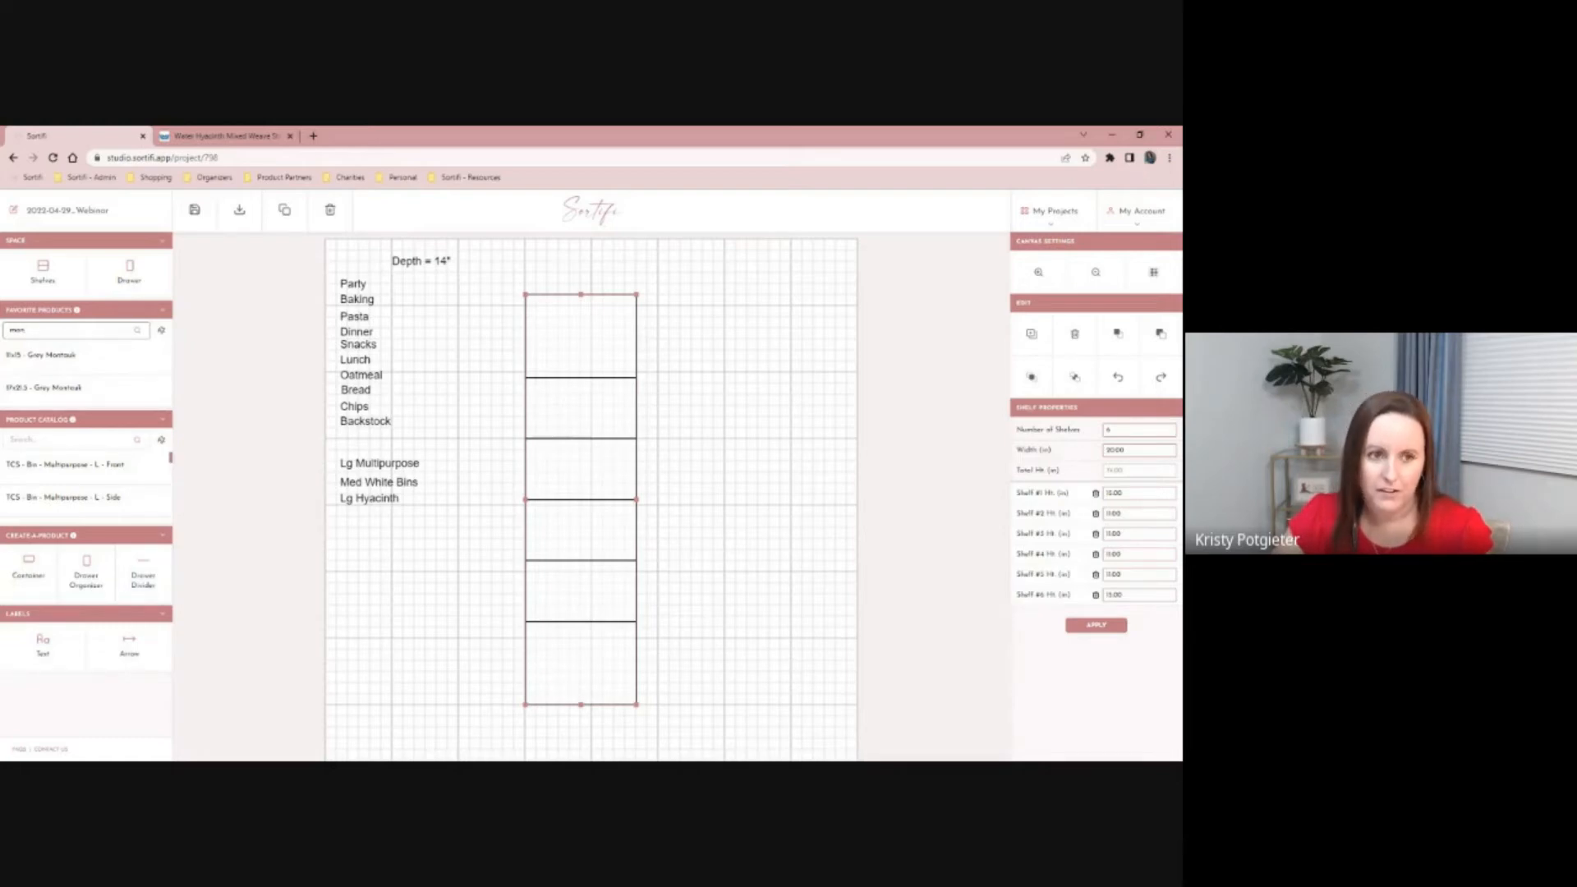
pyautogui.scroll(-3, 105, 462)
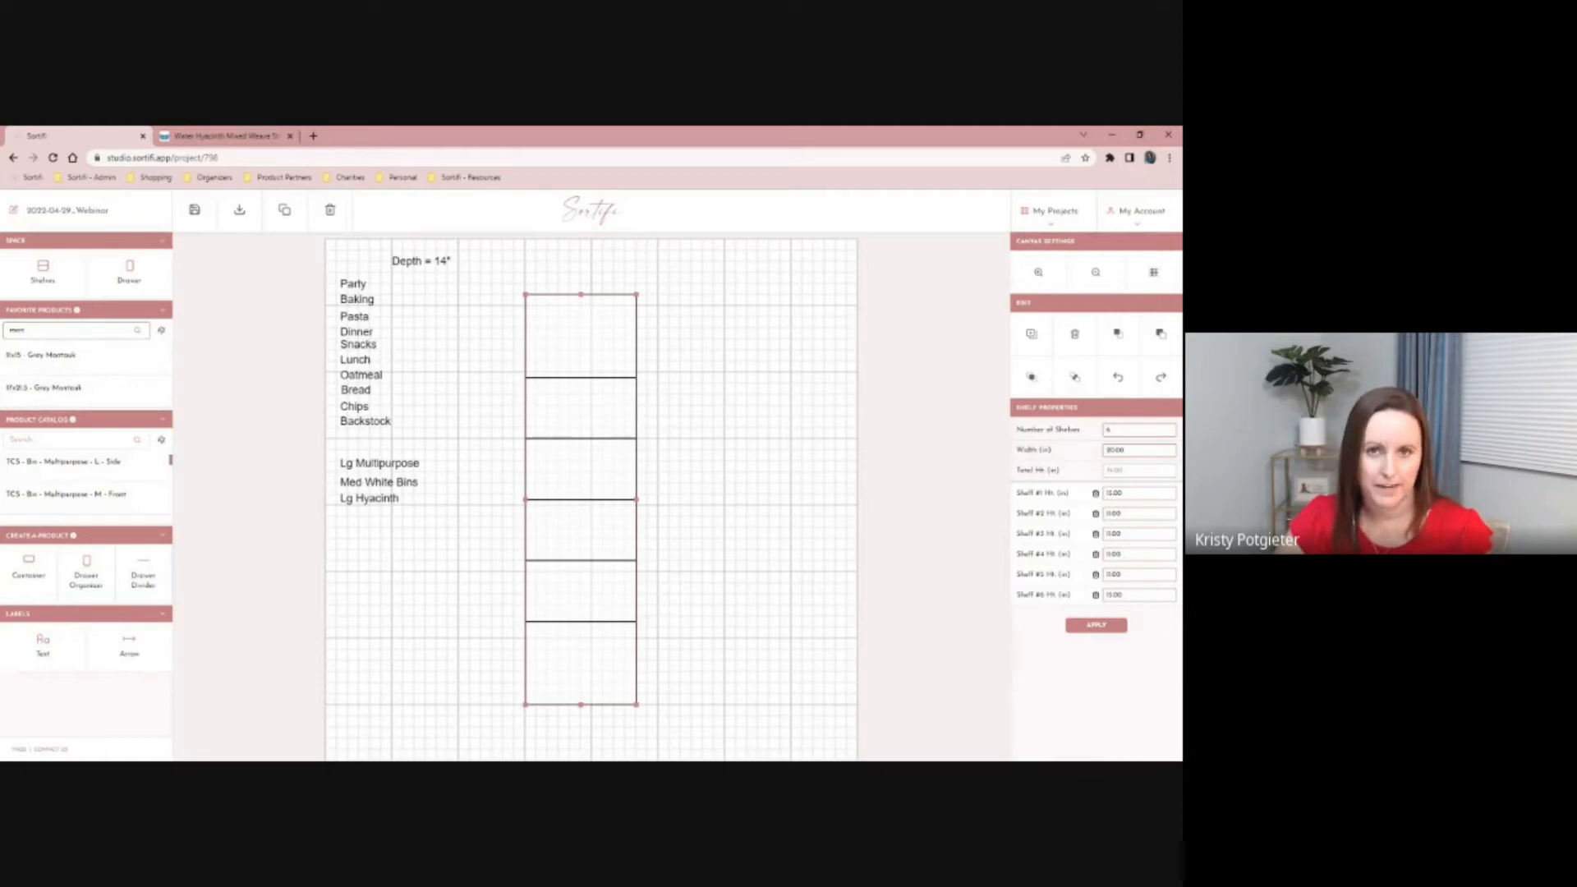
pyautogui.scroll(-1, 105, 462)
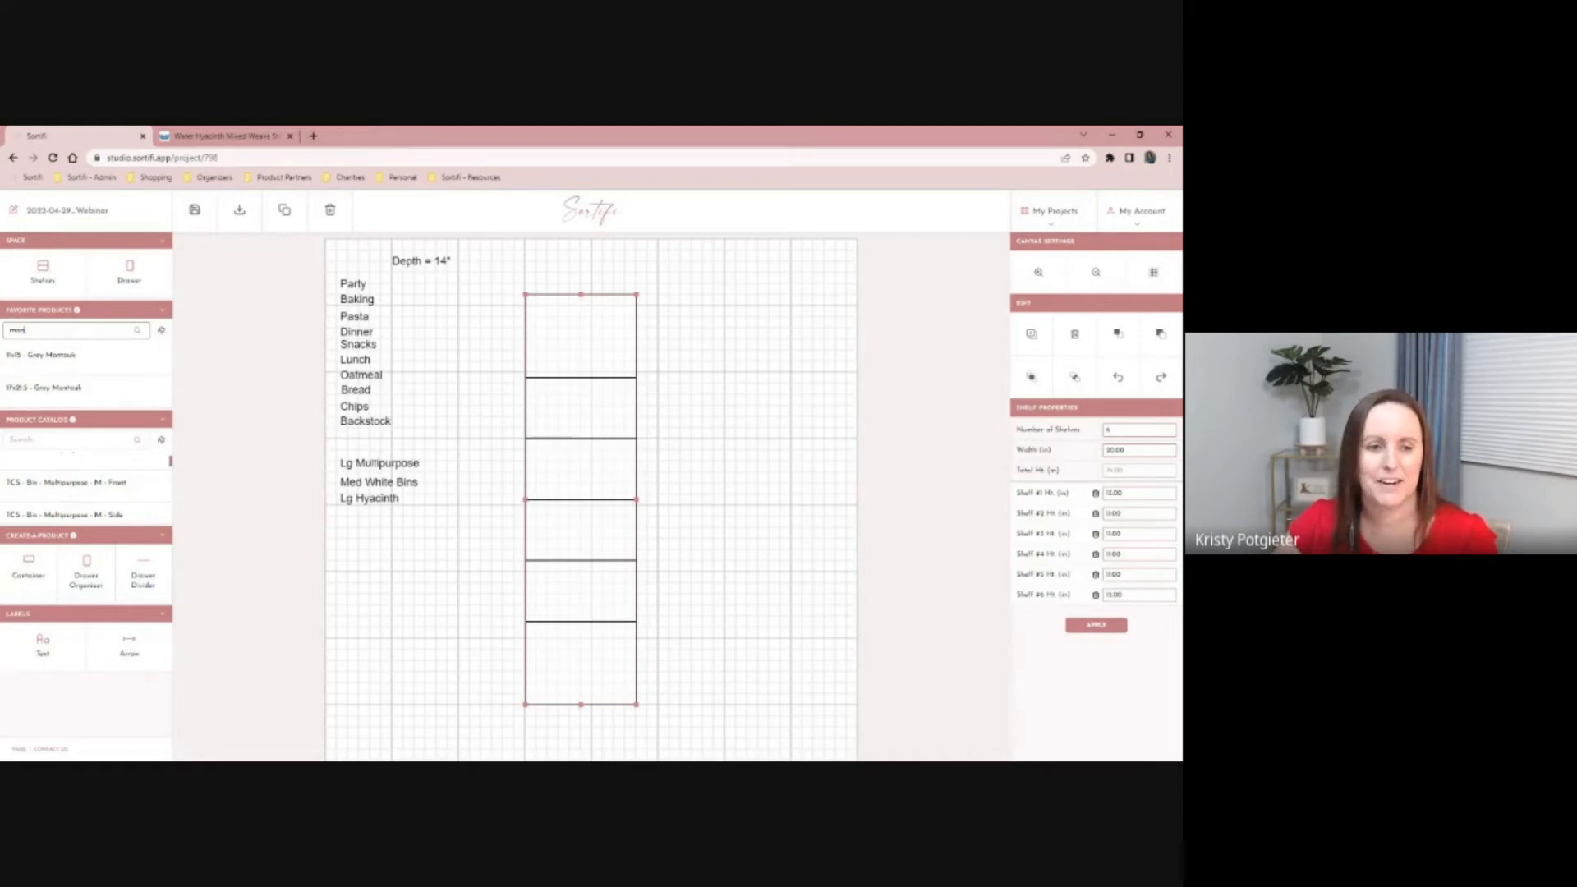
pyautogui.scroll(1, 82, 511)
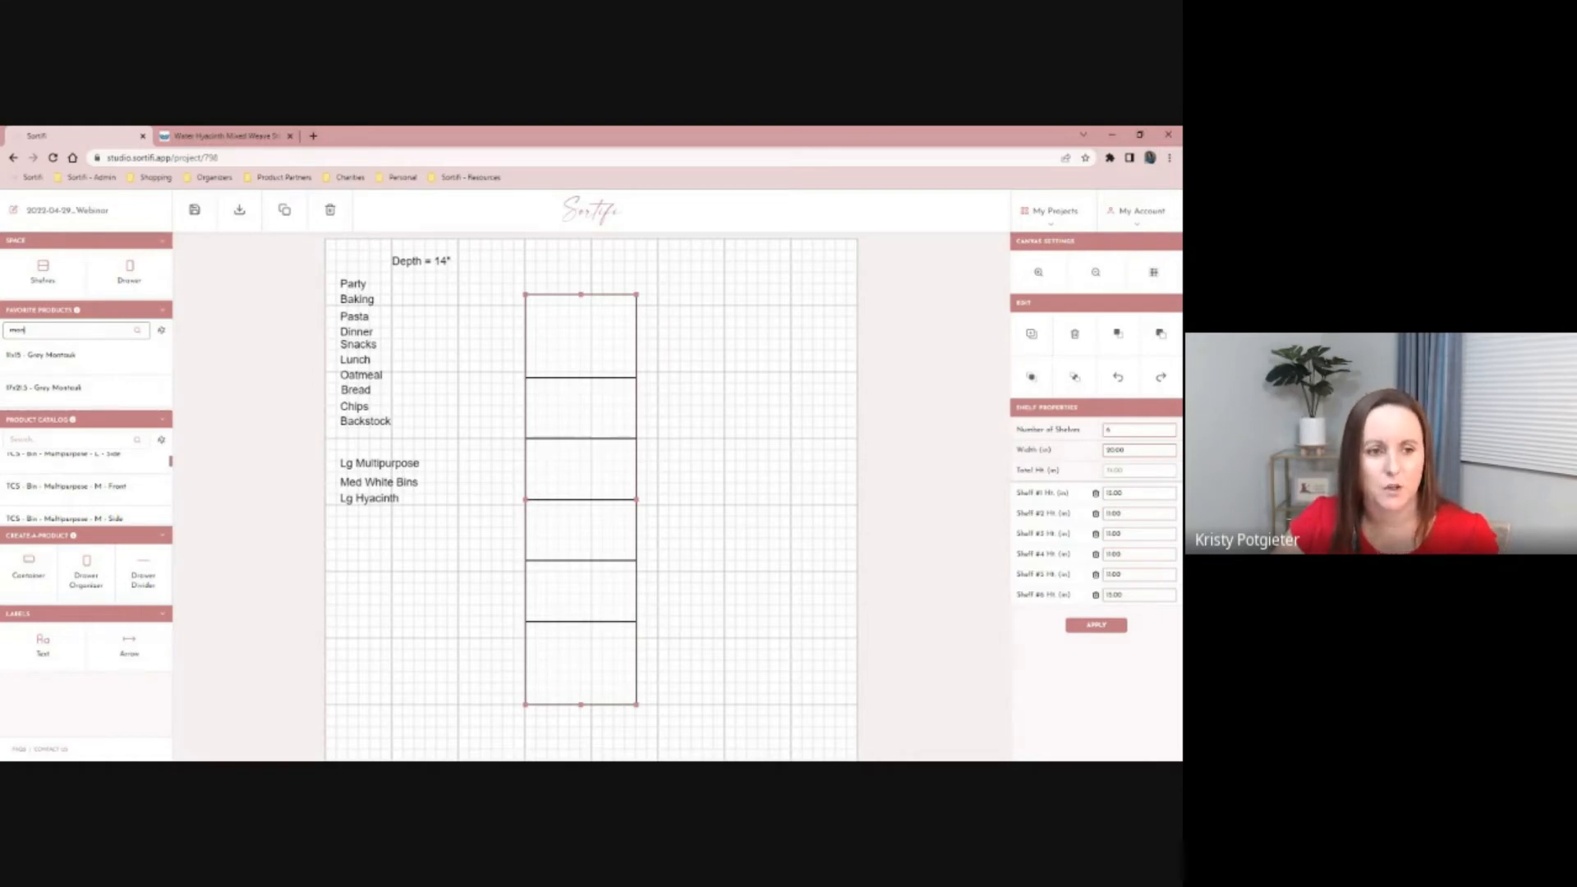
# - Place a custom container on the bottom shelf and name it "Lg Mixed Hyacinth"
pyautogui.click(31, 561)
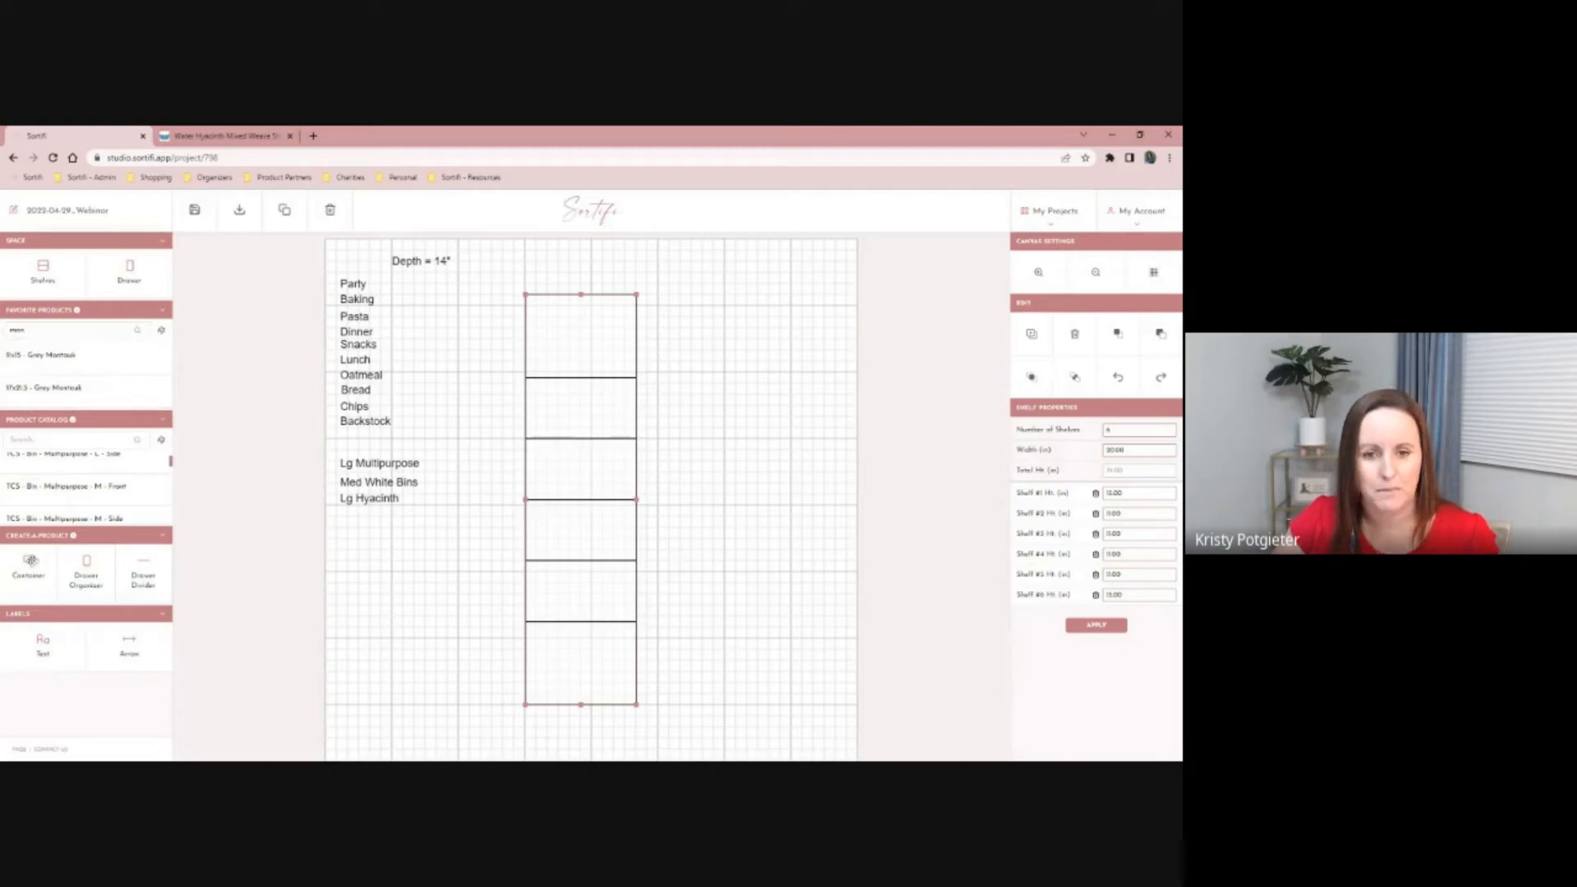
pyautogui.moveTo(30, 561); pyautogui.dragTo(579, 681)
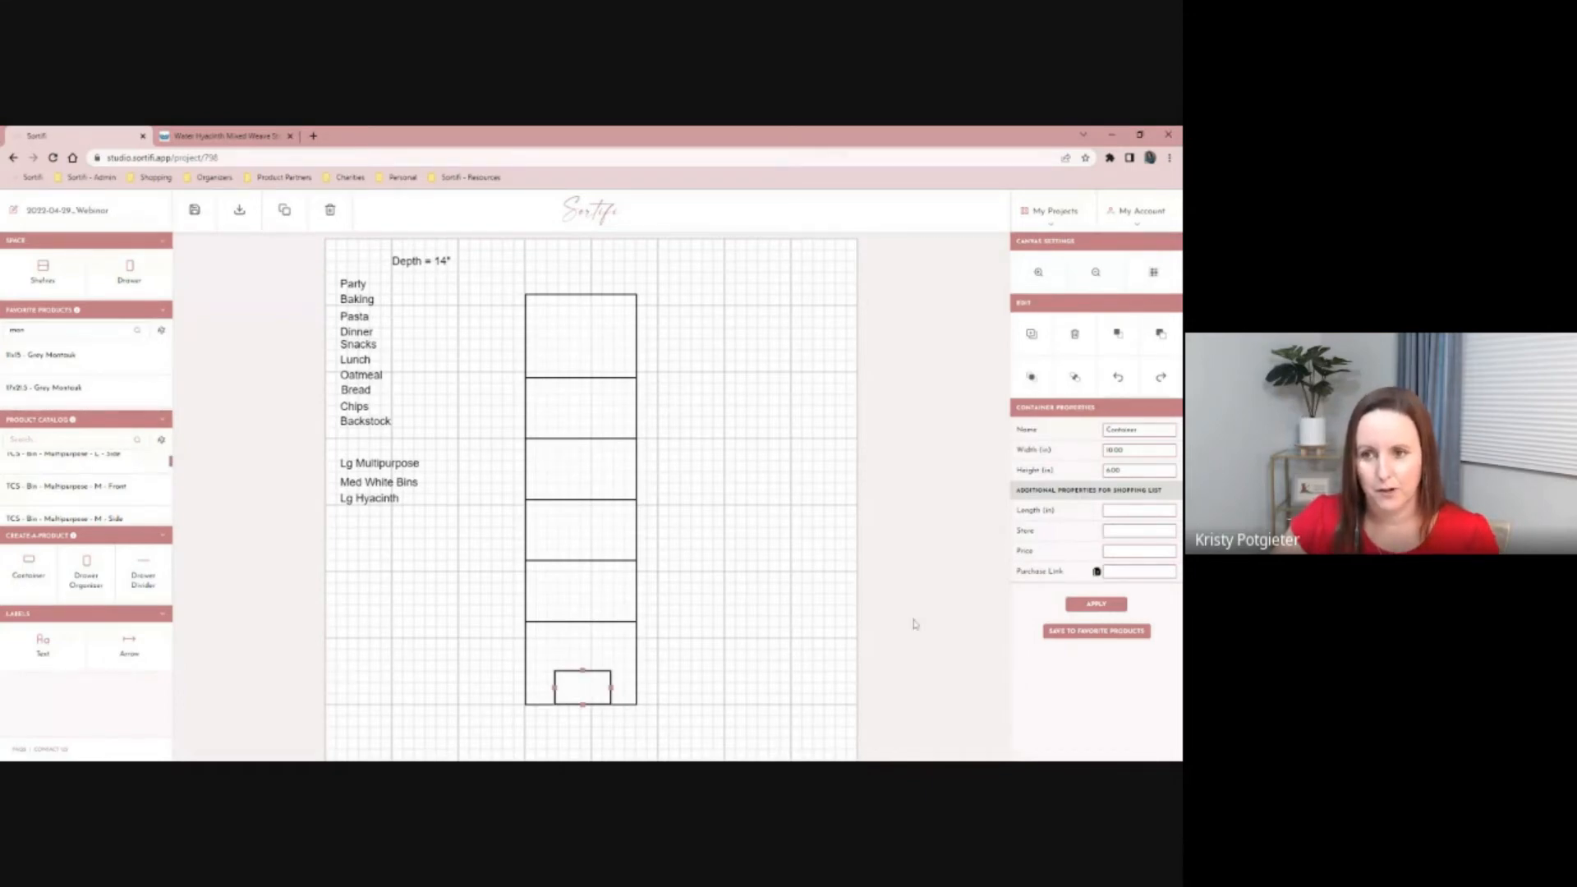
pyautogui.doubleClick(1137, 430)
pyautogui.write('1')
pyautogui.write('Hyacinth')
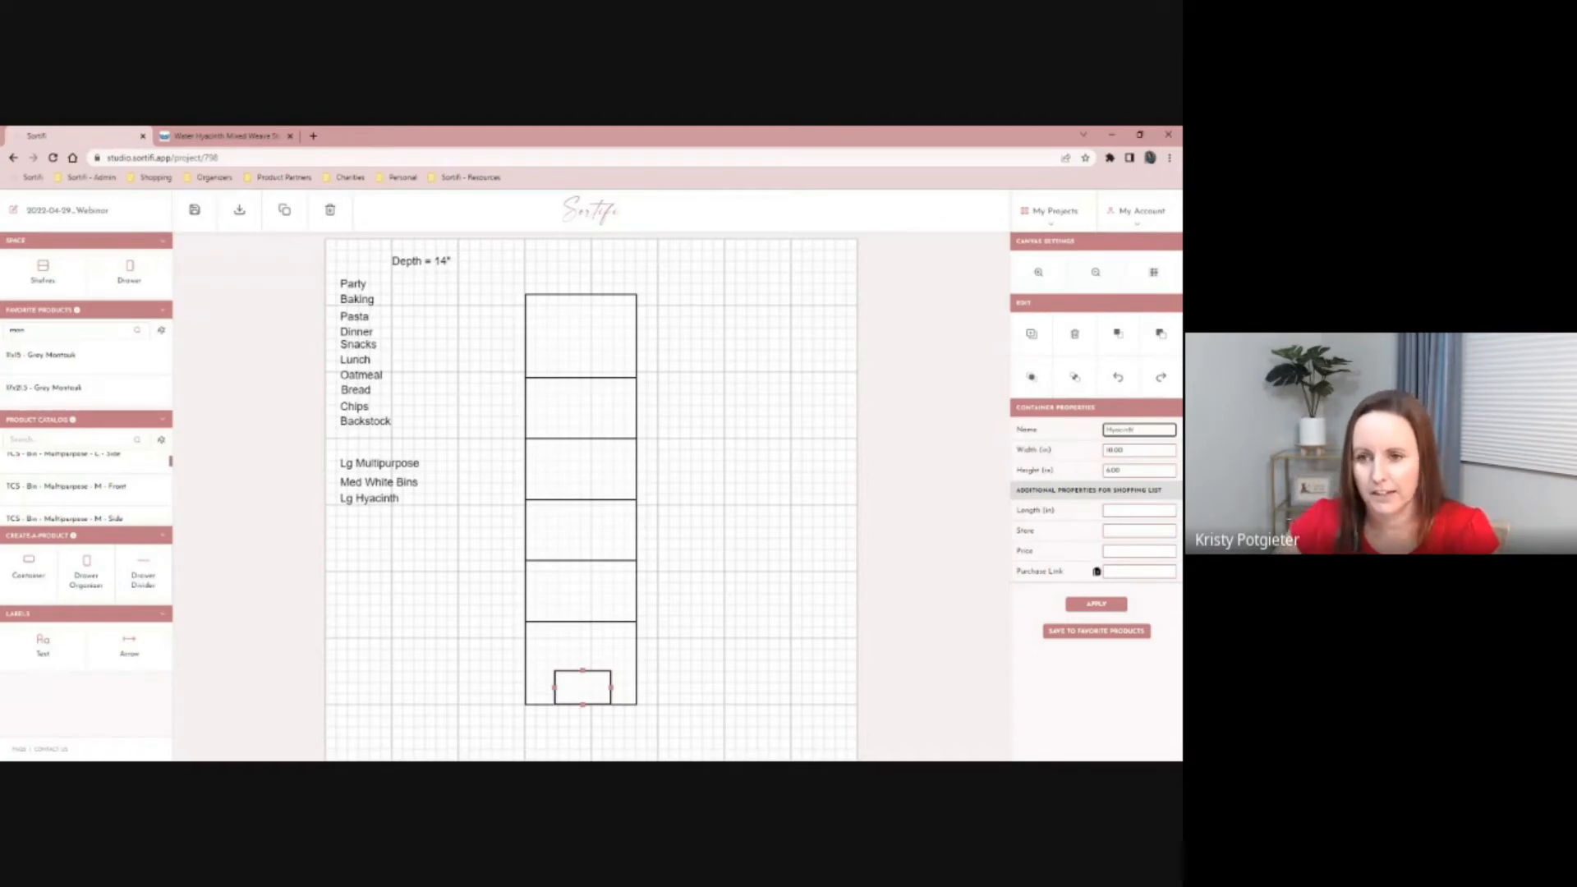
pyautogui.write('Lg Mixed')
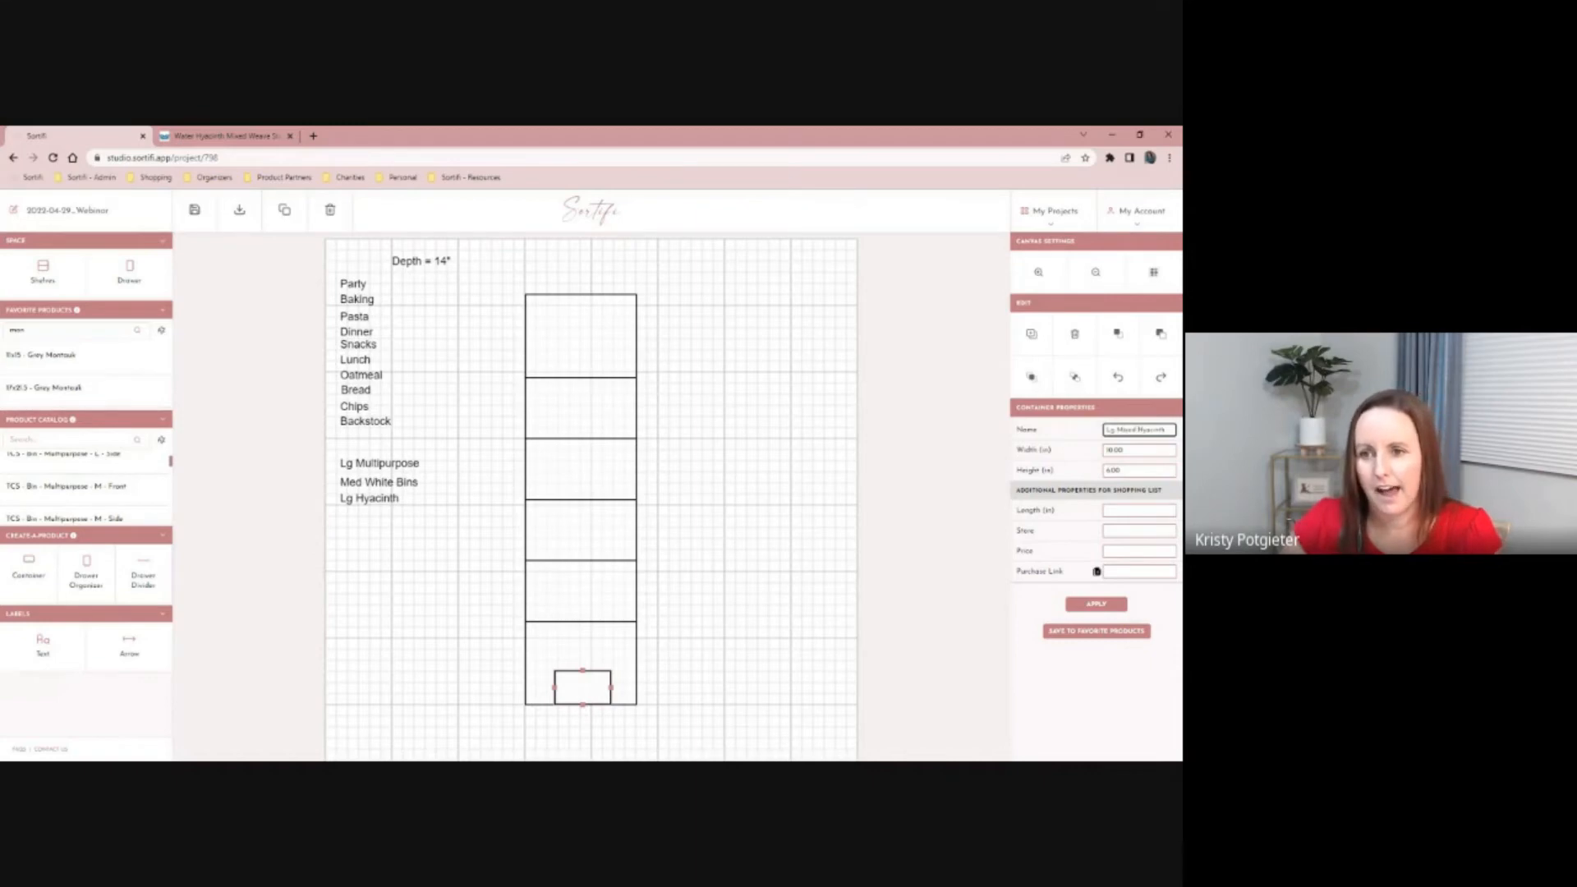
# - Set the Lg Mixed Hyacinth container's width to 17 in, height to 10 in and length to 14 in
pyautogui.press('Tab')
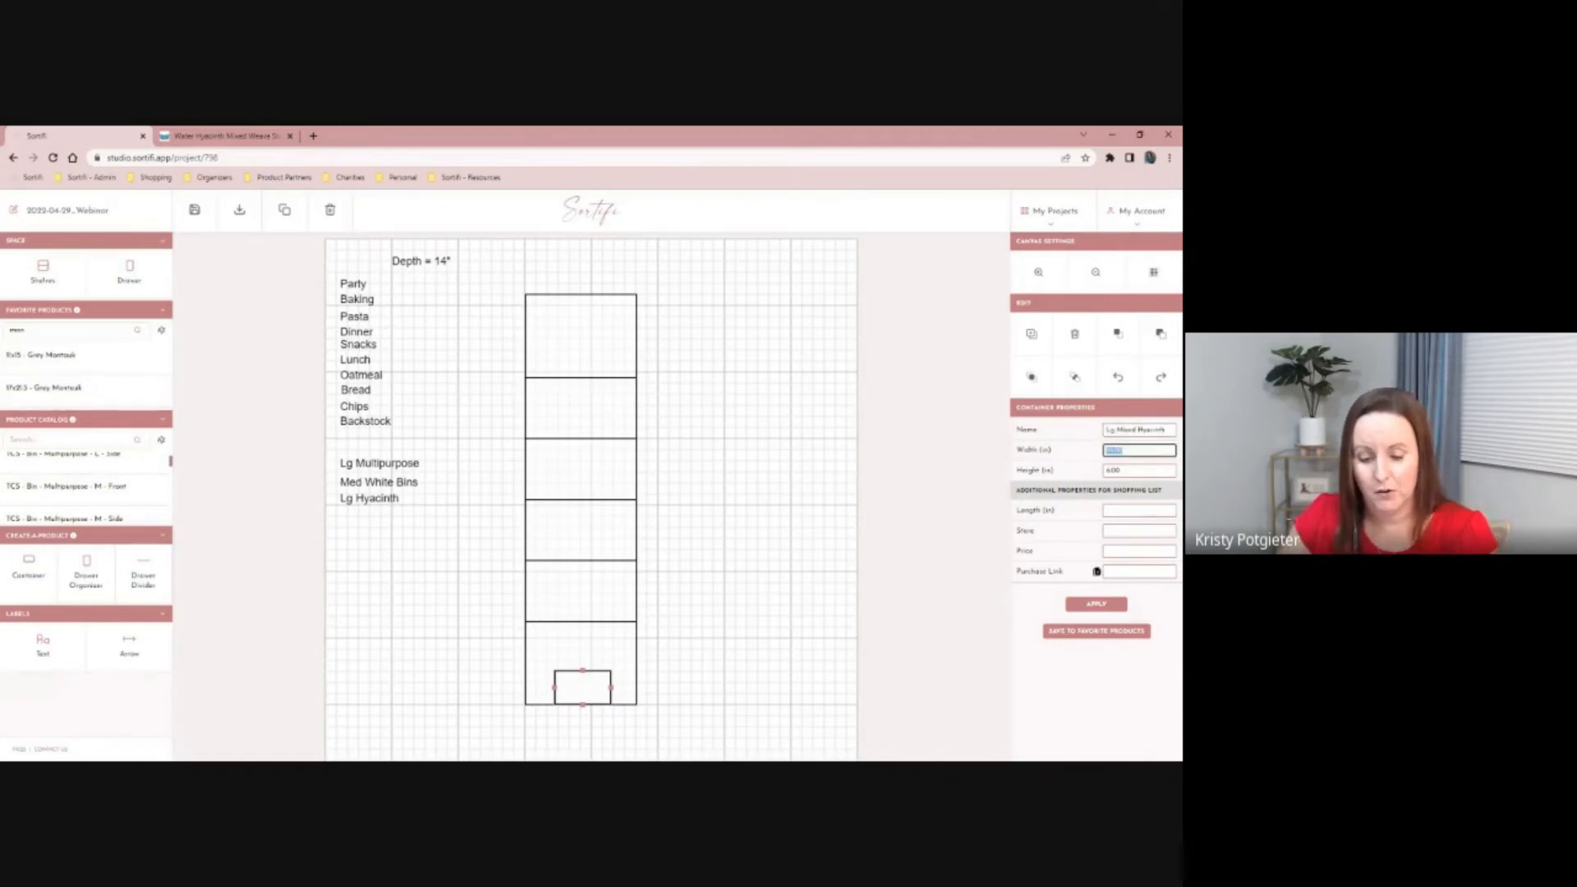
pyautogui.write('12')
pyautogui.press('Tab')
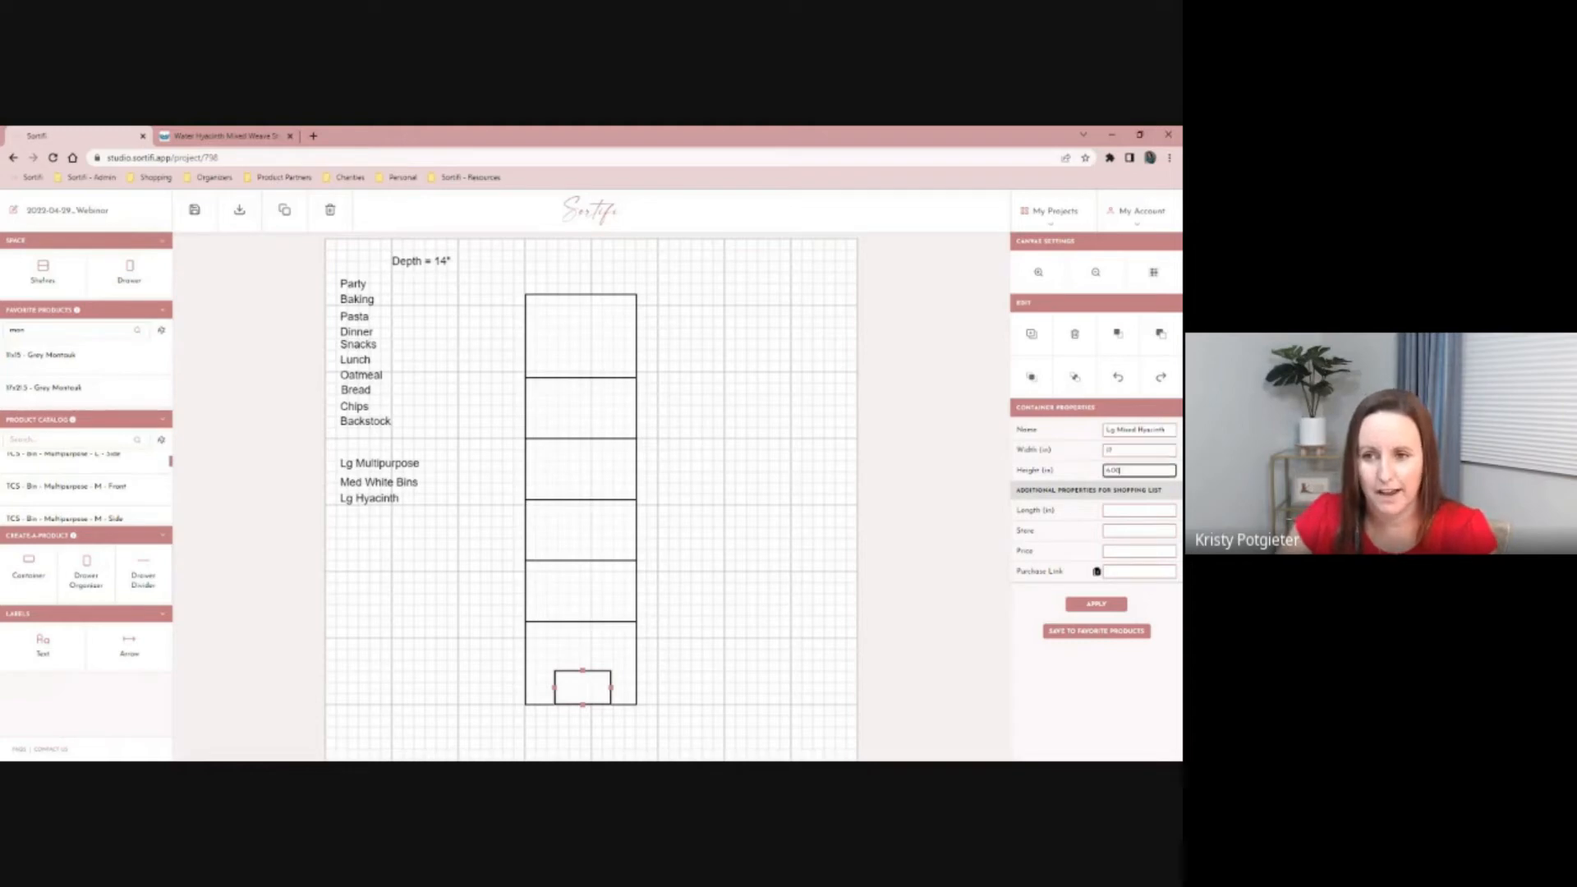
pyautogui.write('10')
pyautogui.press('Tab')
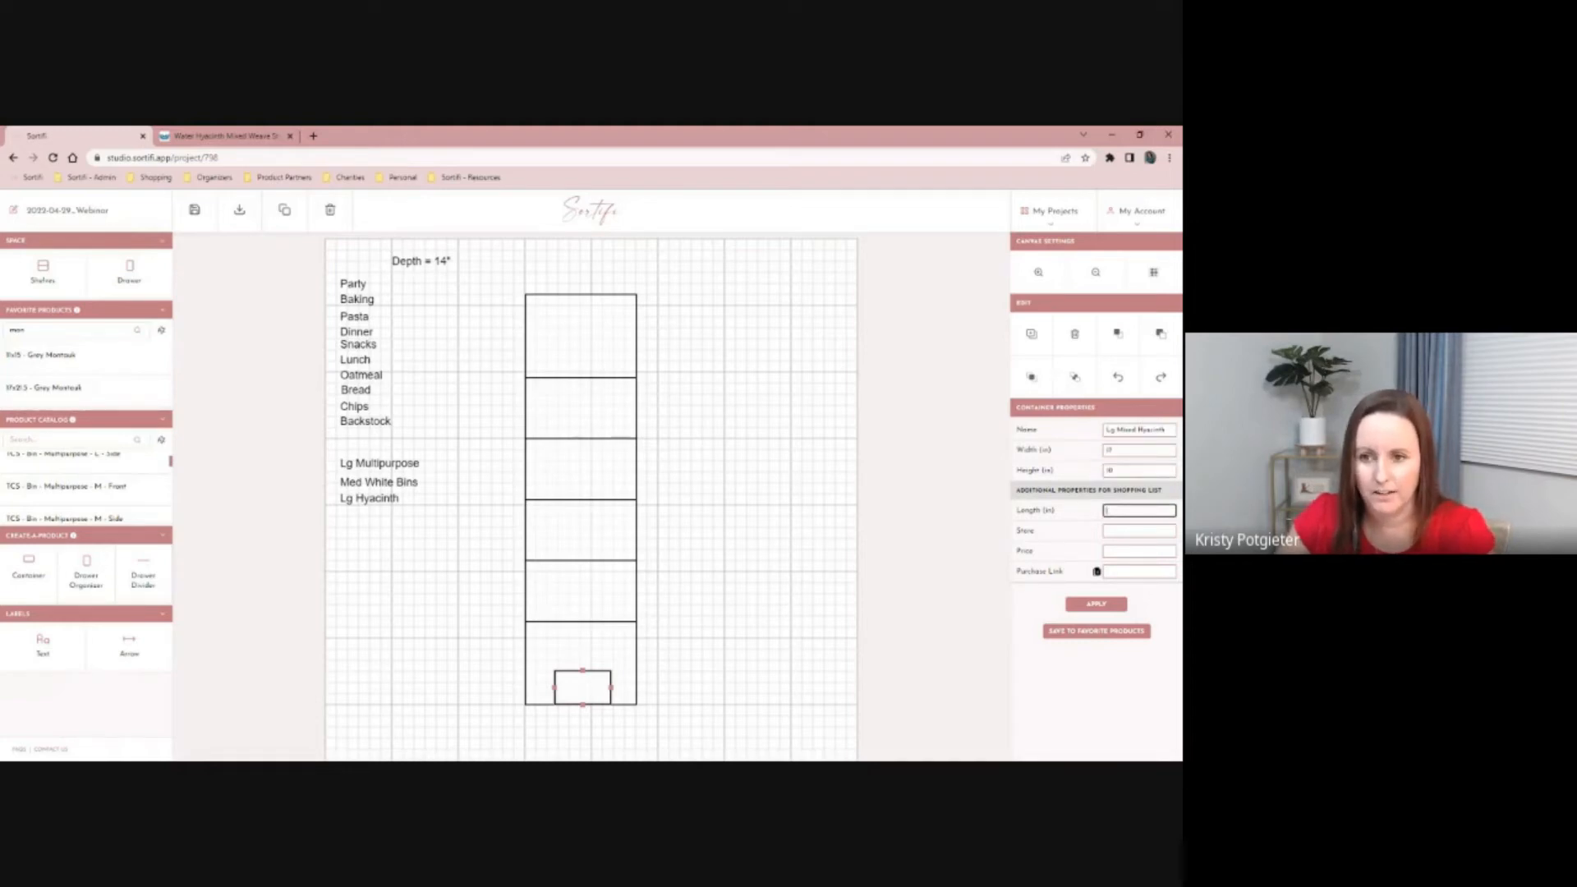
pyautogui.write('14')
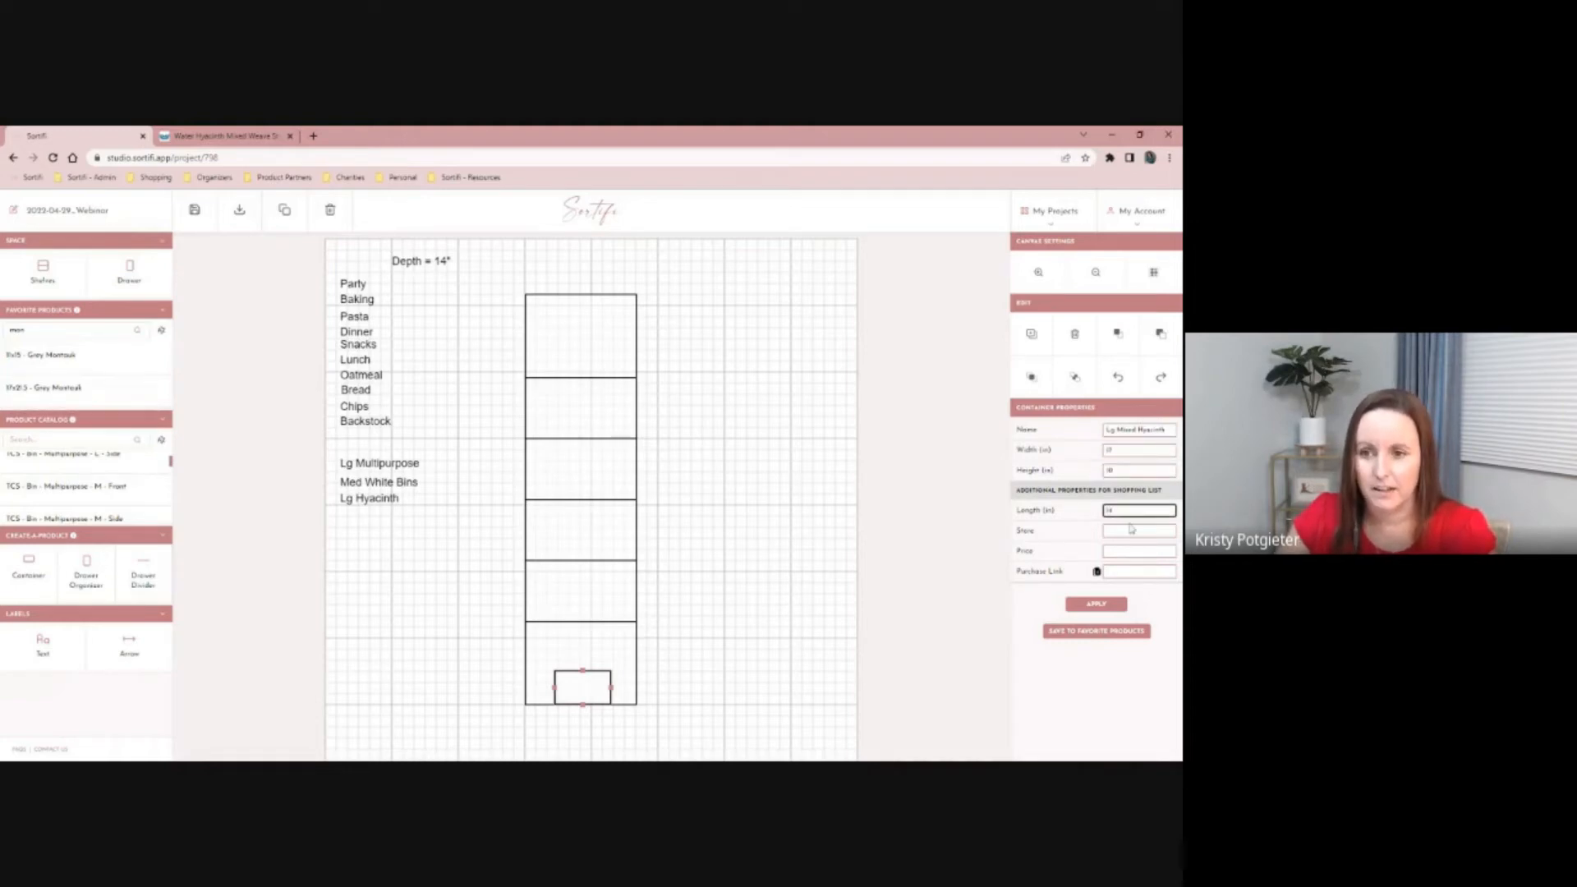
pyautogui.press('Tab')
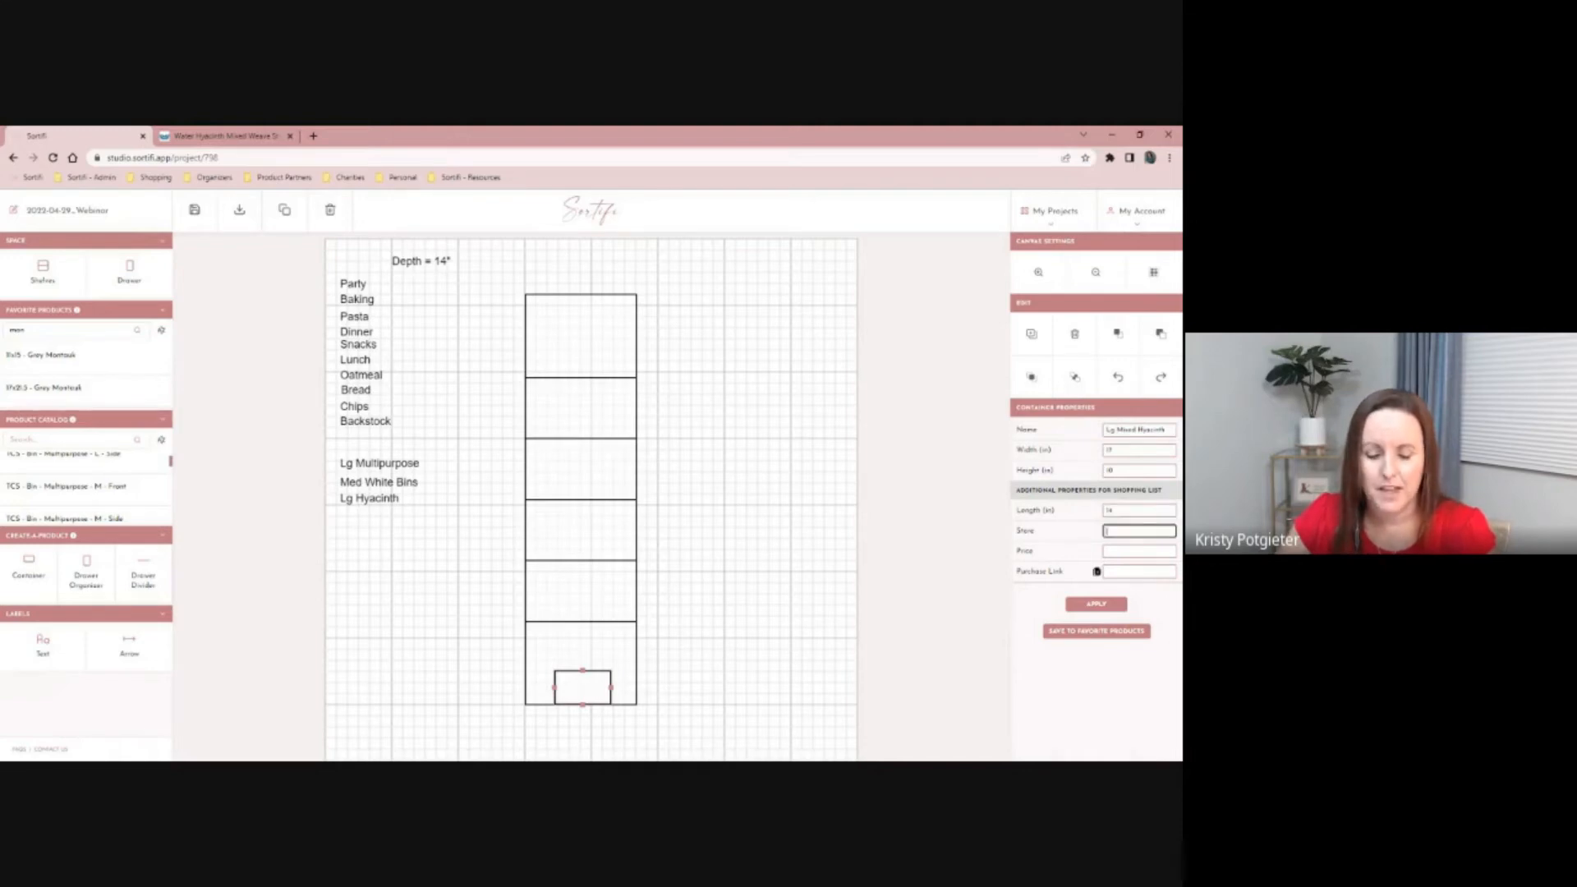
# - Enter TCS as the container's store and 34.99 as its price
pyautogui.write('TCS')
pyautogui.press('Tab')
pyautogui.write('39.99')
pyautogui.press('Tab')
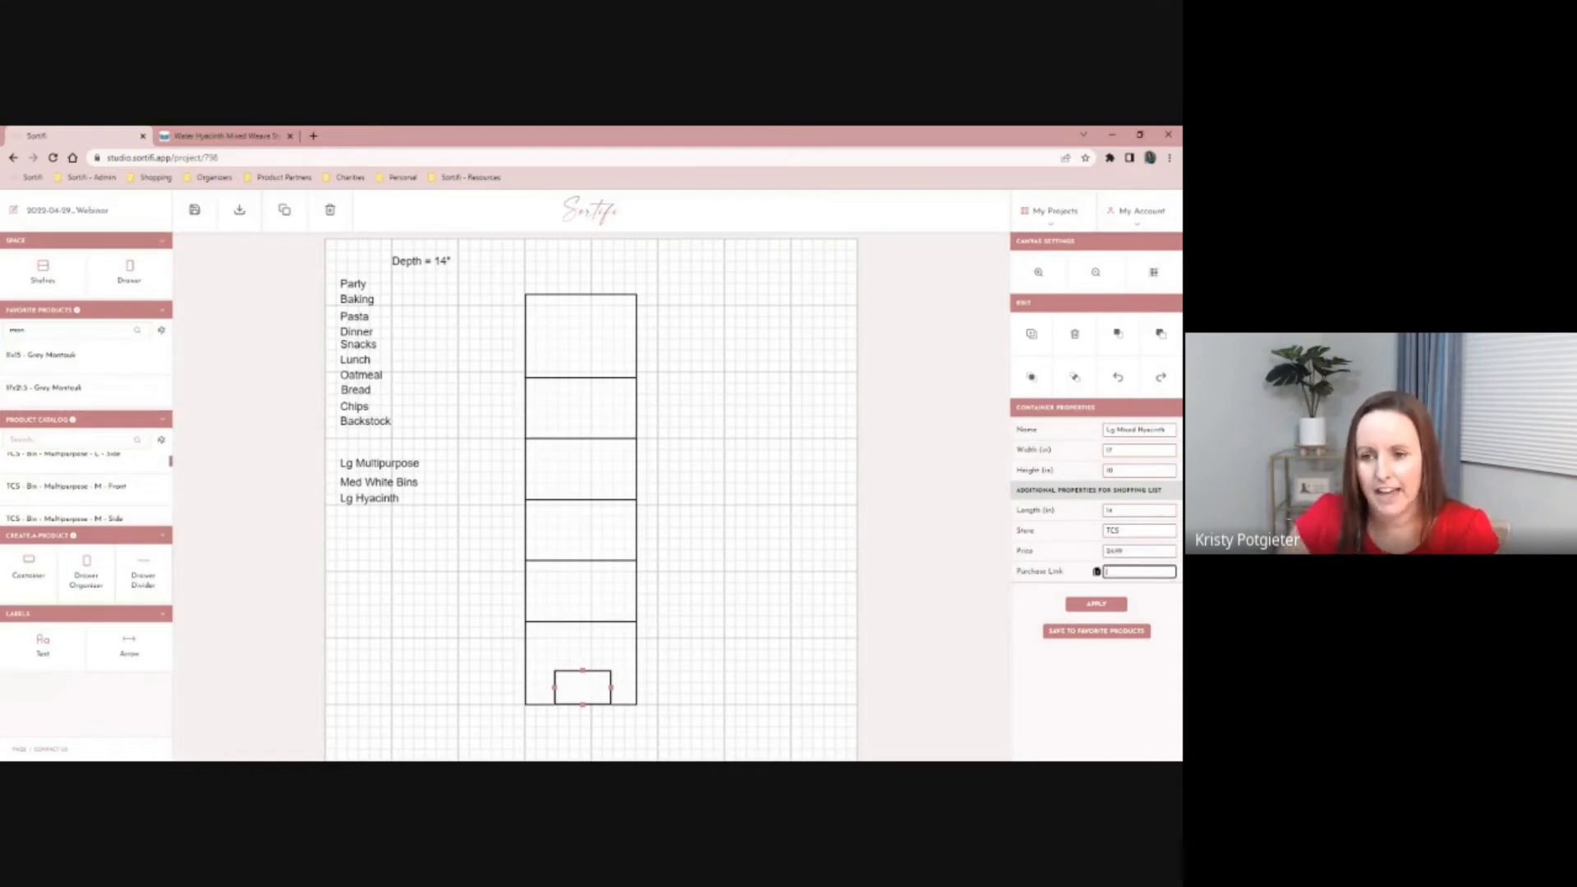
# - Copy the web address of the Container Store water hyacinth bin page into the container's purchase link and apply the properties
pyautogui.click(243, 136)
pyautogui.click(329, 157)
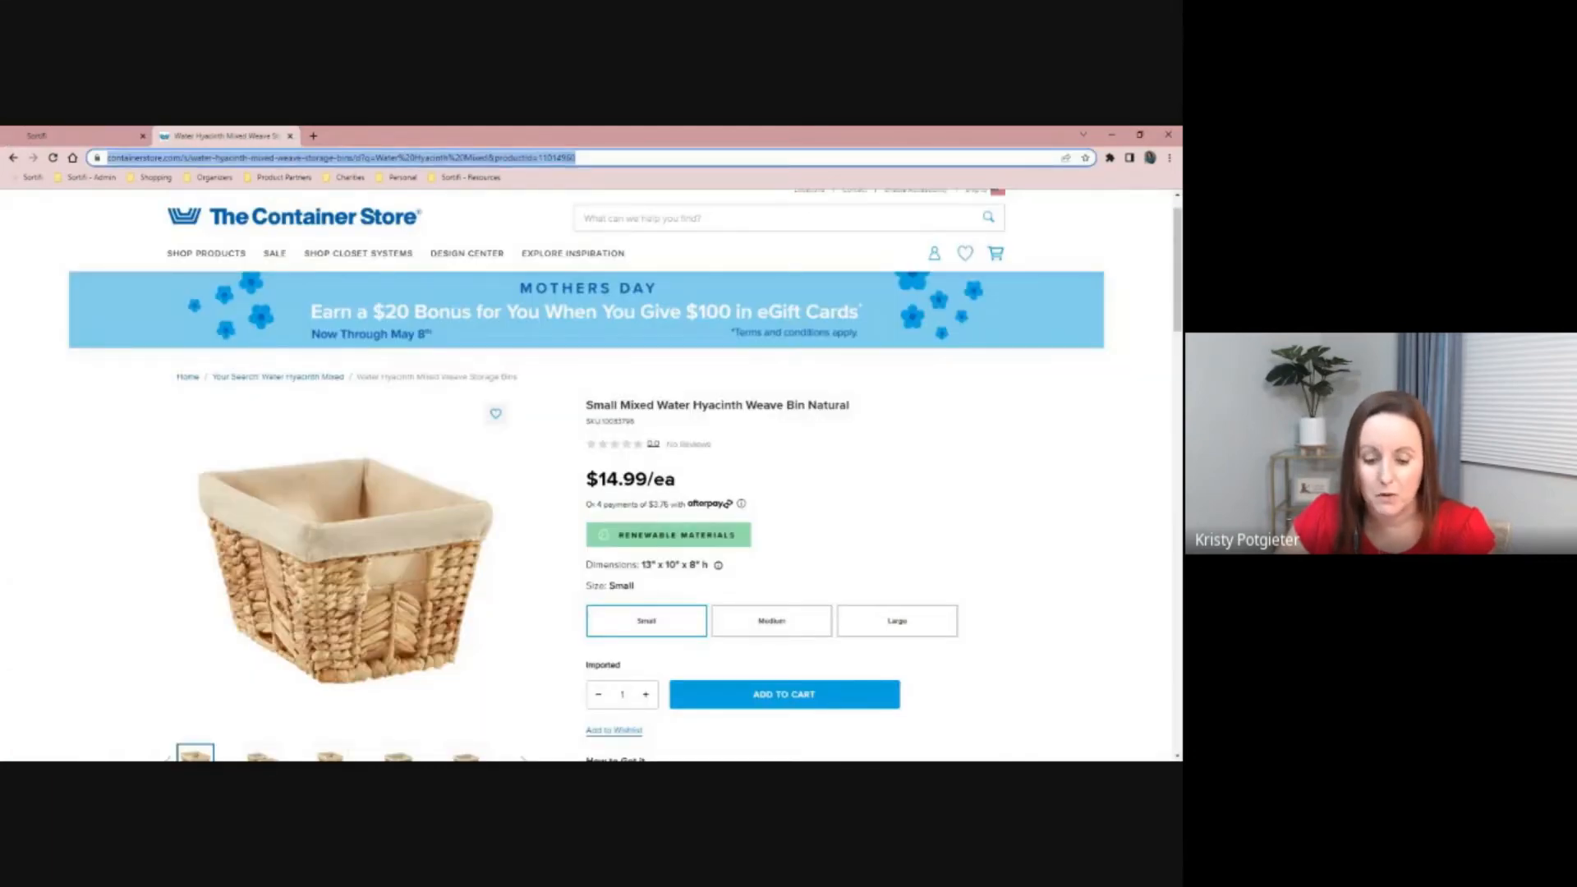
pyautogui.click(80, 134)
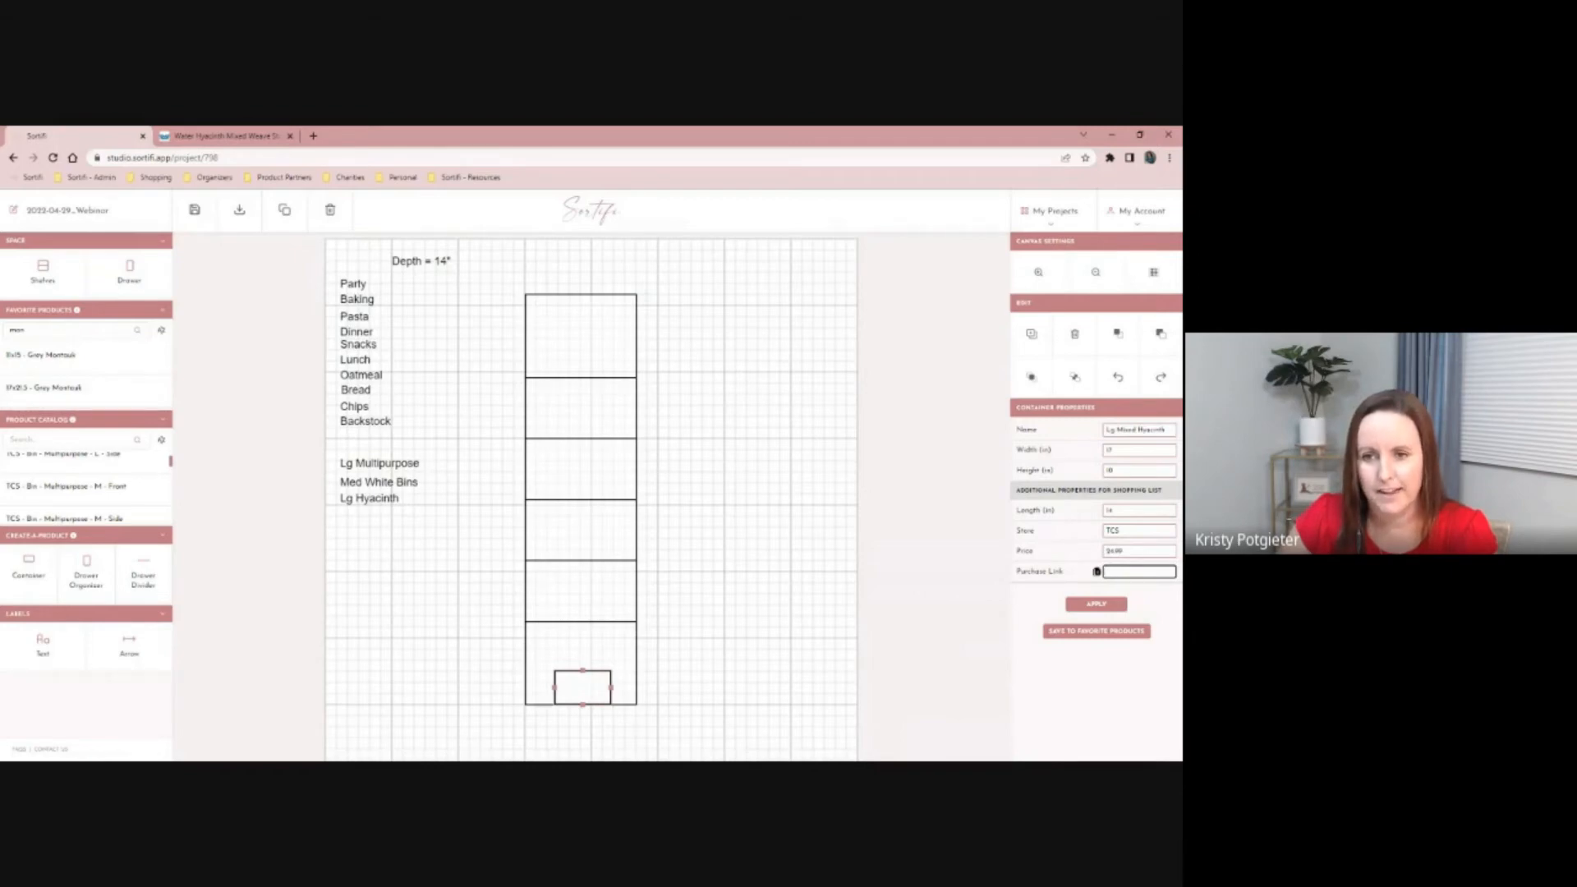
pyautogui.hotkey('ctrl', 'v')
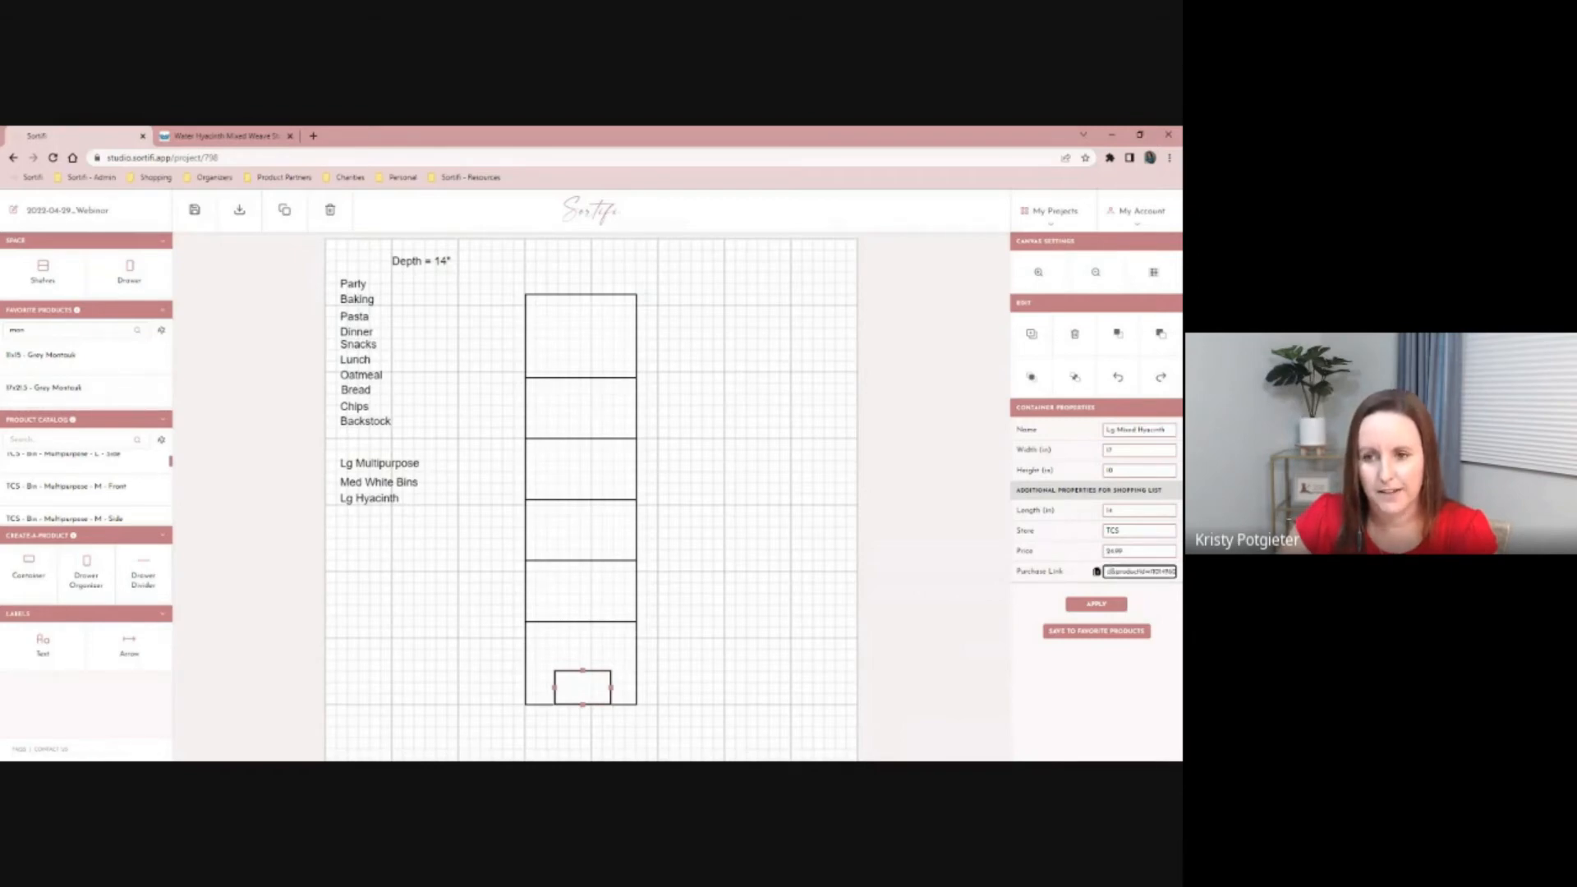
pyautogui.click(1096, 604)
# - Centre the hyacinth container on the bottom shelf and place a duplicate centred on the shelf above
pyautogui.moveTo(600, 688); pyautogui.dragTo(579, 669)
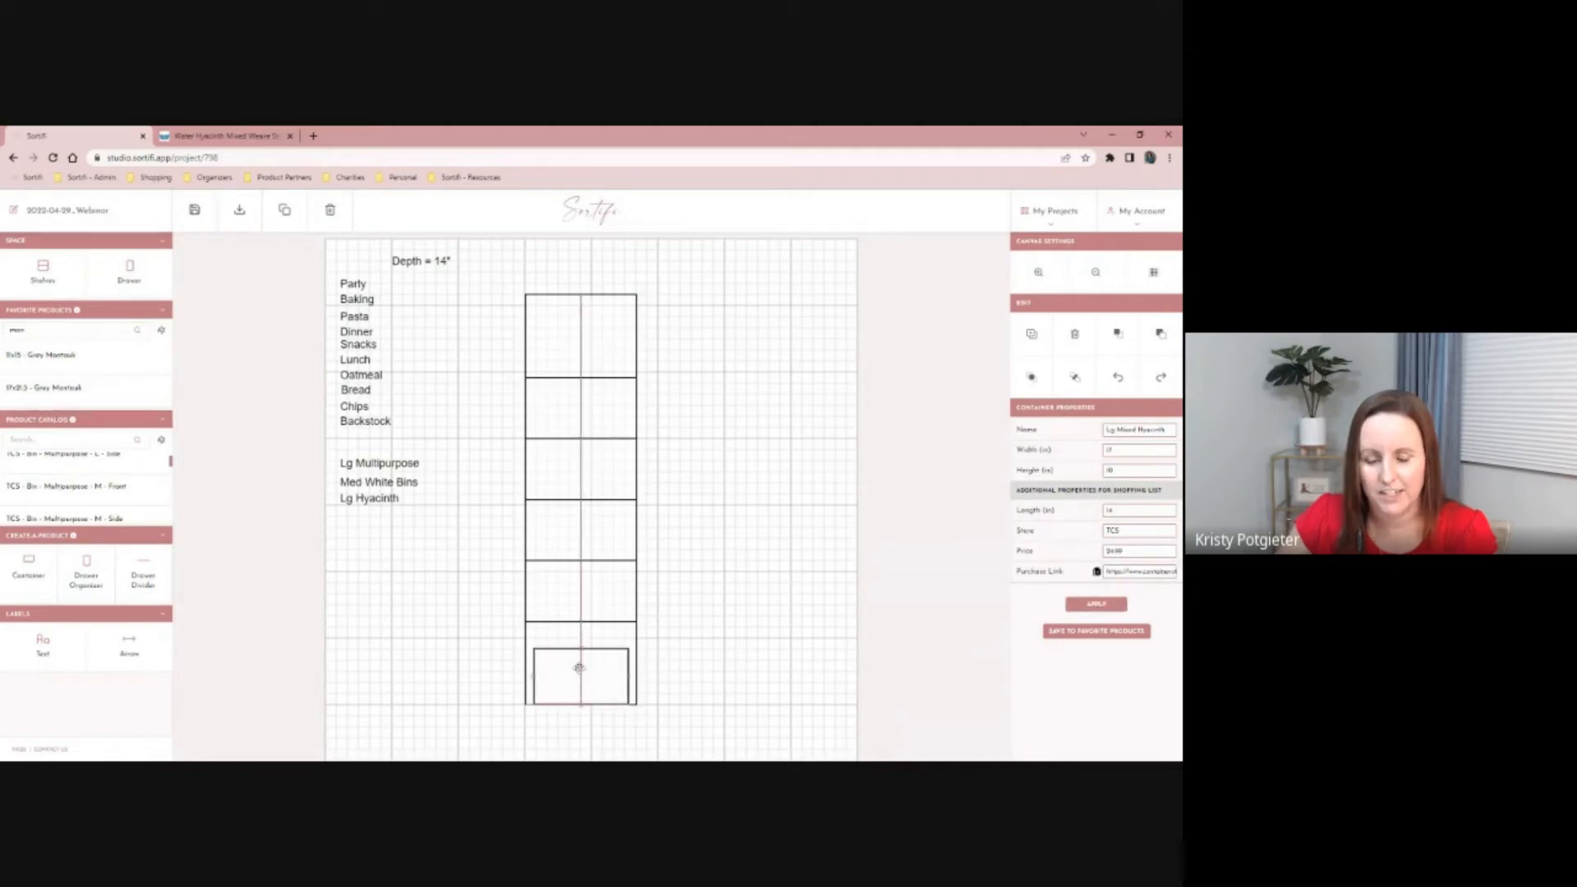
pyautogui.moveTo(579, 668); pyautogui.dragTo(579, 668)
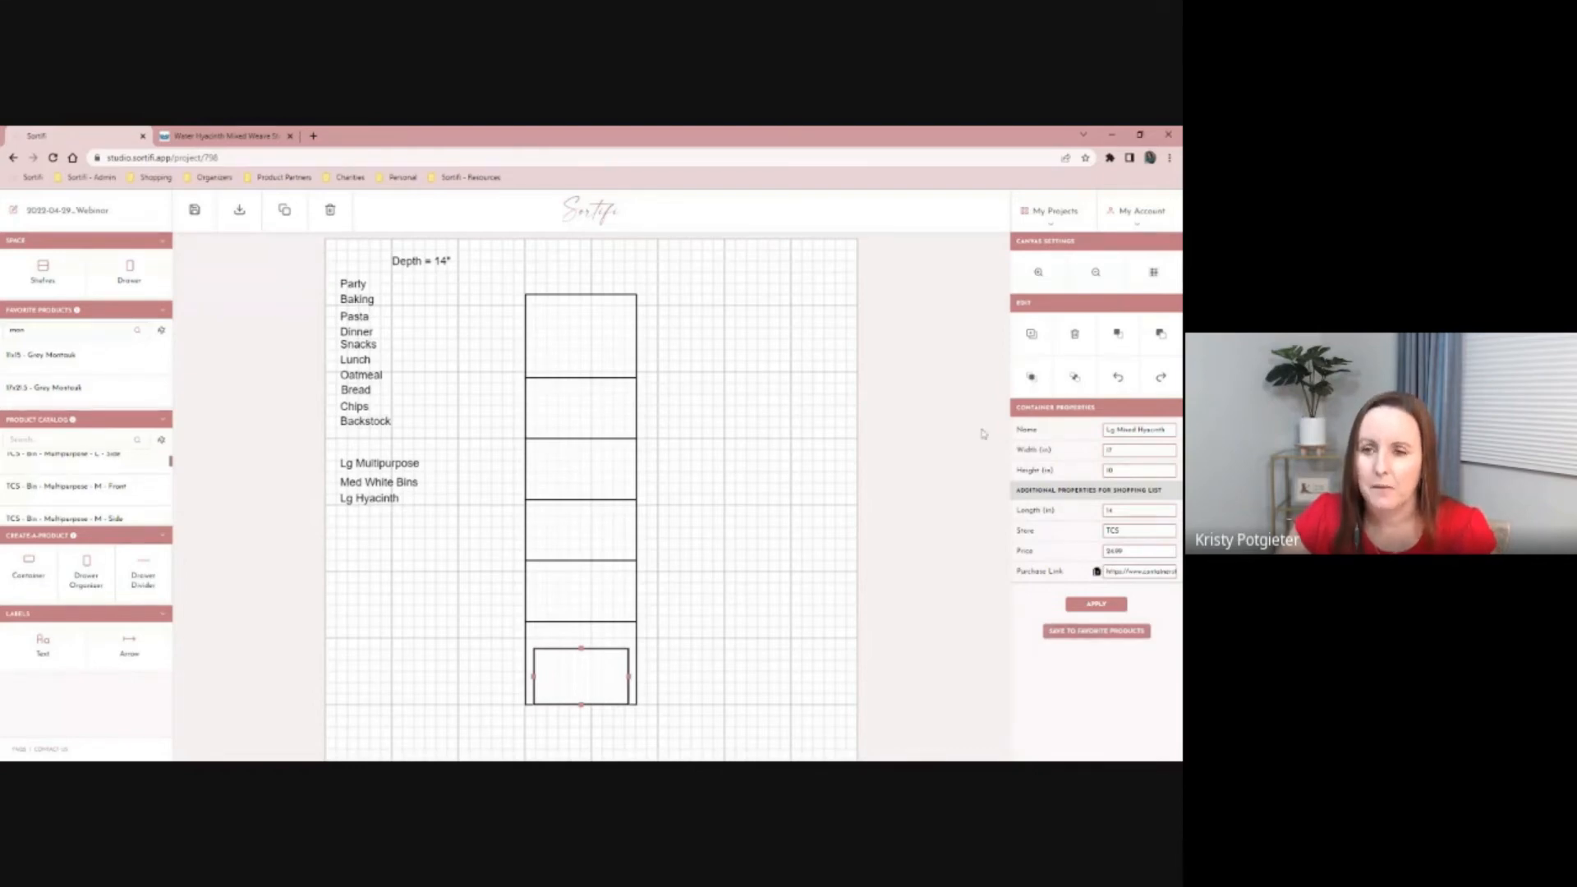
pyautogui.click(1033, 336)
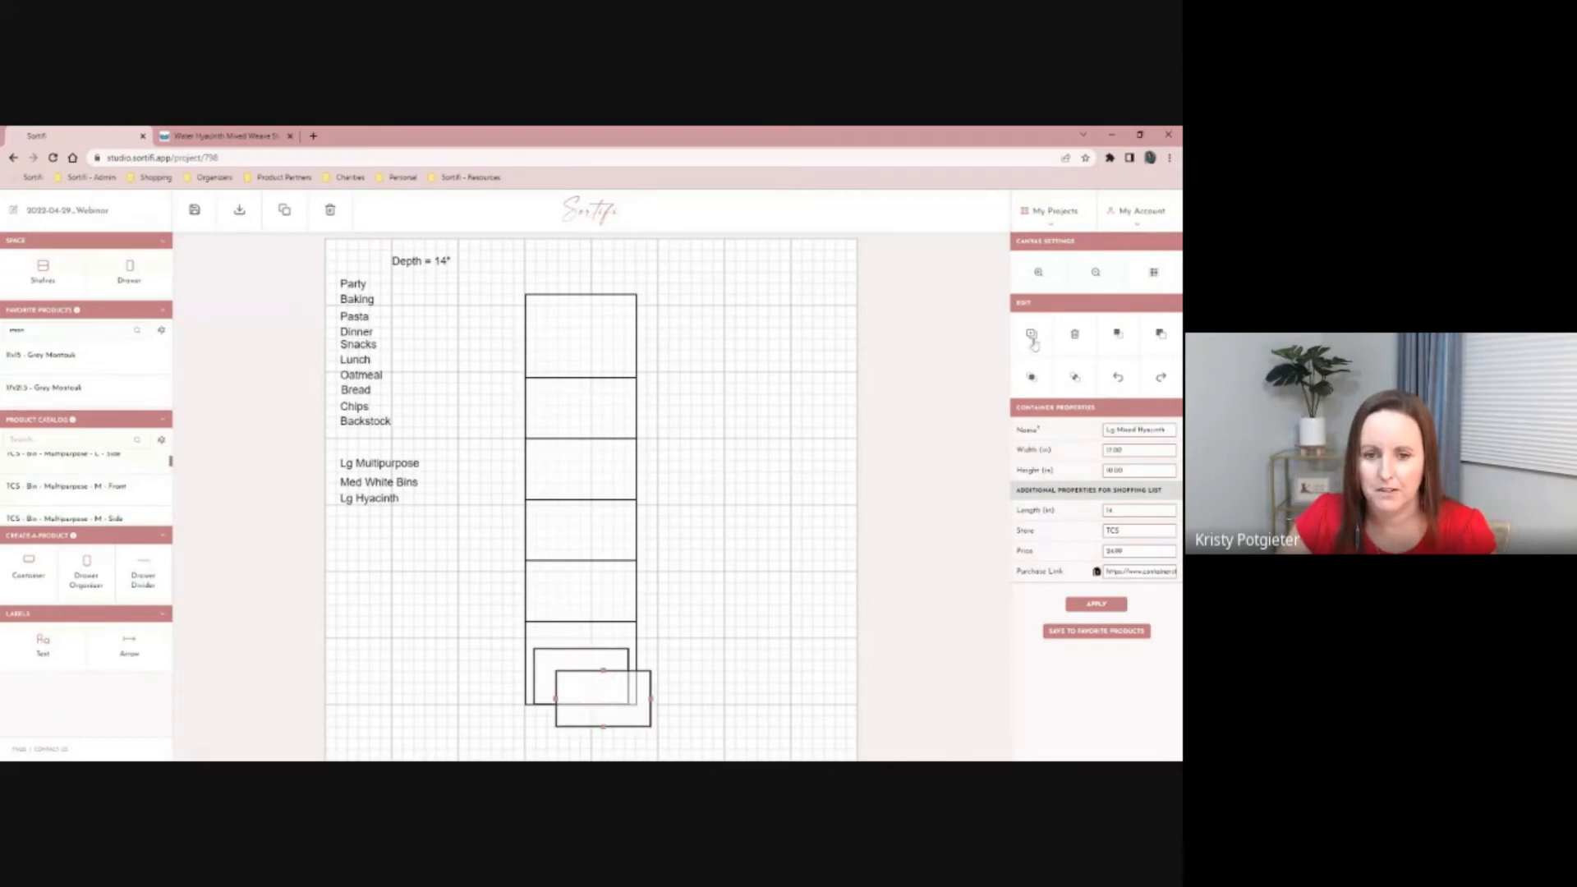
pyautogui.moveTo(638, 710); pyautogui.dragTo(614, 607)
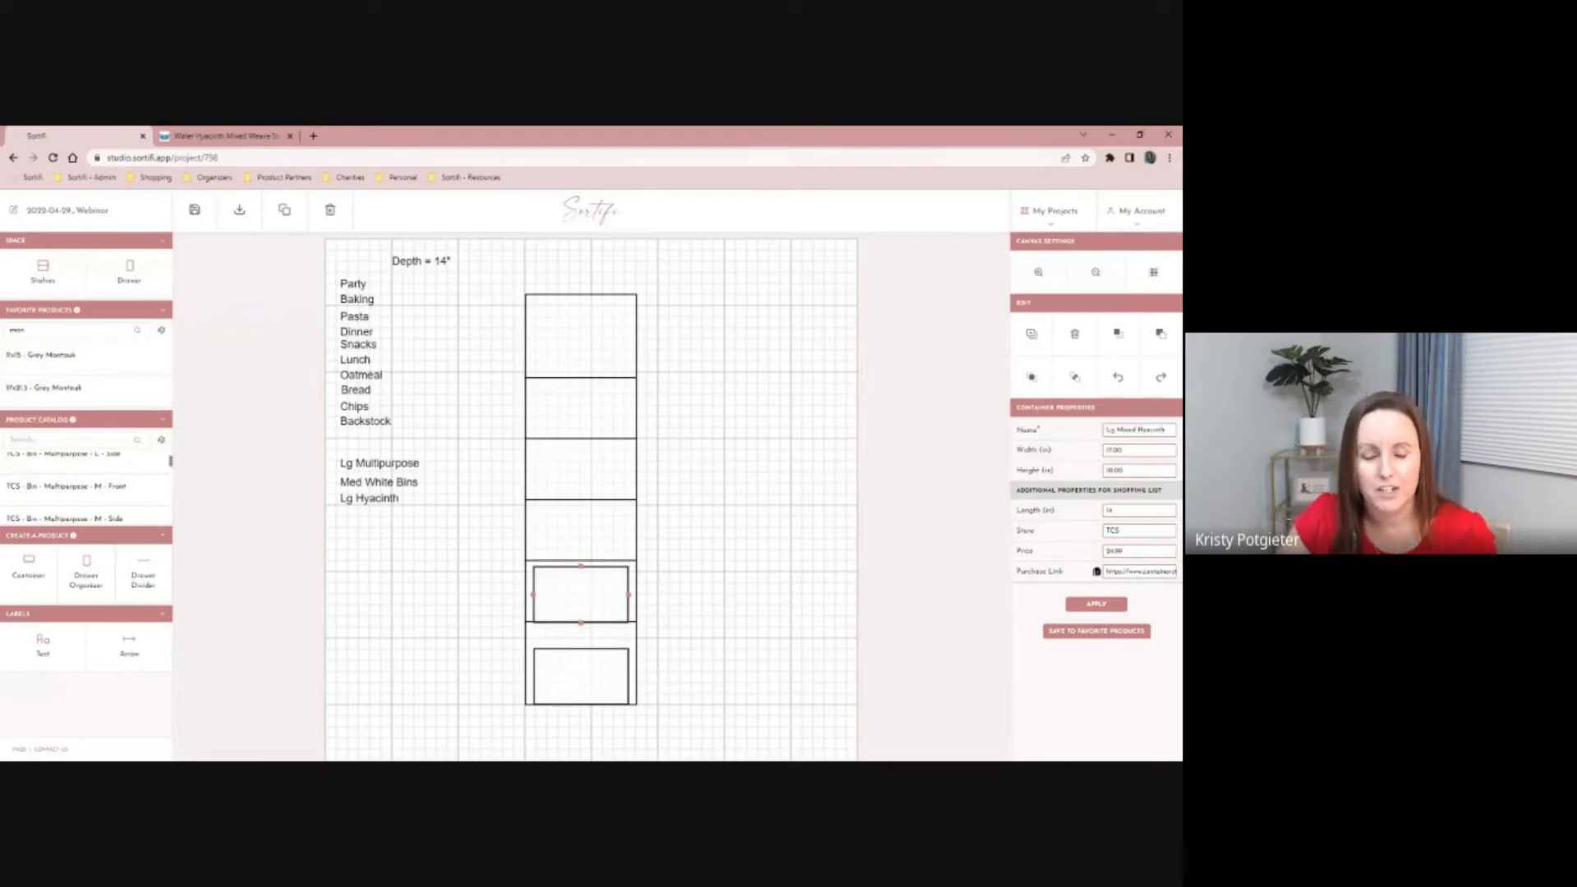
# - Try the catalog's TCS large white bin in side view on the third shelf from the bottom, and remove it
pyautogui.scroll(-1, 118, 484)
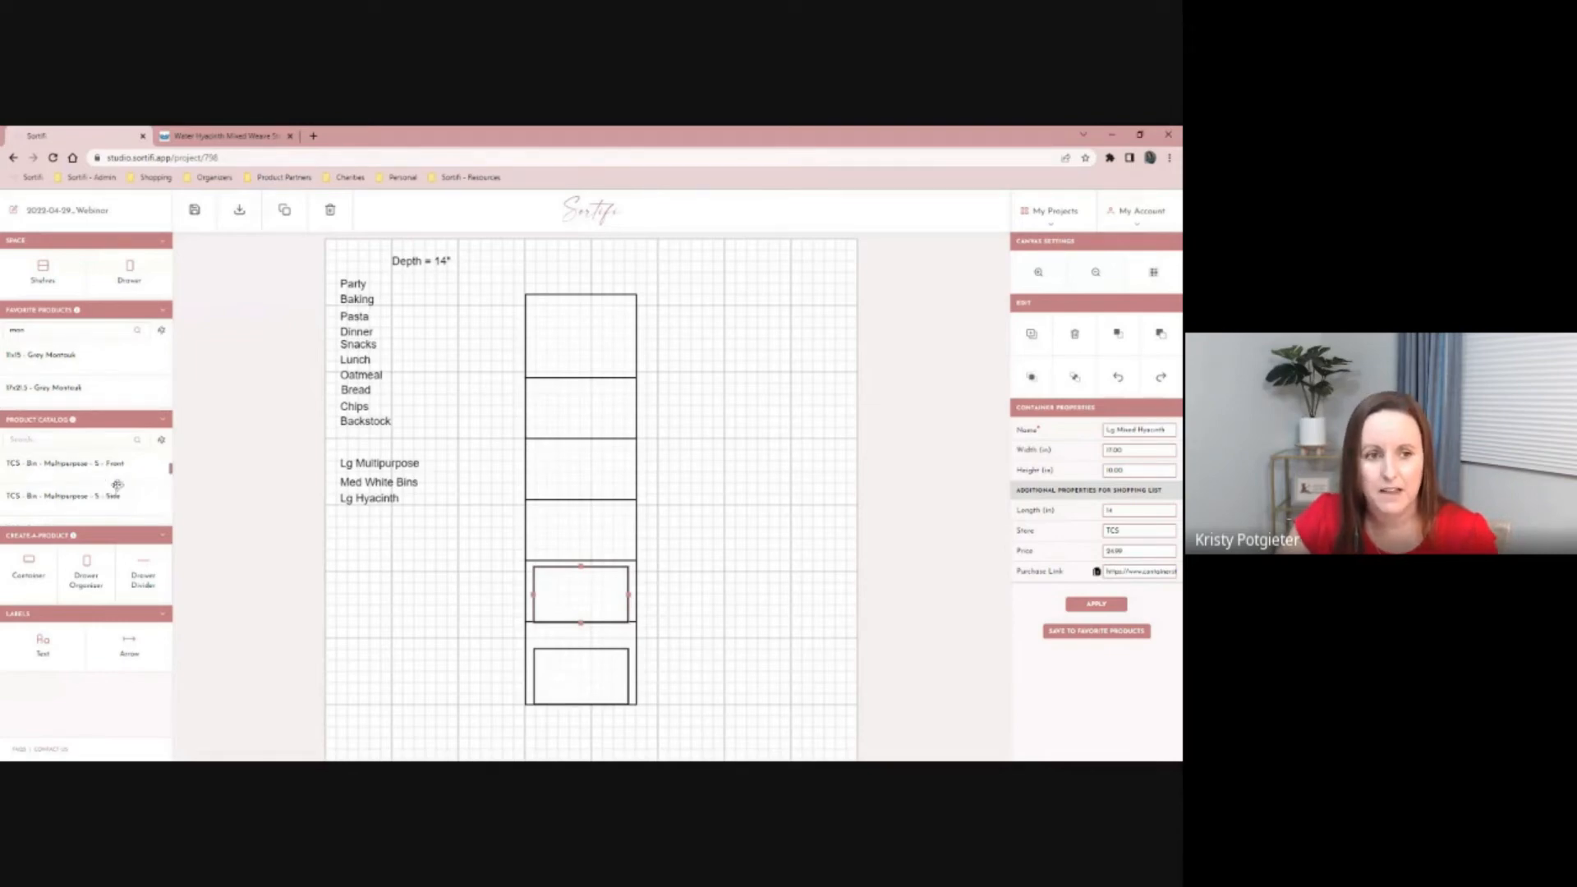
pyautogui.scroll(-2, 117, 485)
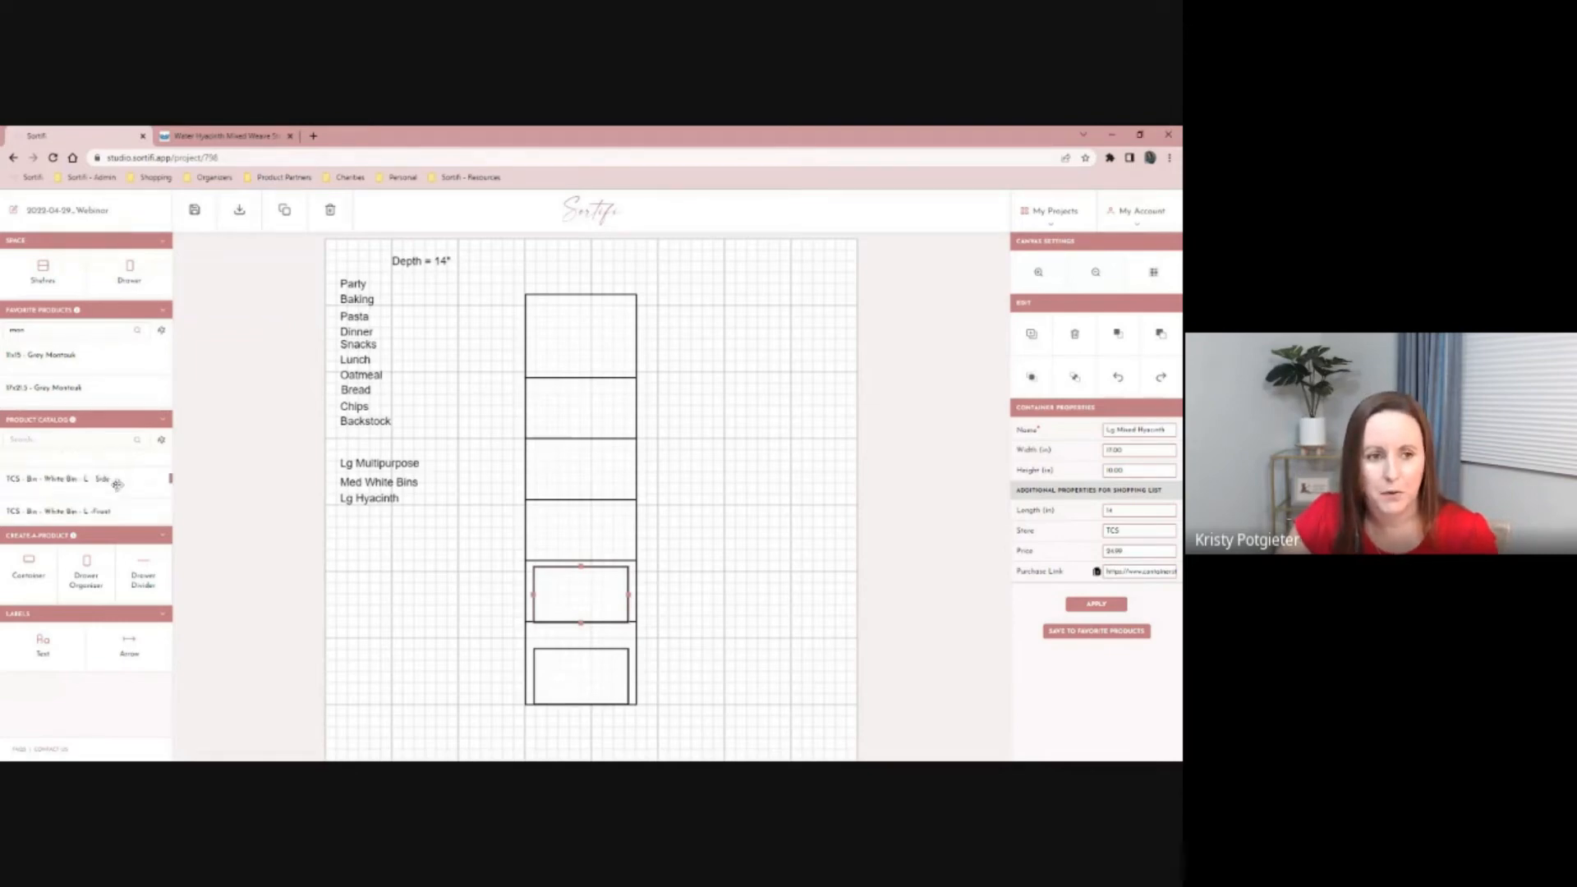
pyautogui.scroll(-1, 117, 485)
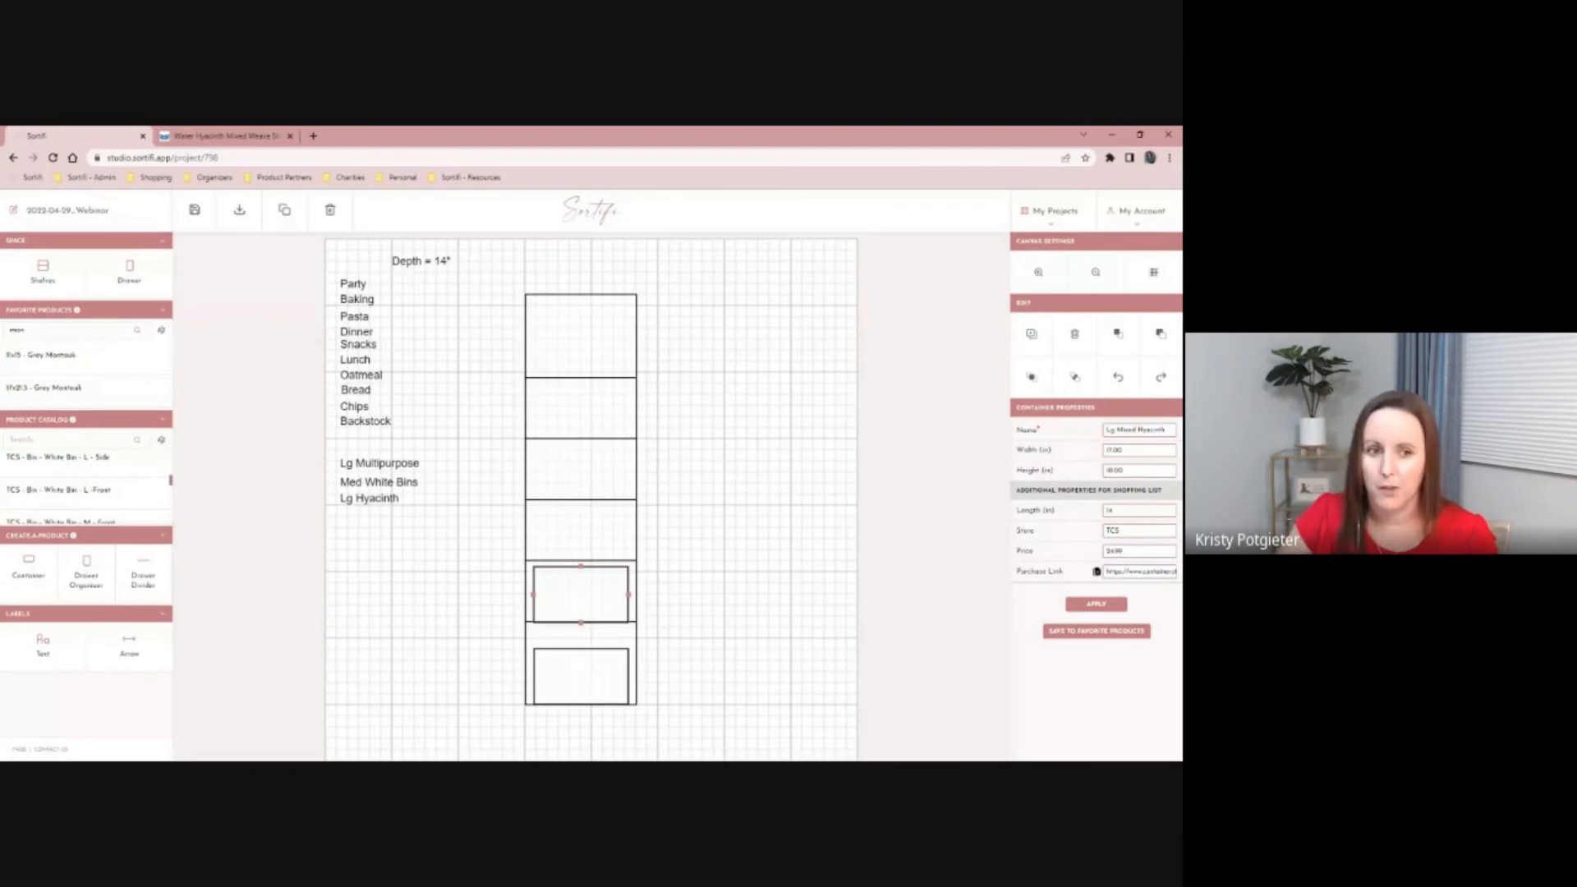
pyautogui.moveTo(91, 460); pyautogui.dragTo(572, 489)
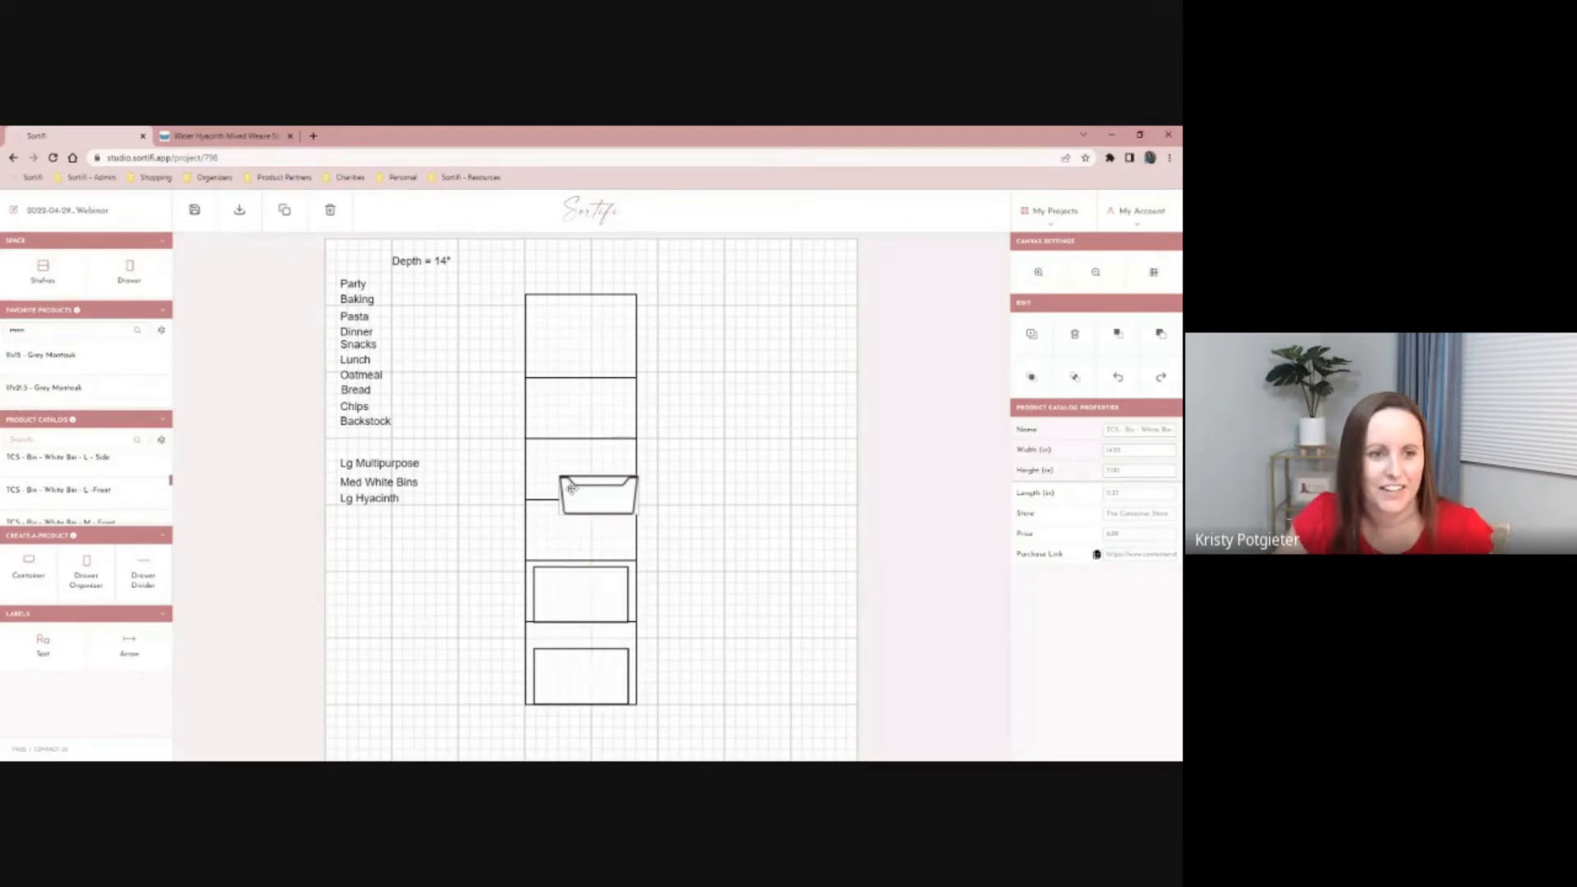
pyautogui.press('Delete')
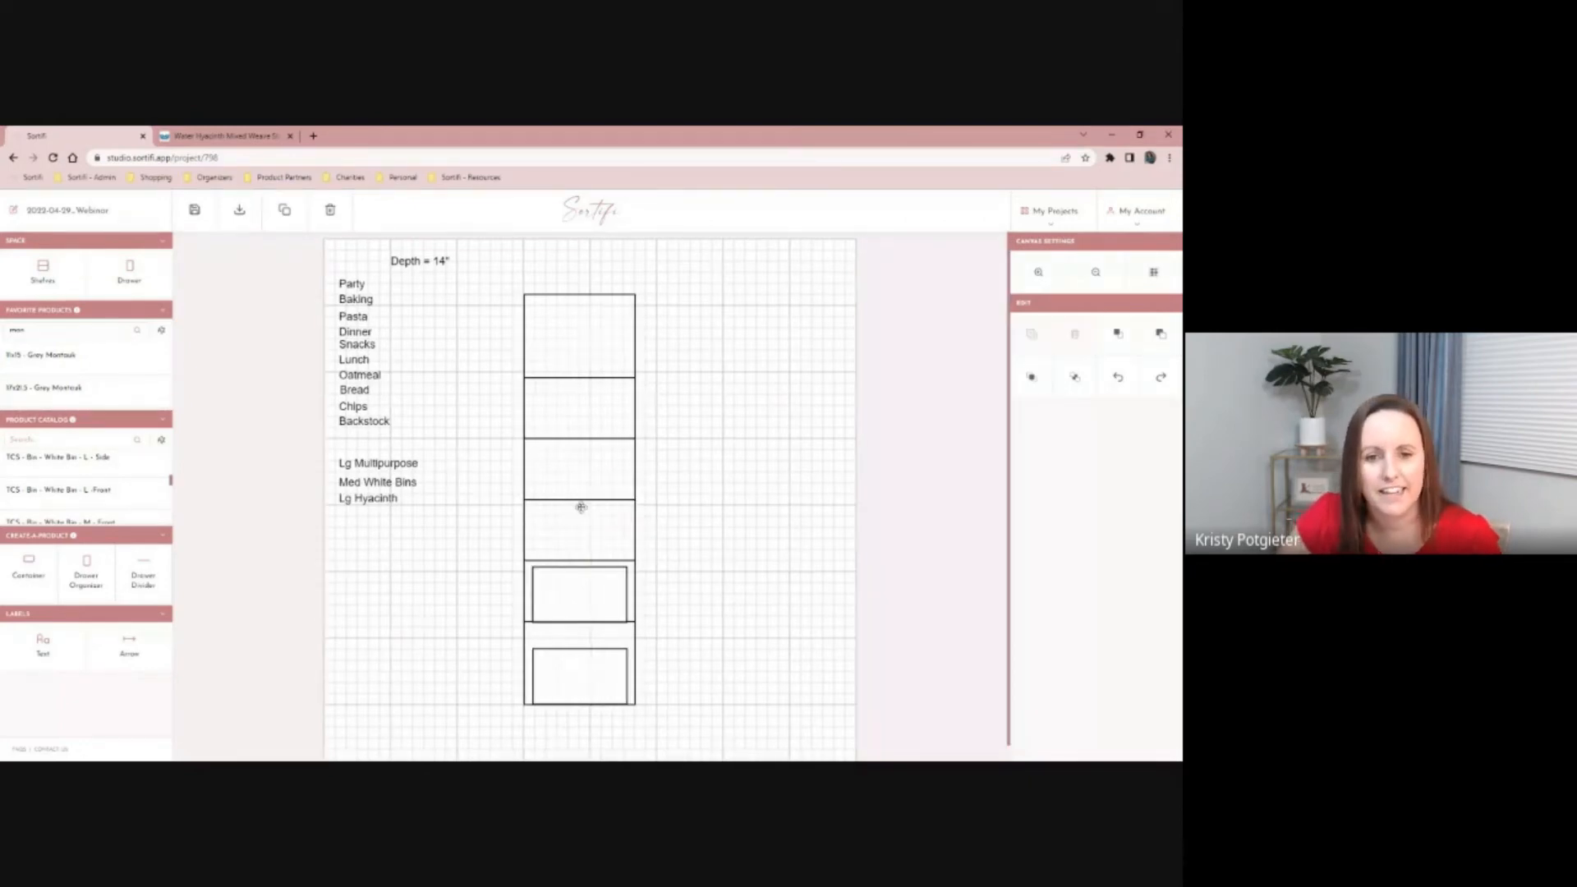
# - Try fitting two front-facing large white bins side by side on the third shelf from the bottom, and delete both
pyautogui.hotkey('ctrl', 'v')
pyautogui.moveTo(595, 523)
pyautogui.mouseDown()
pyautogui.moveTo(545, 536)
pyautogui.moveTo(605, 544)
pyautogui.moveTo(618, 527)
pyautogui.mouseUp()
pyautogui.hotkey('ctrl', 'v')
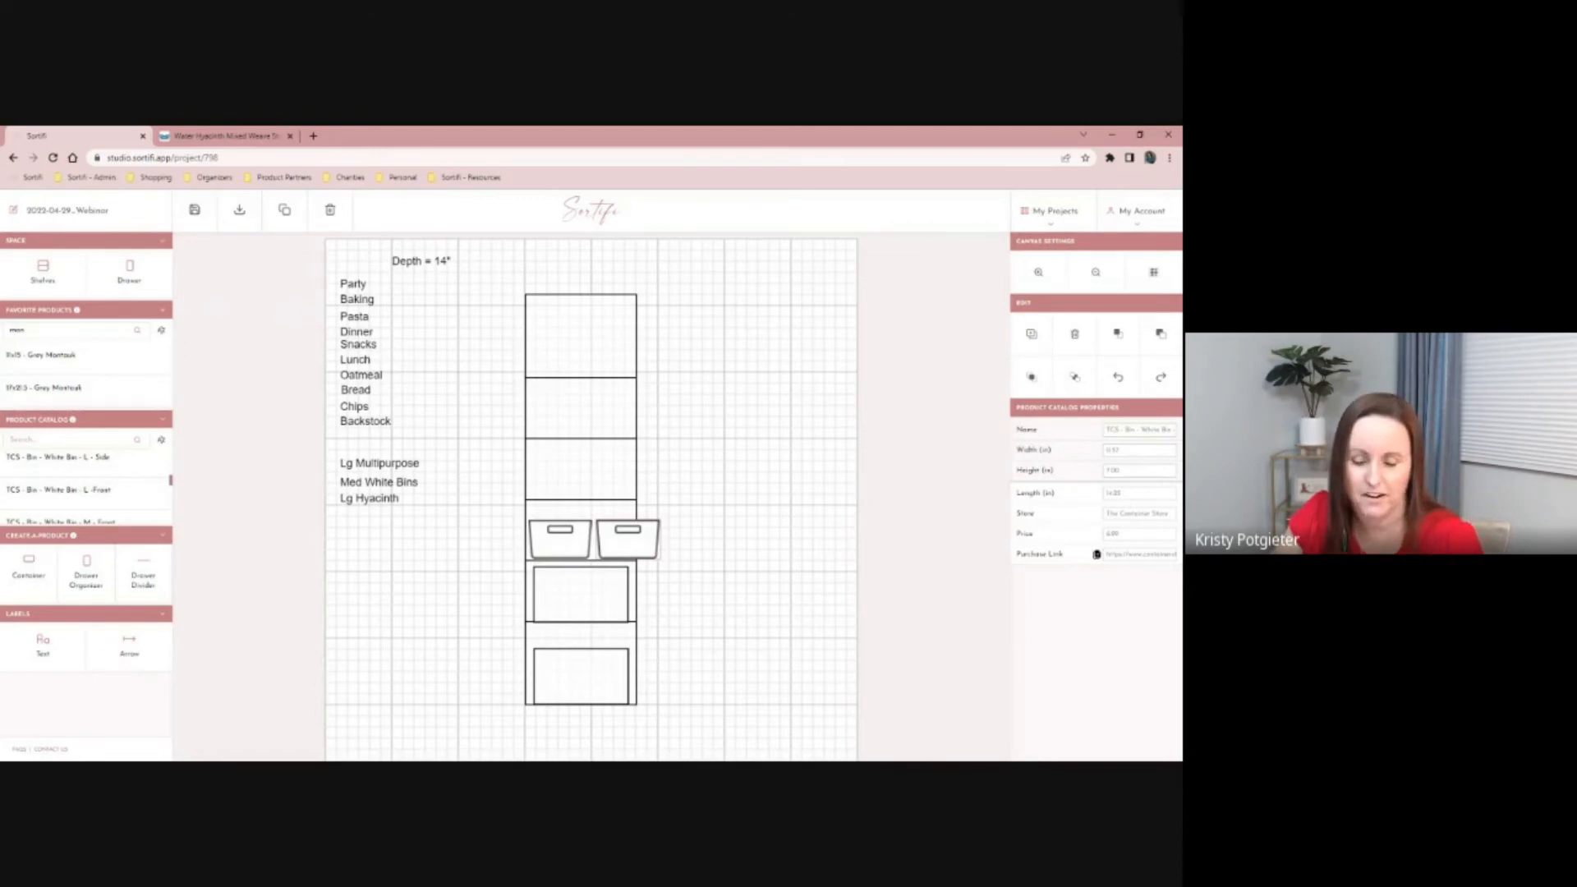
pyautogui.press('Delete')
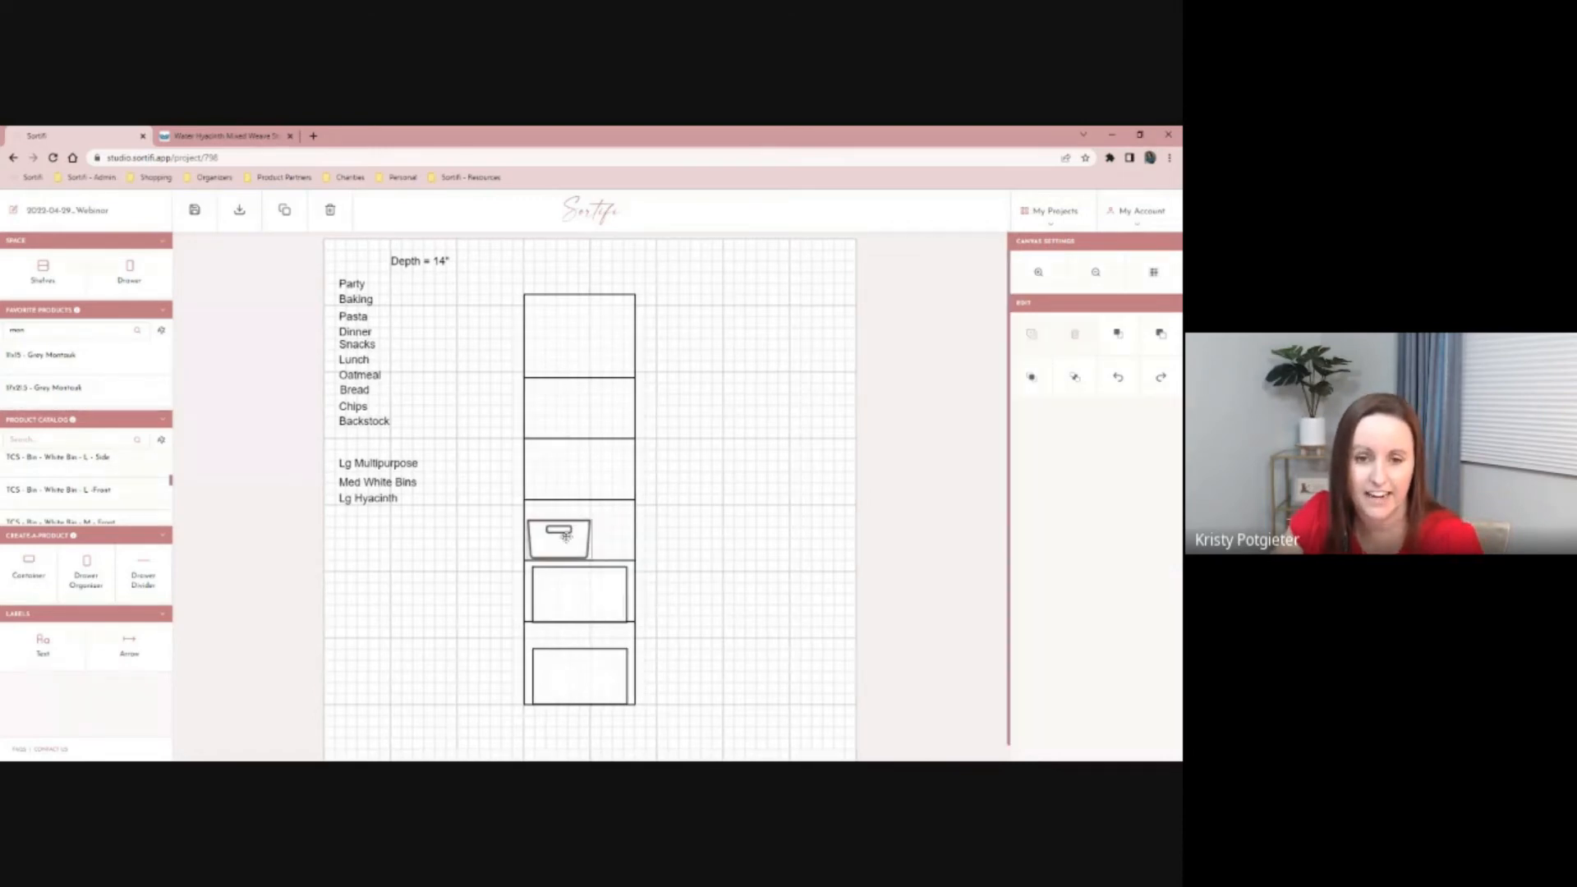
pyautogui.click(565, 536)
pyautogui.click(1063, 340)
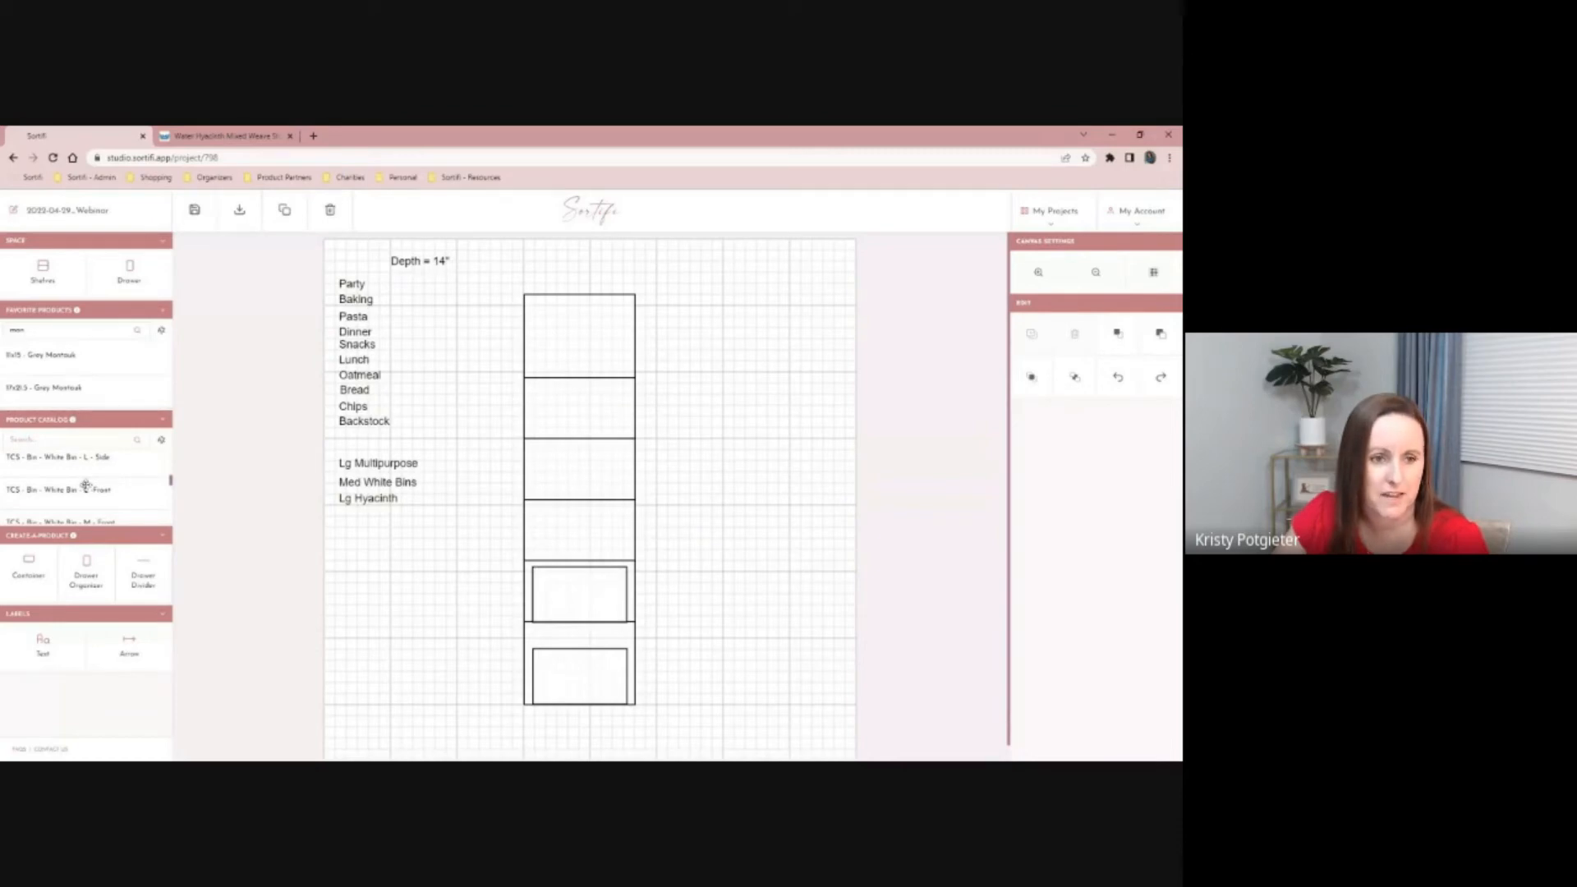
# - Try the TCS medium white bin in side view on the third shelf from the bottom, and delete it
pyautogui.scroll(-1, 90, 501)
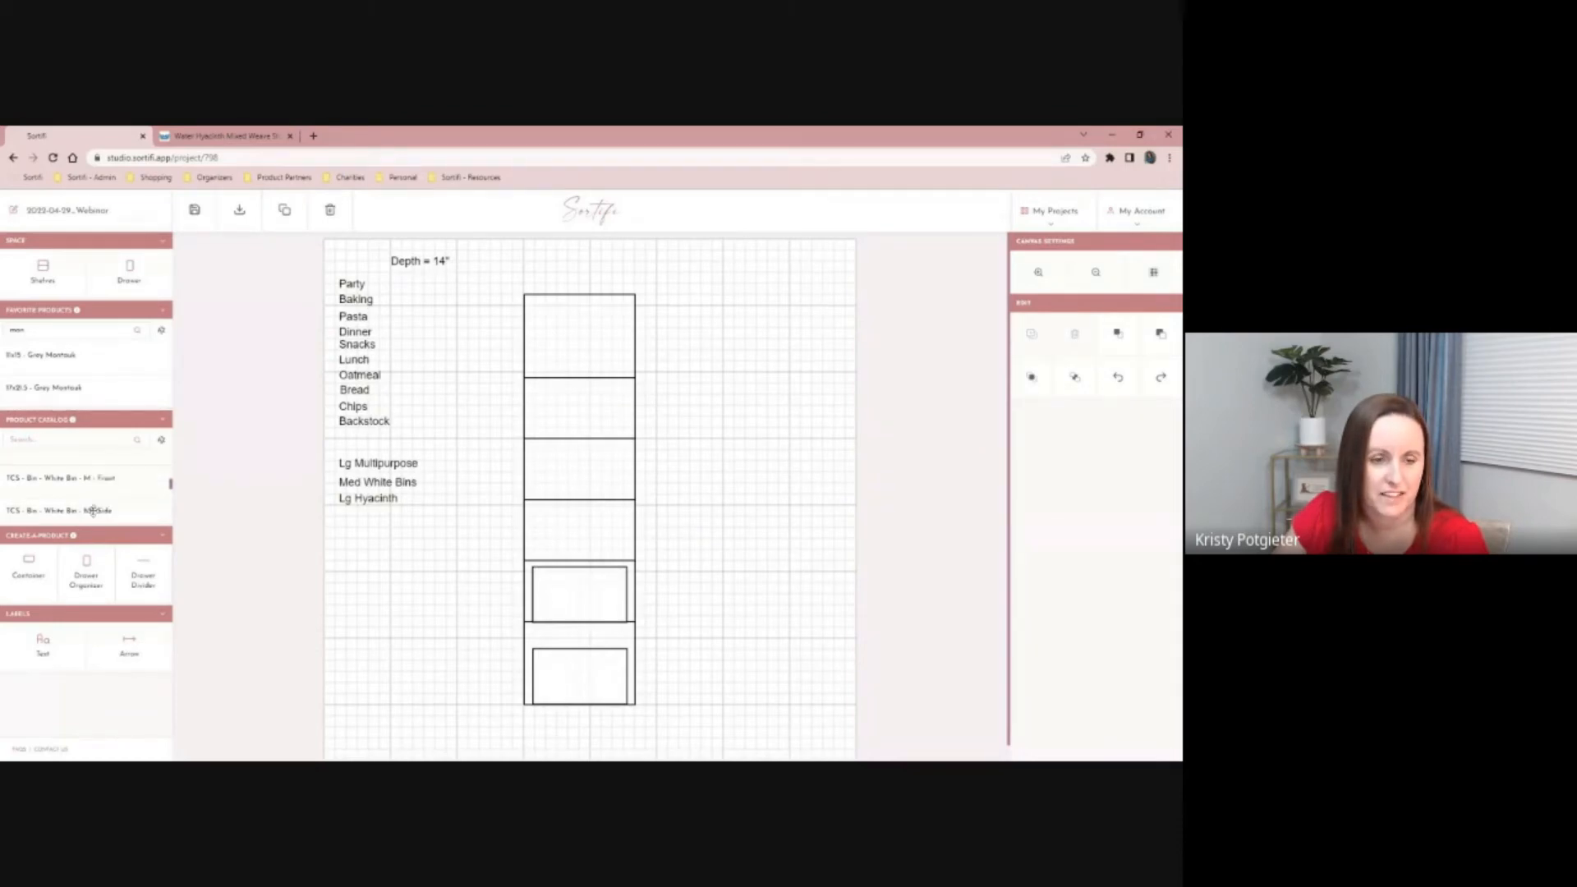
pyautogui.moveTo(94, 511); pyautogui.dragTo(592, 534)
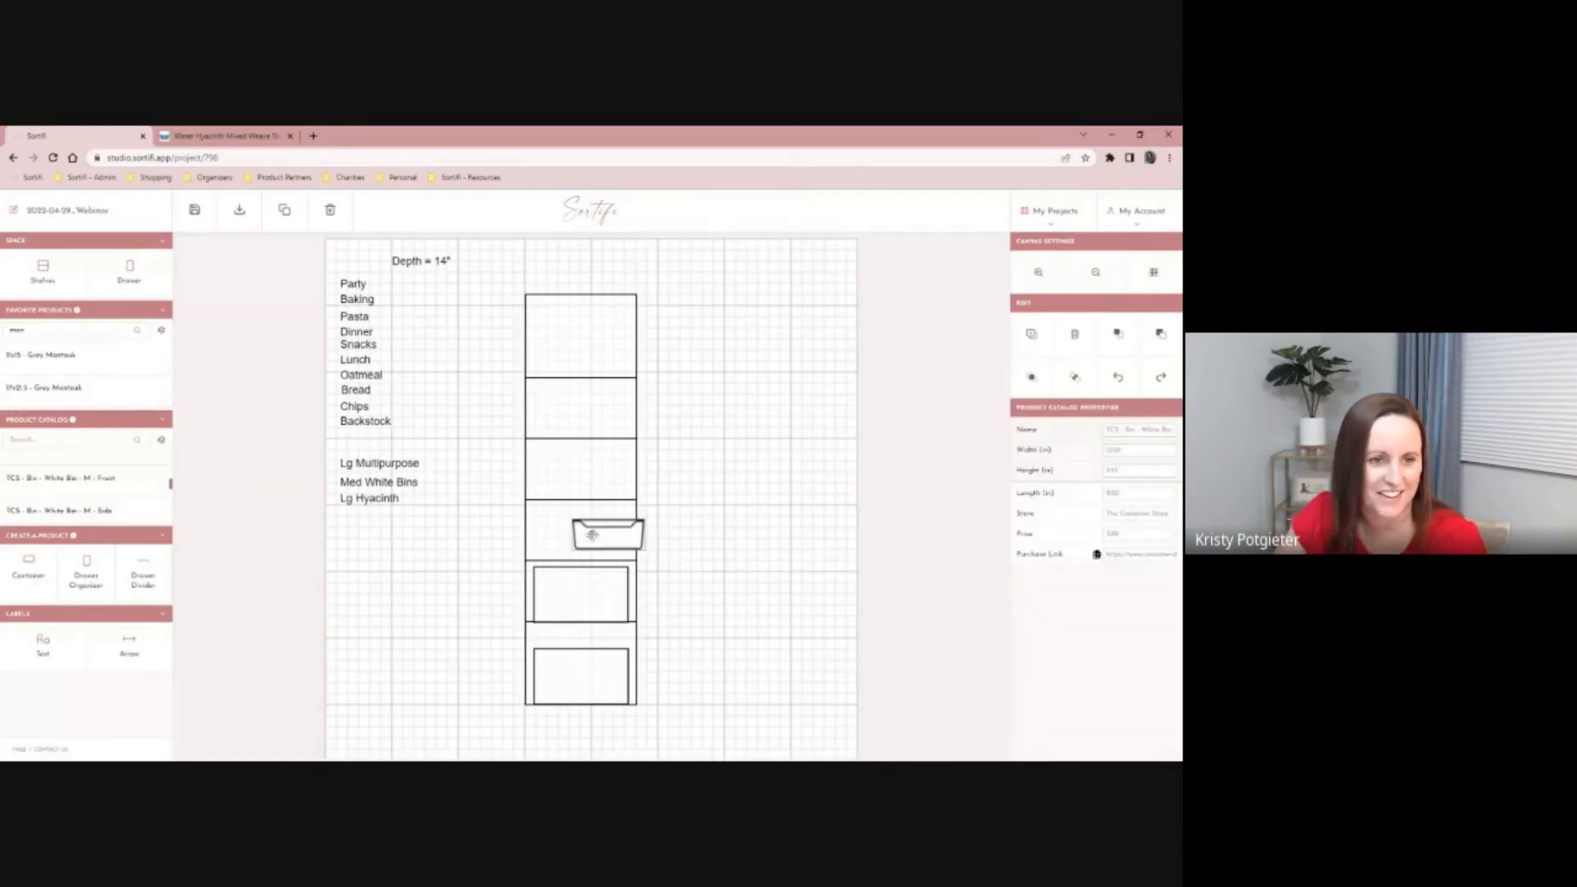
pyautogui.press('Delete')
# - Place two front-facing medium white bins side by side on the third shelf from the bottom and copy the pair onto the two shelves above
pyautogui.moveTo(544, 526)
pyautogui.mouseDown()
pyautogui.moveTo(565, 553)
pyautogui.moveTo(607, 540)
pyautogui.moveTo(557, 541)
pyautogui.mouseUp()
pyautogui.hotkey('ctrl', 'v')
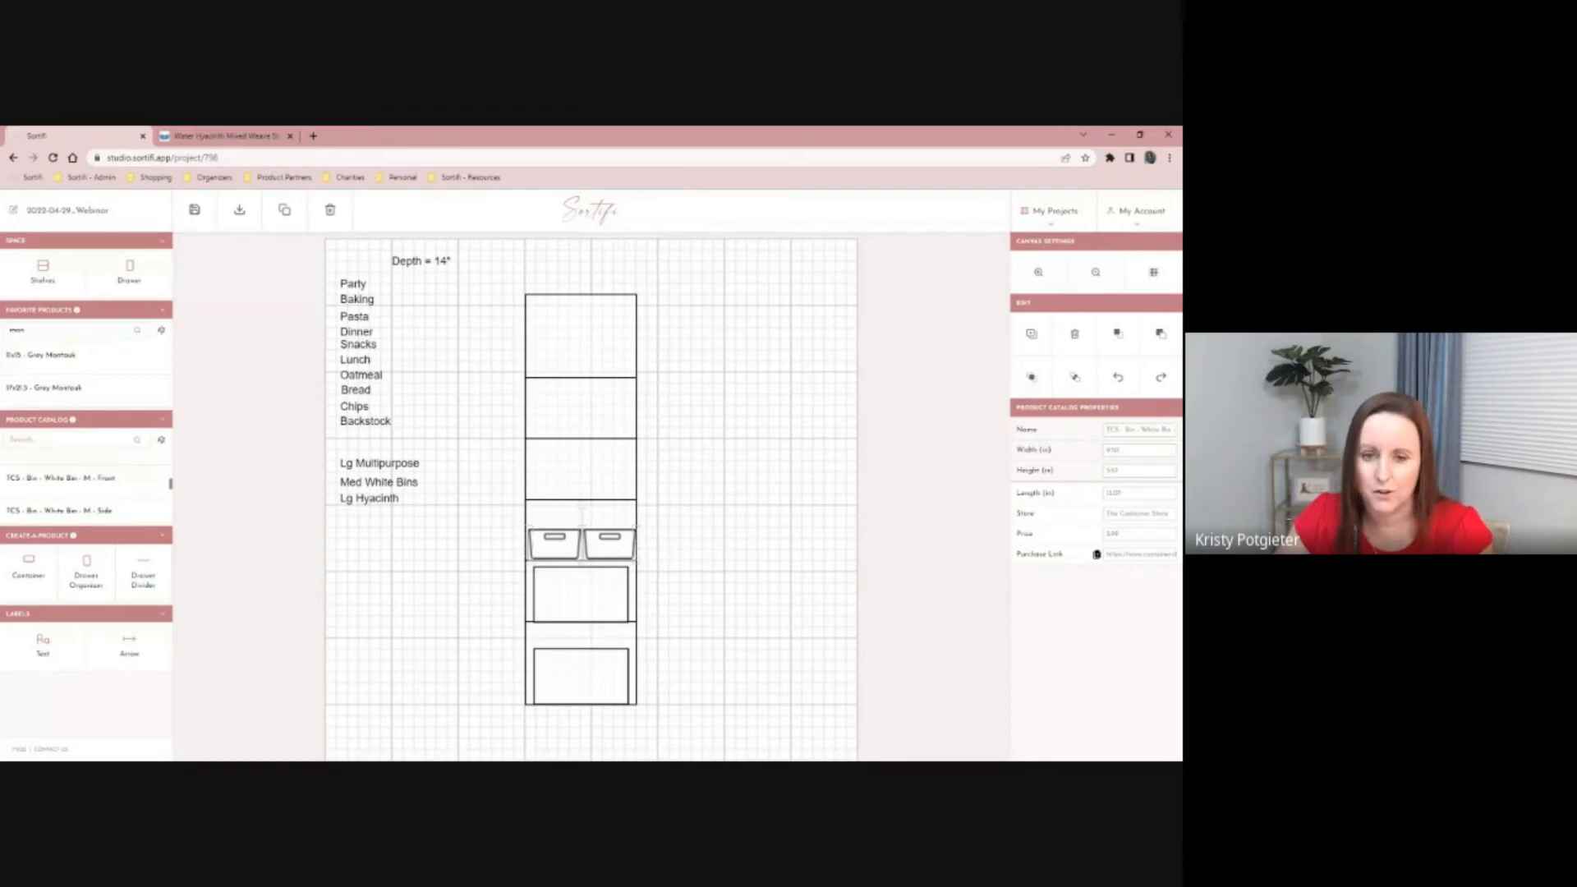
pyautogui.hotkey('ctrl', 'v')
pyautogui.moveTo(606, 545); pyautogui.dragTo(601, 481)
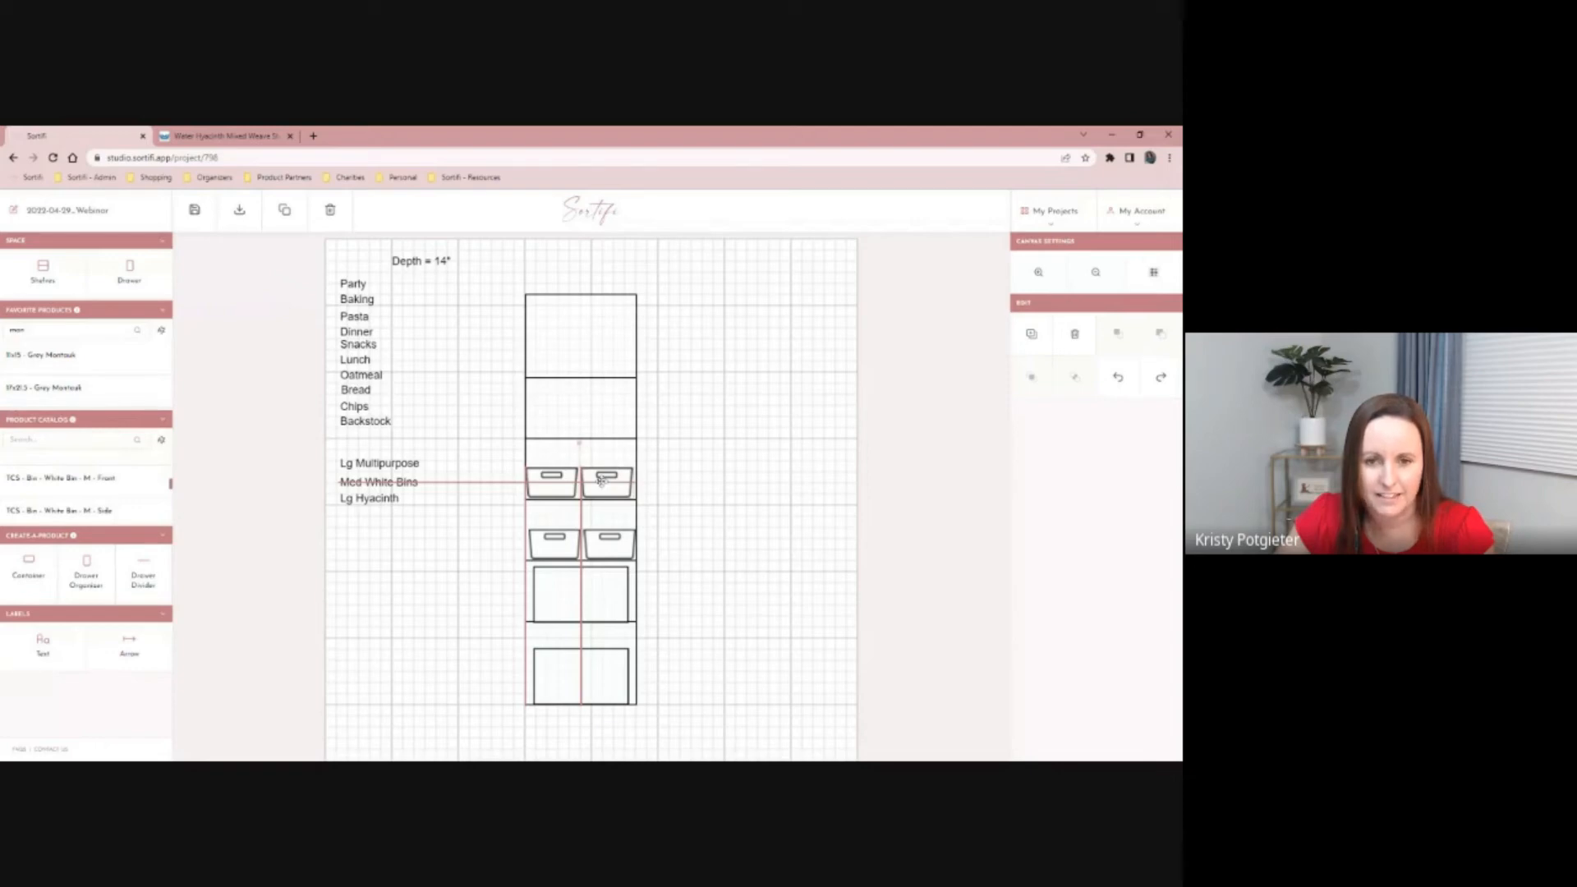
pyautogui.moveTo(600, 480); pyautogui.dragTo(603, 480)
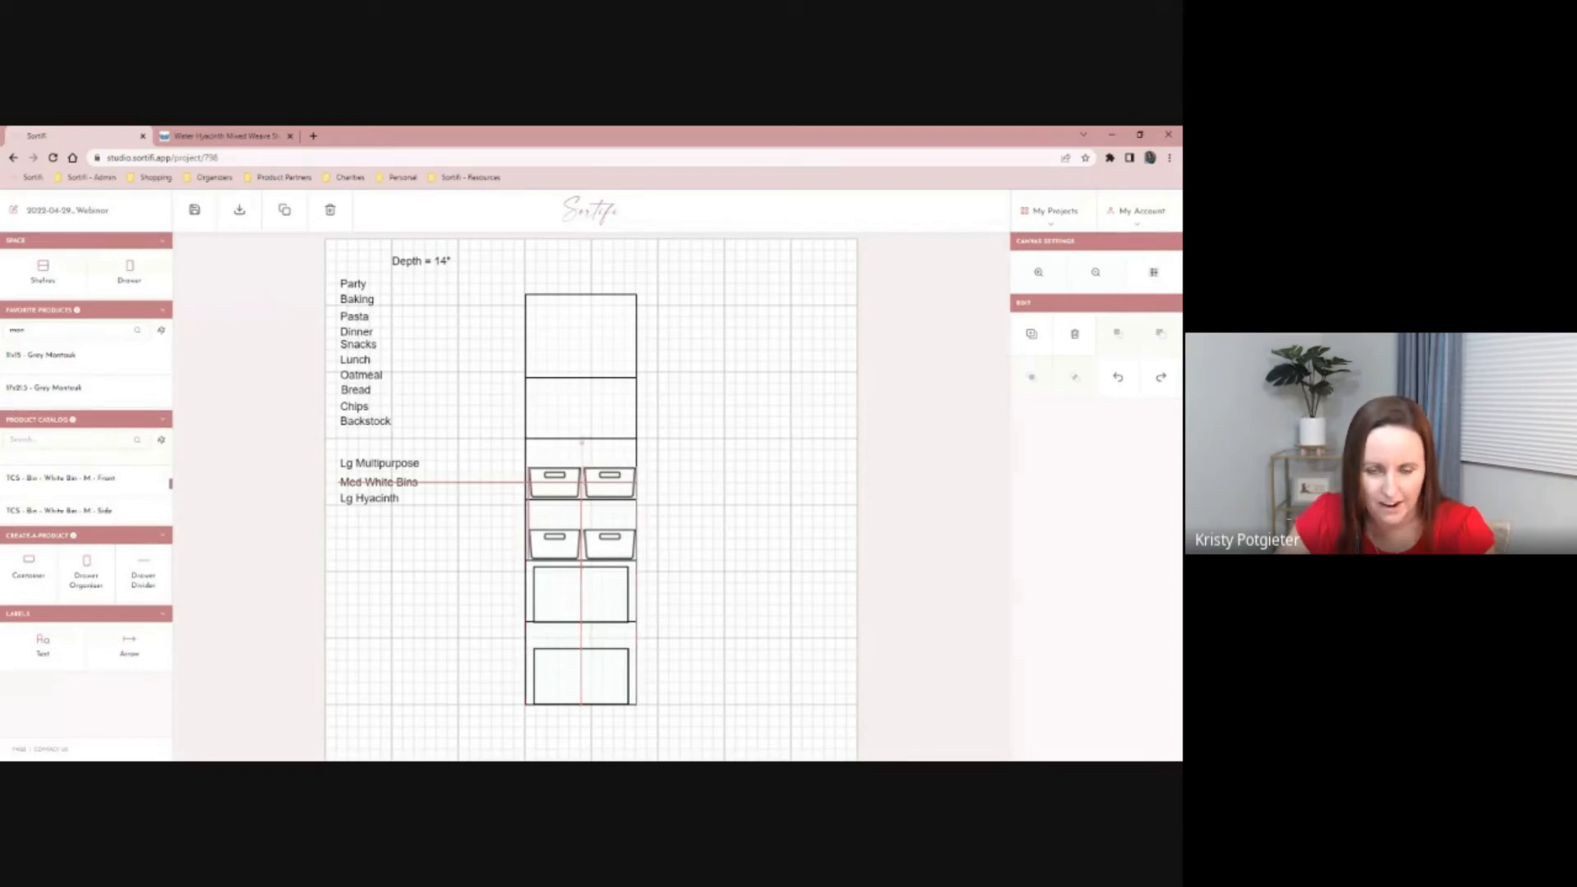
pyautogui.moveTo(603, 480); pyautogui.dragTo(605, 422)
pyautogui.click(675, 450)
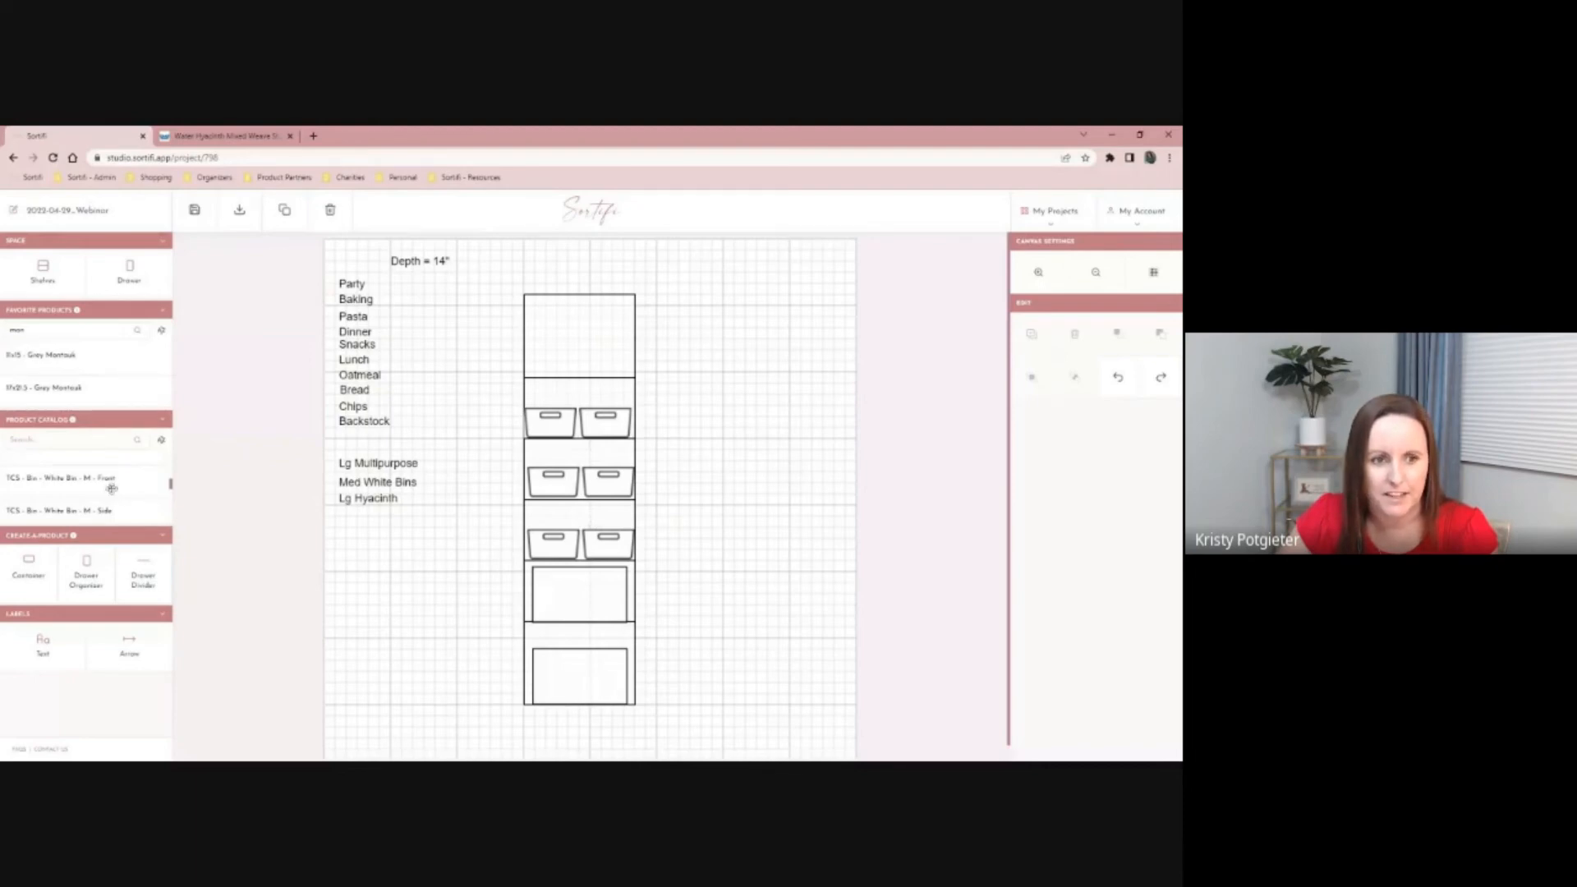
# - Place two front-facing TCS large multipurpose bins from the product catalog side by side on the top shelf
pyautogui.scroll(2, 90, 481)
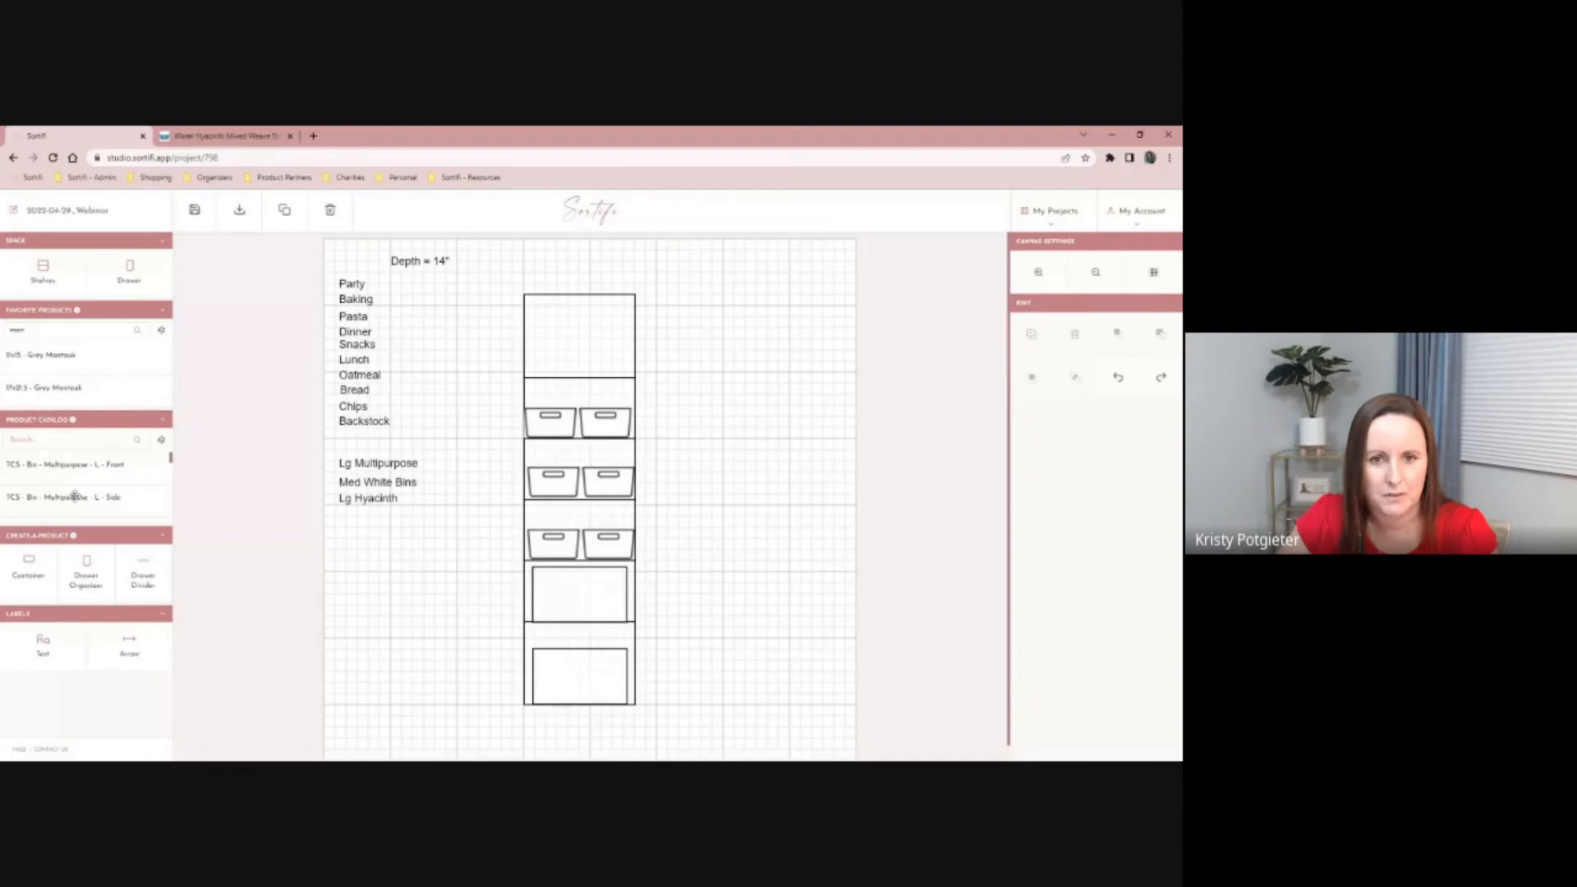
pyautogui.moveTo(75, 496); pyautogui.dragTo(544, 344)
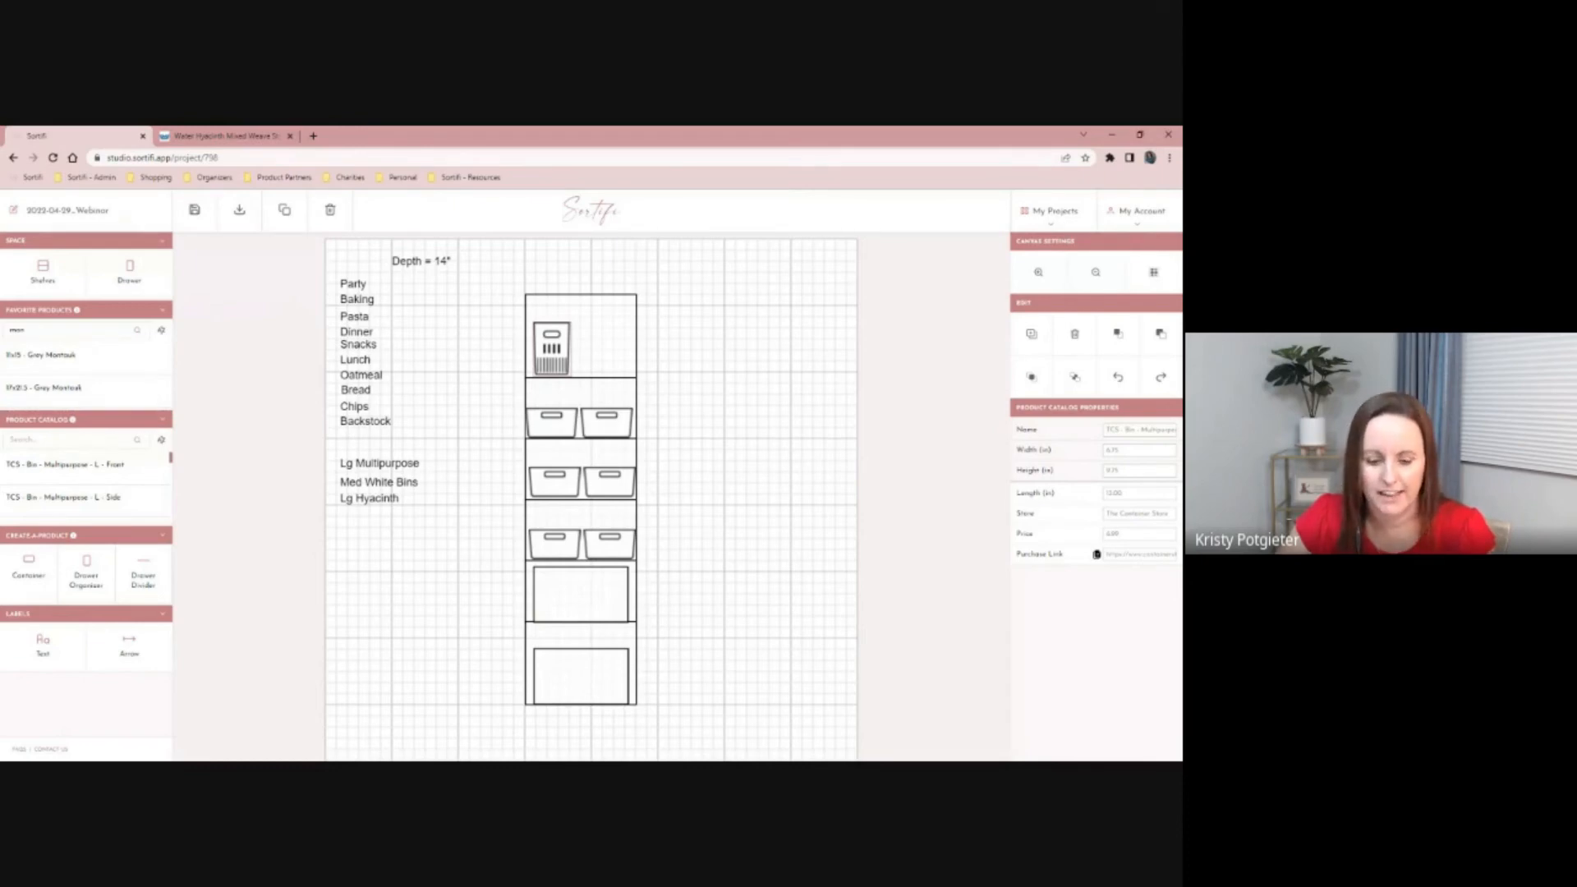
pyautogui.hotkey('ctrl', 'v')
pyautogui.moveTo(570, 379); pyautogui.dragTo(602, 355)
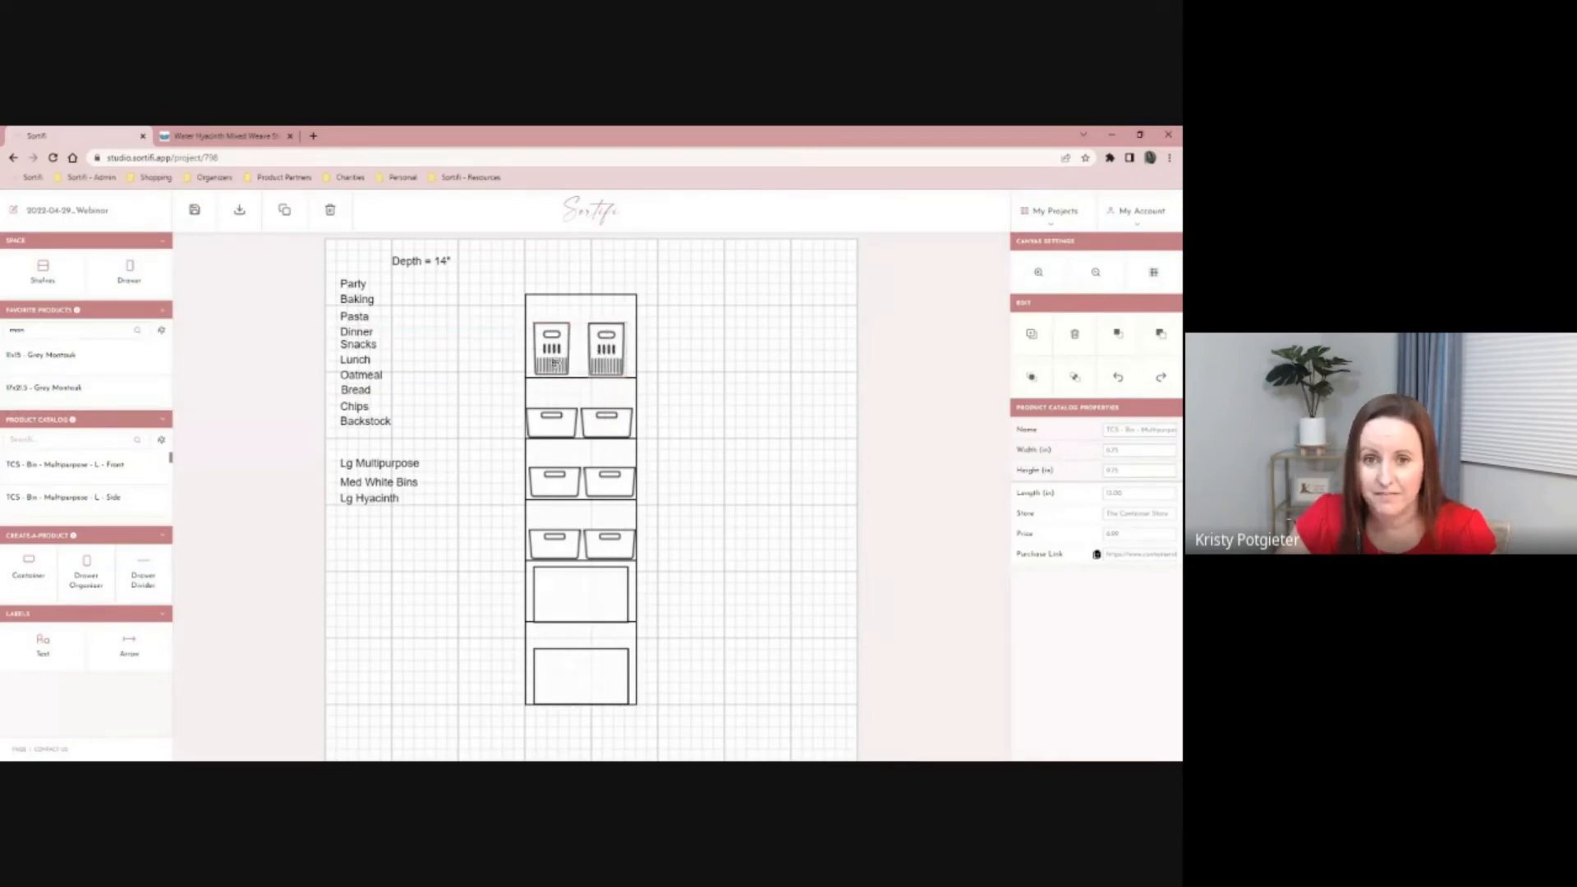
pyautogui.moveTo(554, 361); pyautogui.dragTo(556, 359)
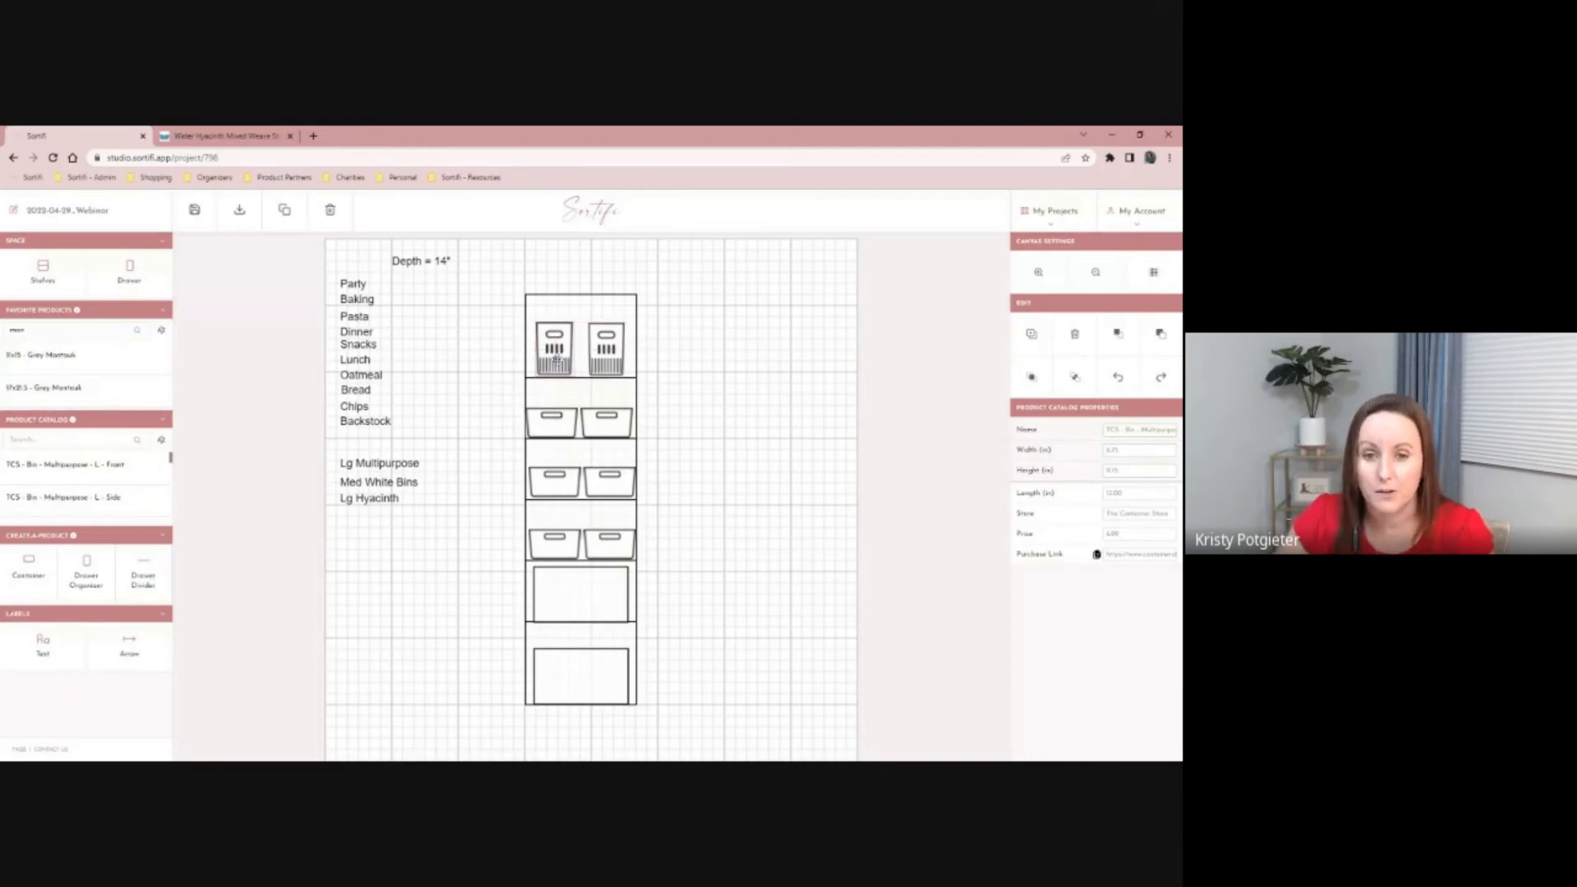
pyautogui.click(675, 383)
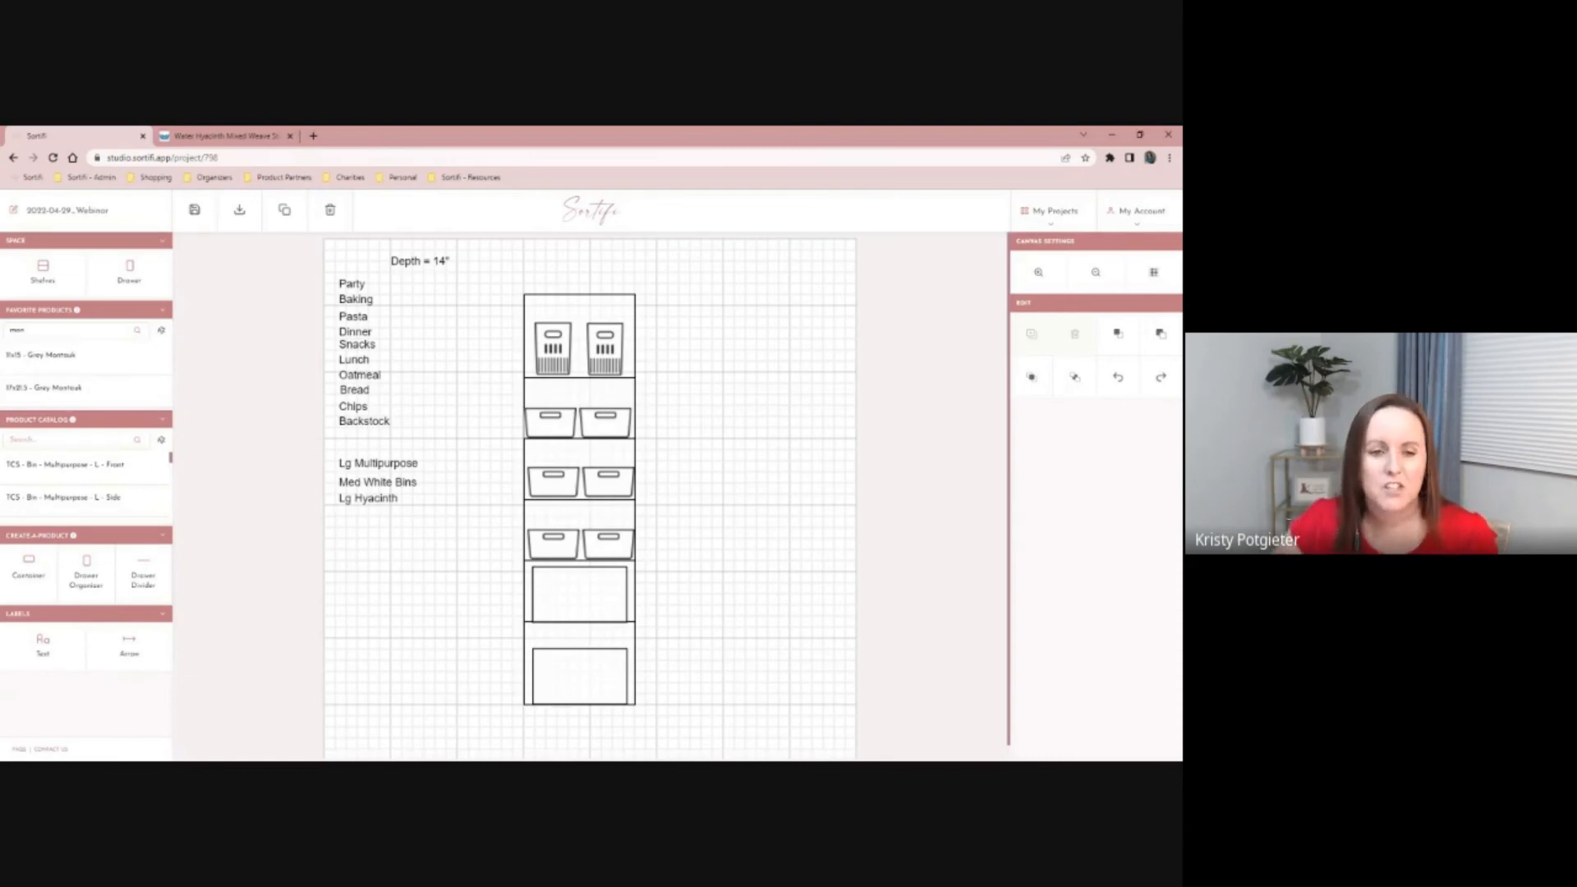
# - Place copies of the "Lg Hyacinth" label beside the two lowest shelves and of "Med White Bins" beside the three shelves above them
pyautogui.moveTo(394, 498); pyautogui.dragTo(516, 668)
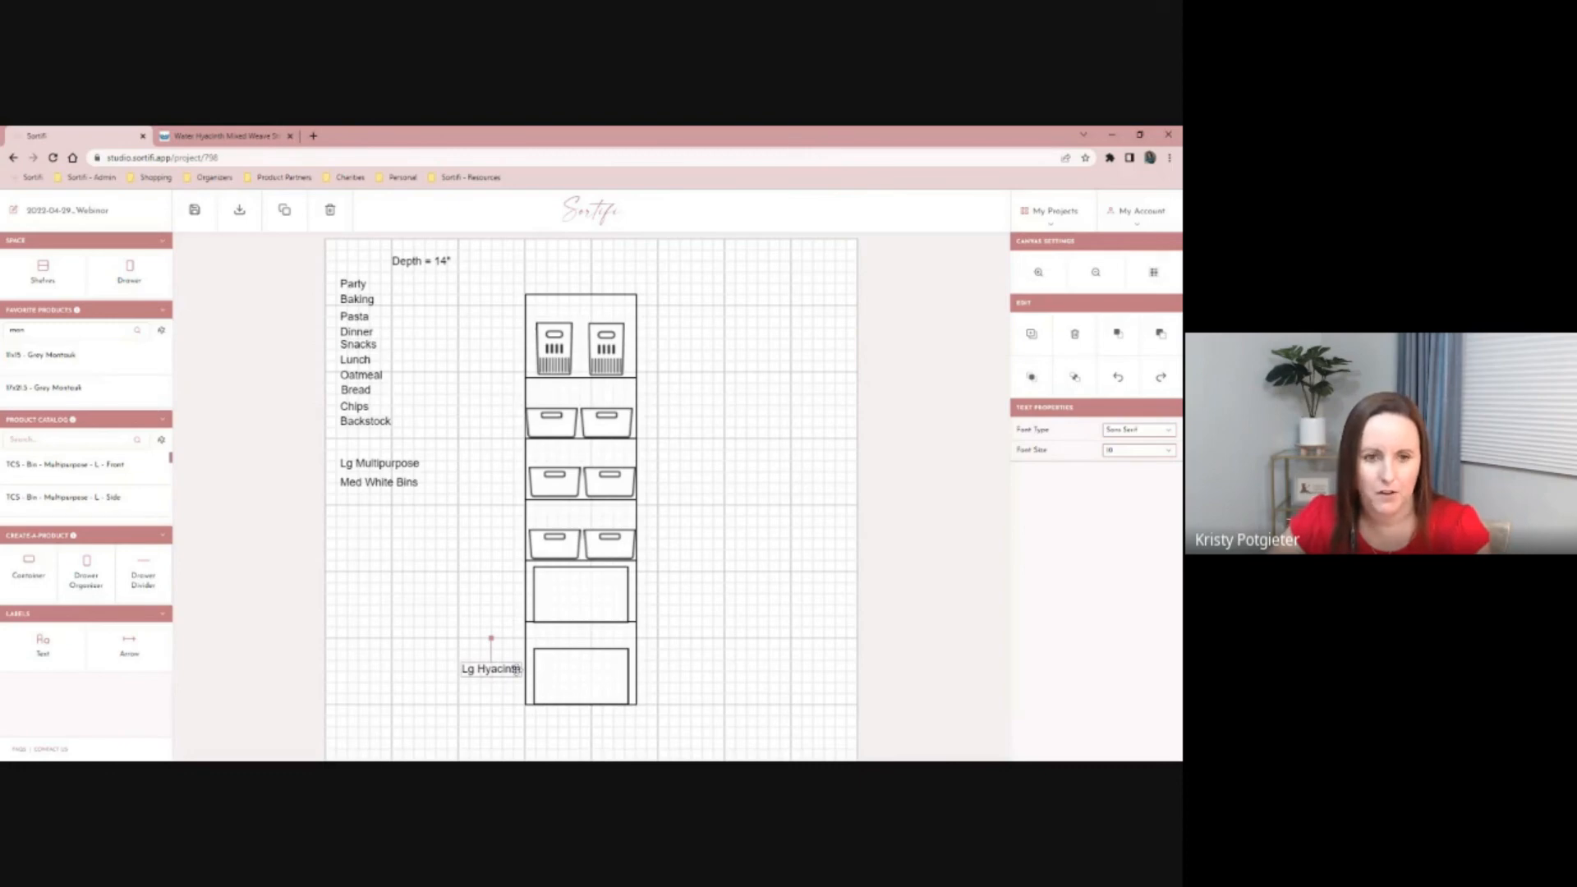
pyautogui.moveTo(515, 670); pyautogui.dragTo(485, 591)
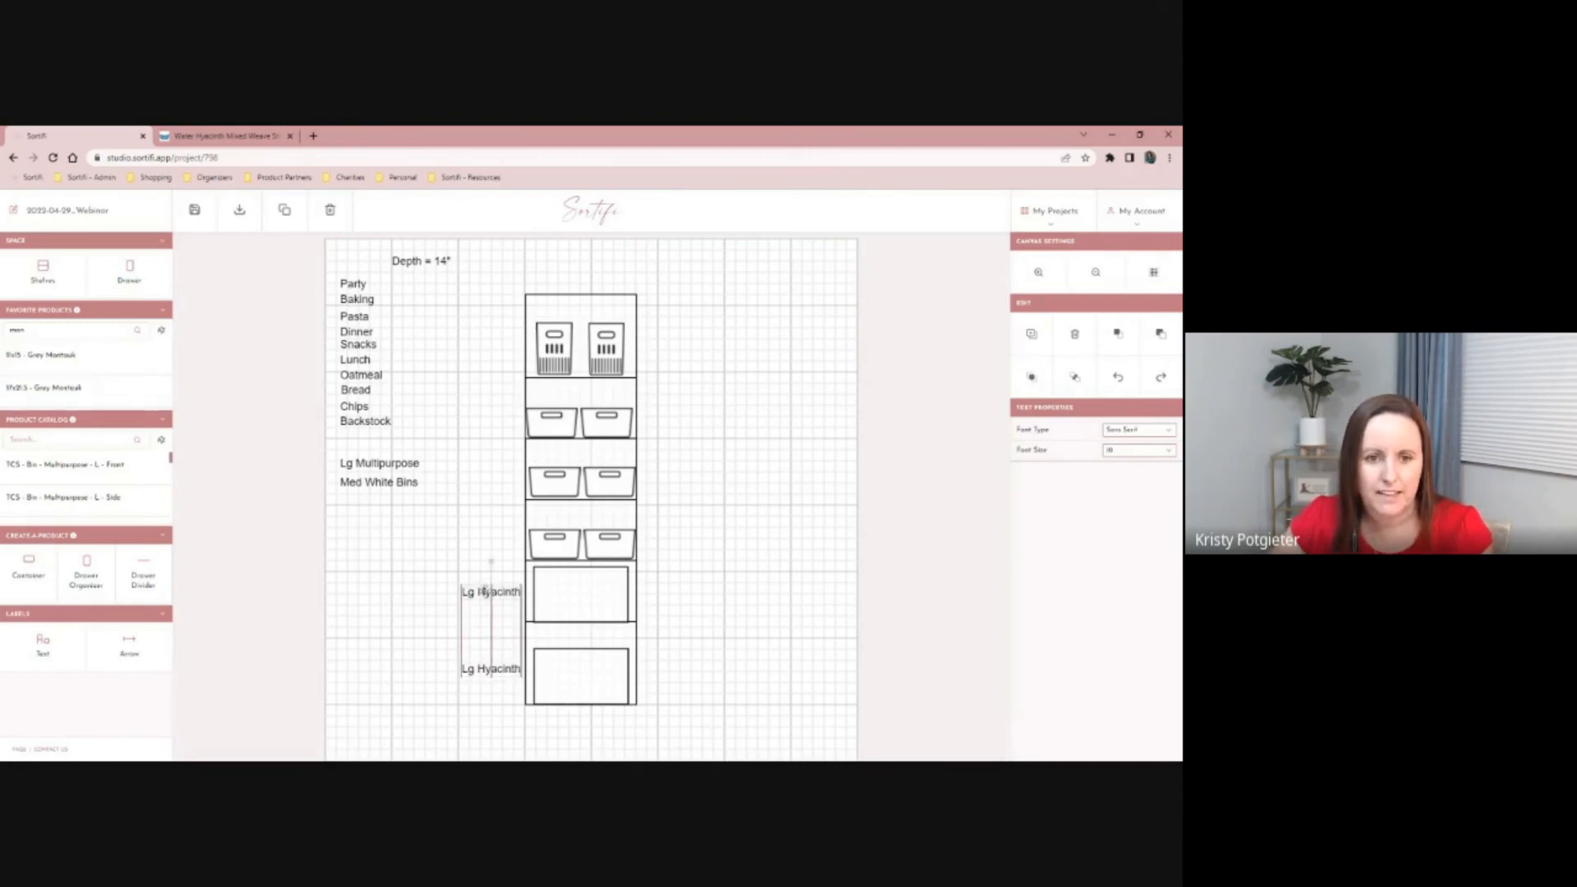
pyautogui.moveTo(409, 484); pyautogui.dragTo(466, 426)
pyautogui.hotkey('ctrl', 'v')
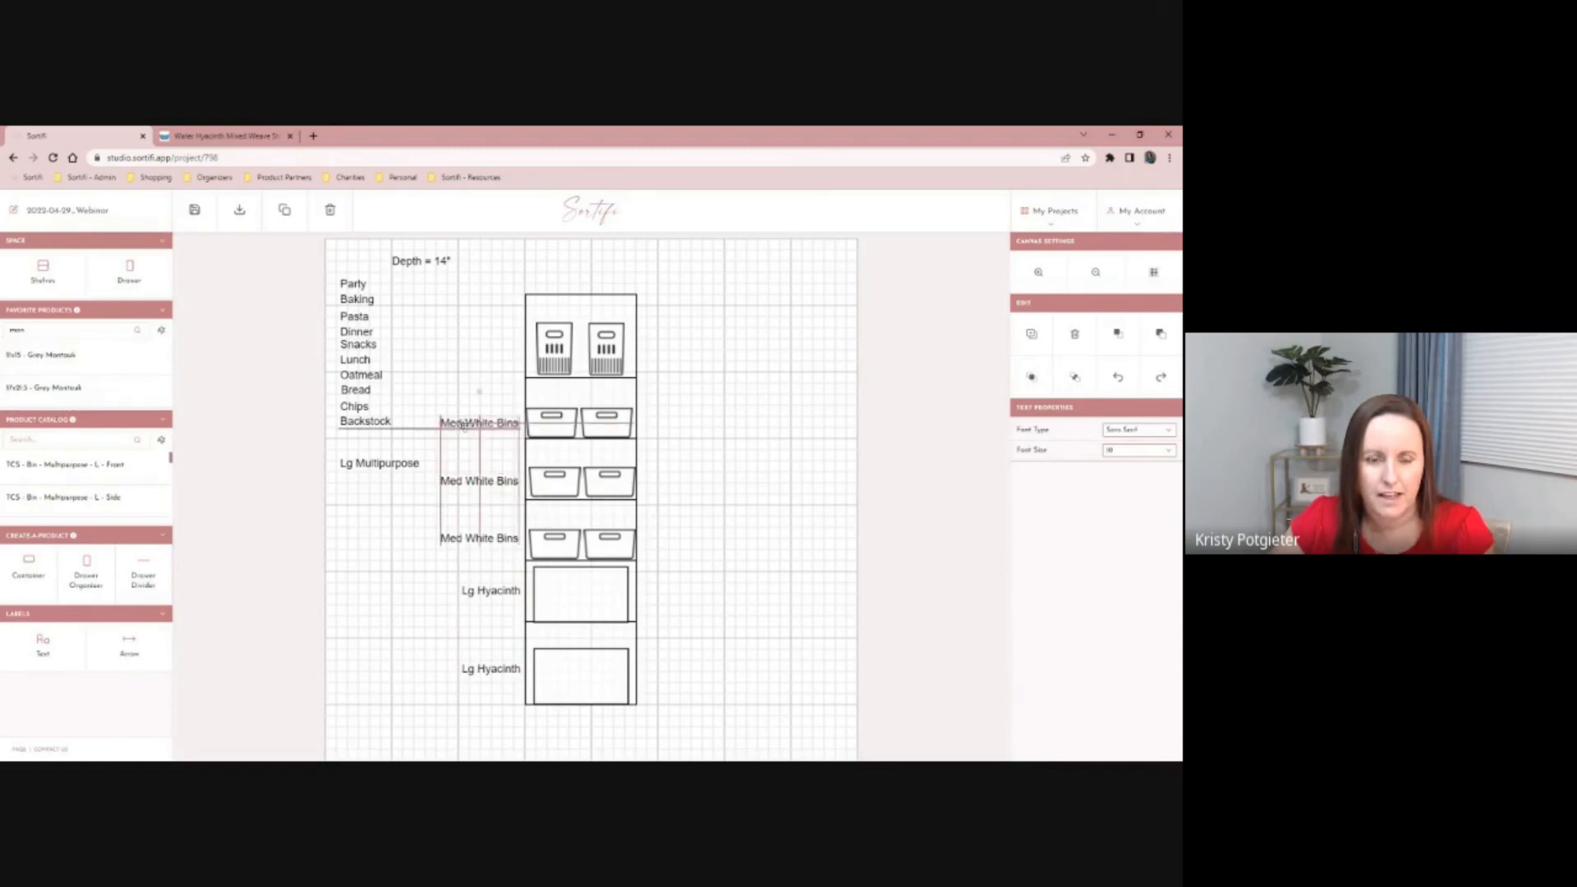
# - Move the "Lg Multipurpose" label beside the top shelf, and "Backstock" and "Chips" onto the lowest and second-lowest hyacinth containers
pyautogui.moveTo(382, 463); pyautogui.dragTo(487, 351)
pyautogui.click(363, 427)
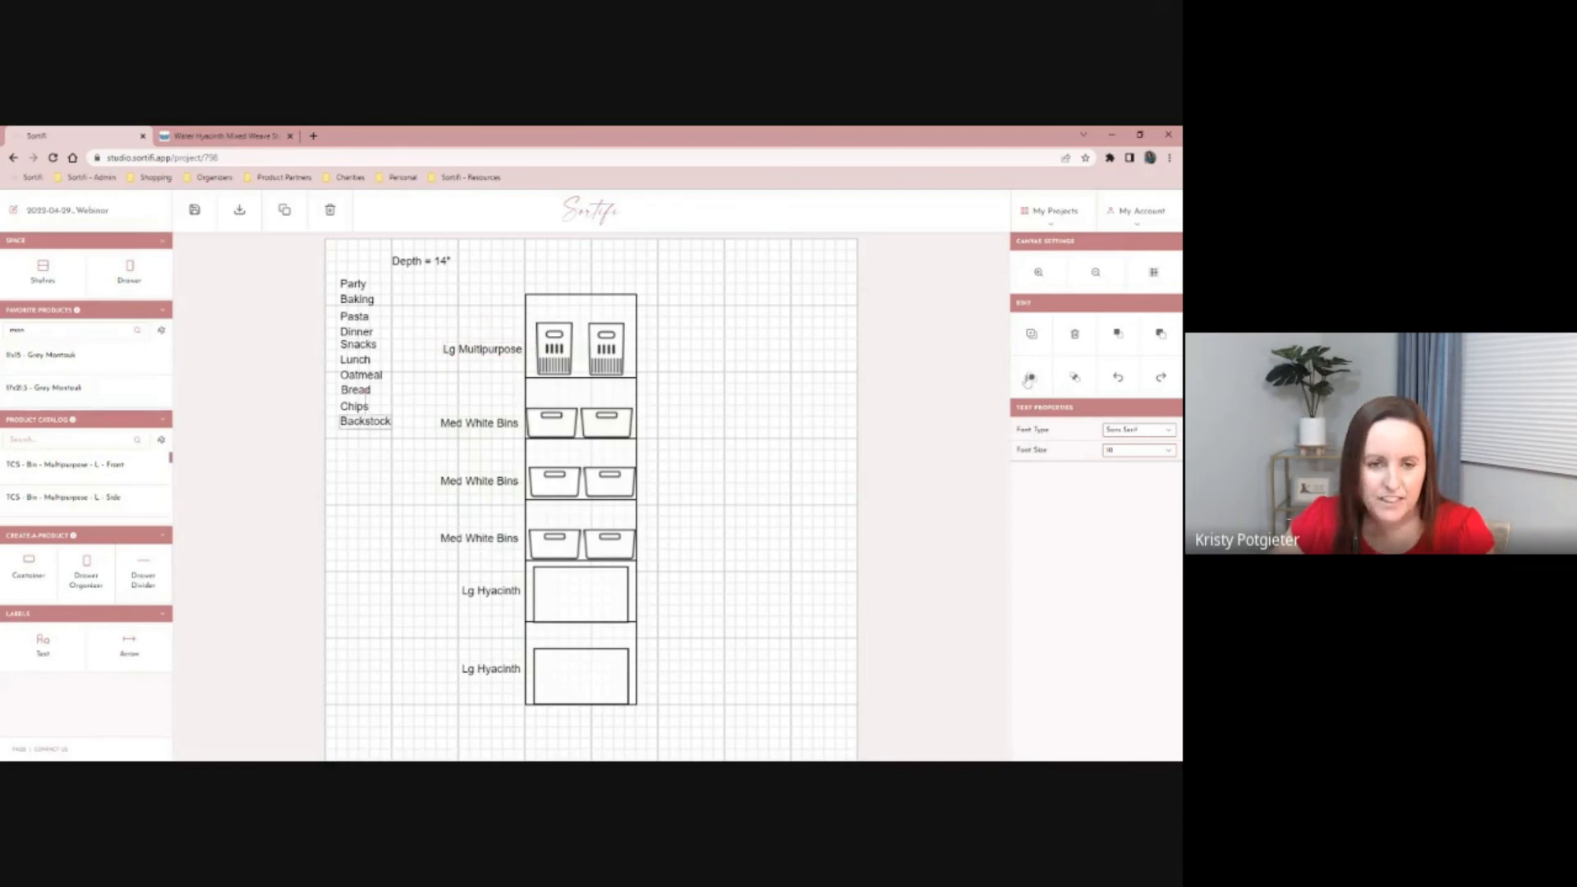
pyautogui.moveTo(364, 421); pyautogui.dragTo(565, 673)
pyautogui.click(362, 409)
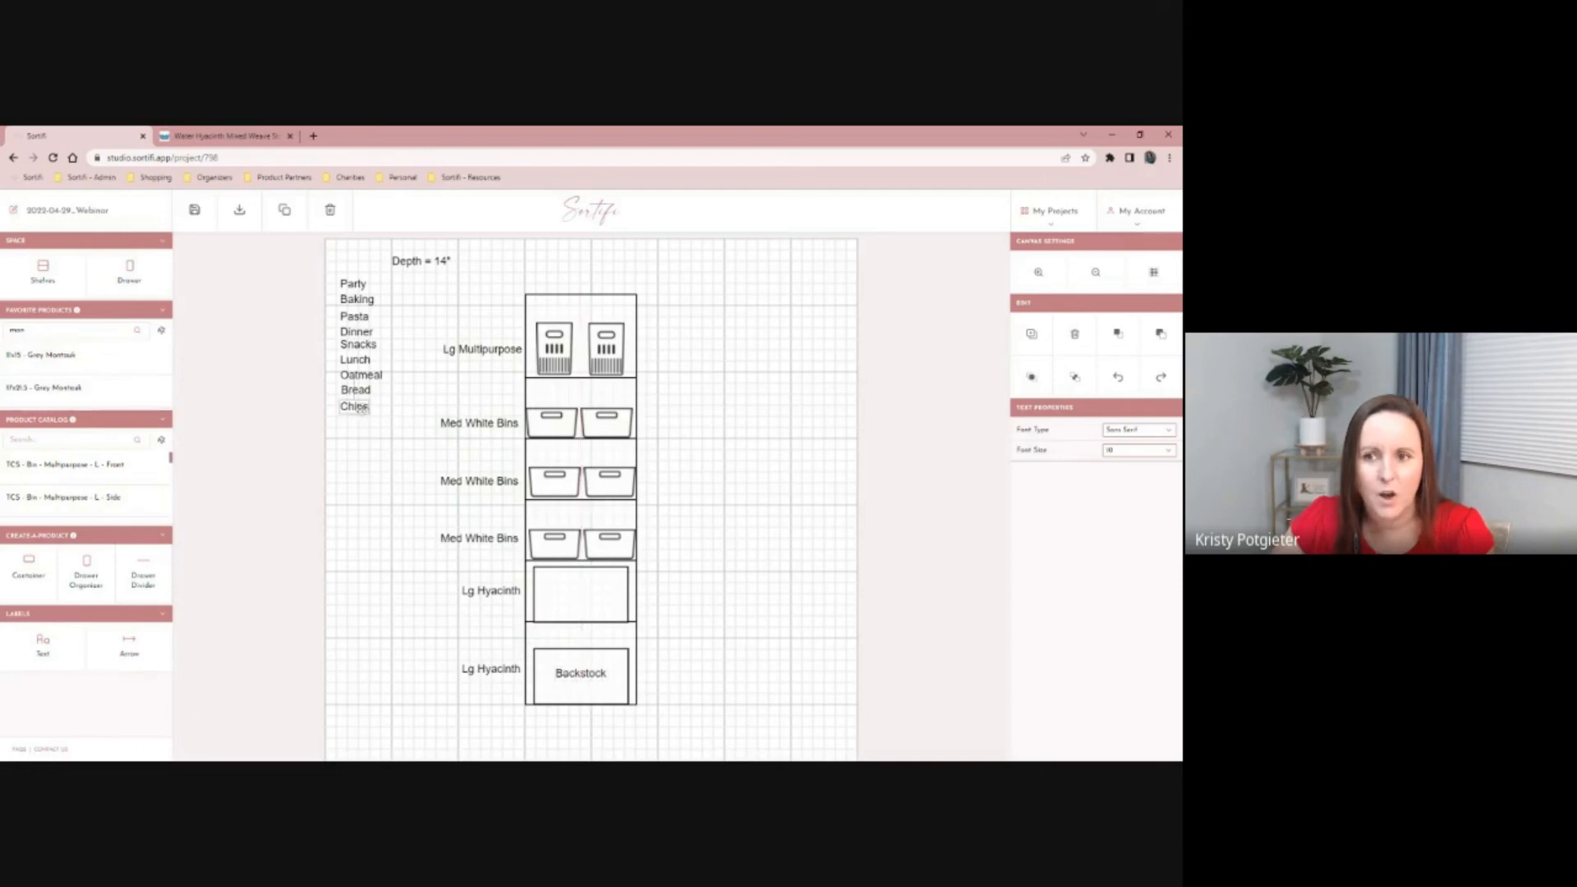
pyautogui.moveTo(360, 409); pyautogui.dragTo(592, 596)
# - Move "Bread" and "Oatmeal" above the bins on the third shelf from the bottom, and "Lunch" and "Snacks" above those on the fourth
pyautogui.click(356, 389)
pyautogui.moveTo(356, 389); pyautogui.dragTo(617, 521)
pyautogui.click(355, 360)
pyautogui.moveTo(355, 360); pyautogui.dragTo(530, 452)
pyautogui.moveTo(555, 463); pyautogui.dragTo(559, 463)
pyautogui.moveTo(358, 344); pyautogui.dragTo(602, 463)
# - Move "Dinner" and "Pasta" above the bins on the second shelf from the top, "Baking" and "Party" above the top bins, and save the project
pyautogui.moveTo(371, 331); pyautogui.dragTo(614, 402)
pyautogui.moveTo(356, 299); pyautogui.dragTo(562, 315)
pyautogui.moveTo(367, 287); pyautogui.dragTo(618, 316)
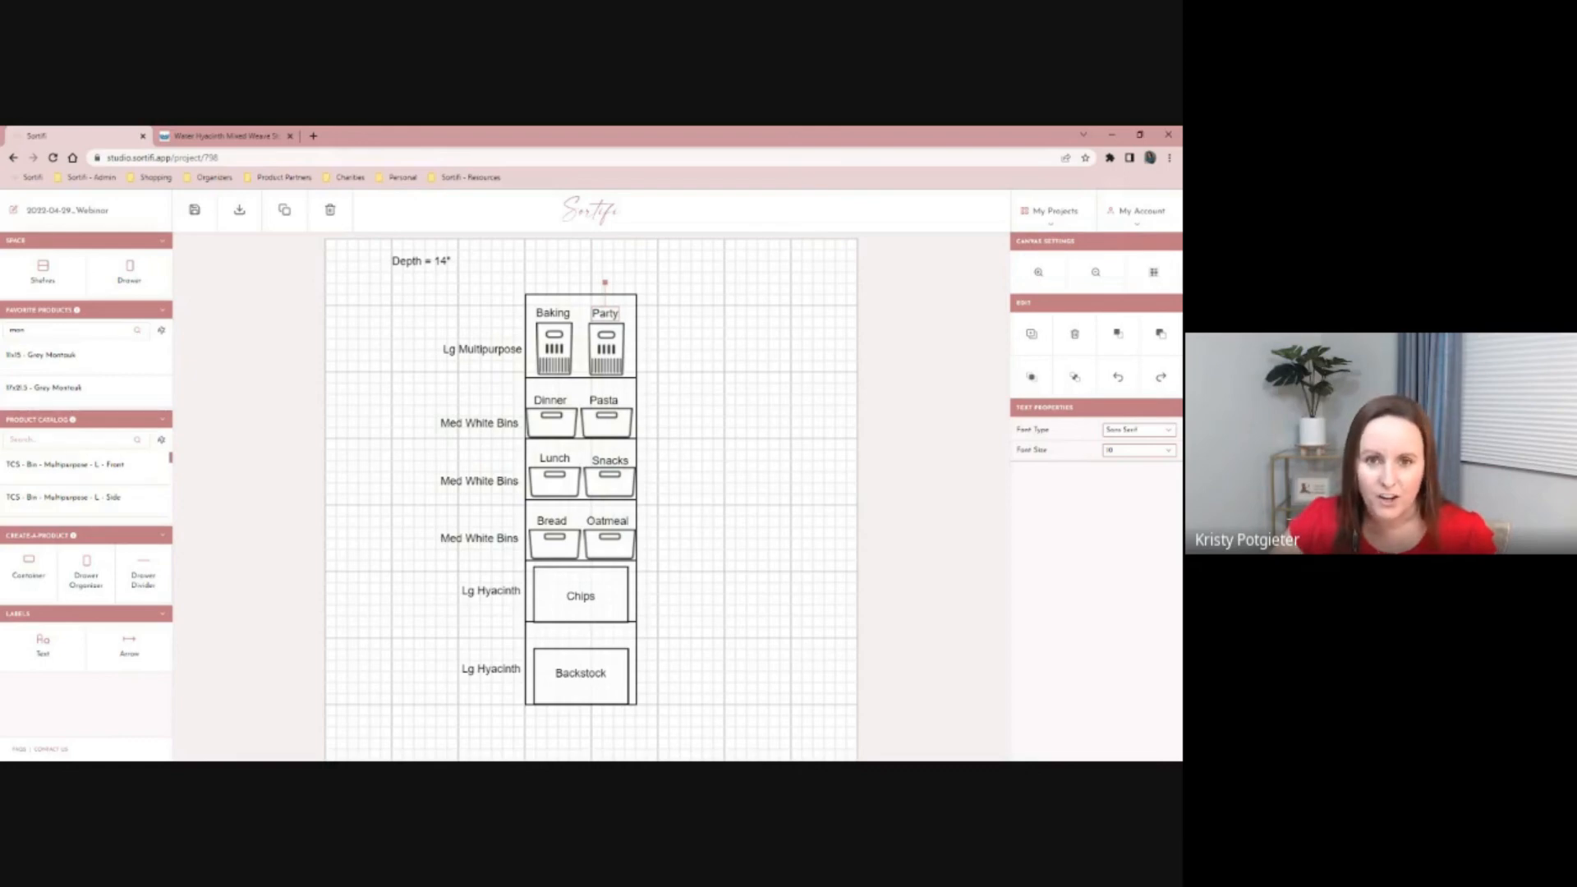
pyautogui.click(193, 215)
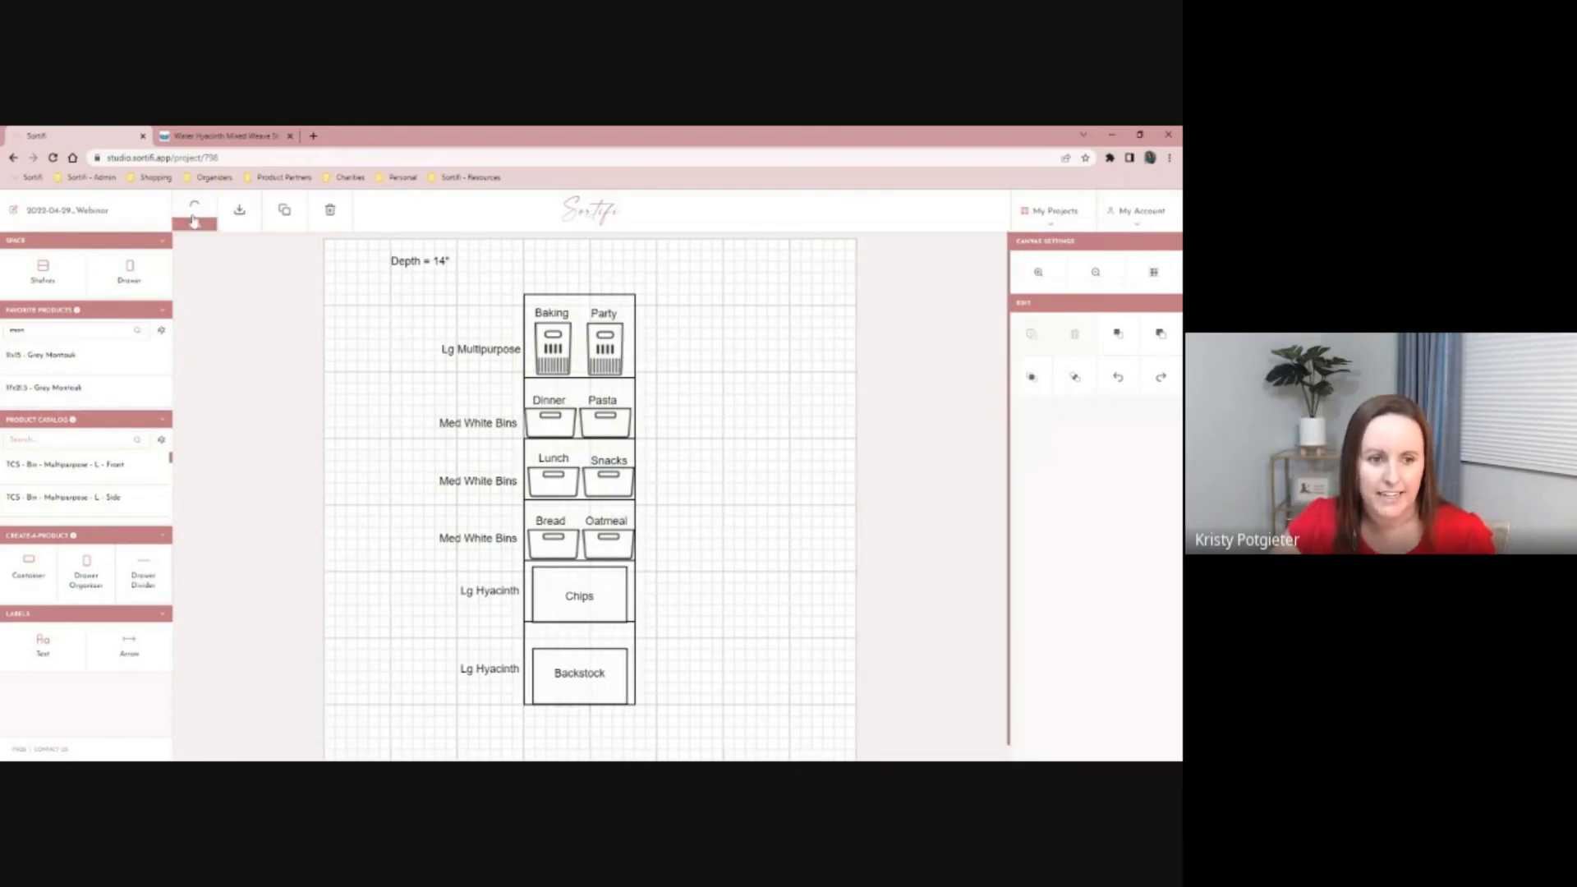
# - Delete the depth note above the shelf unit and save the project again
pyautogui.click(428, 261)
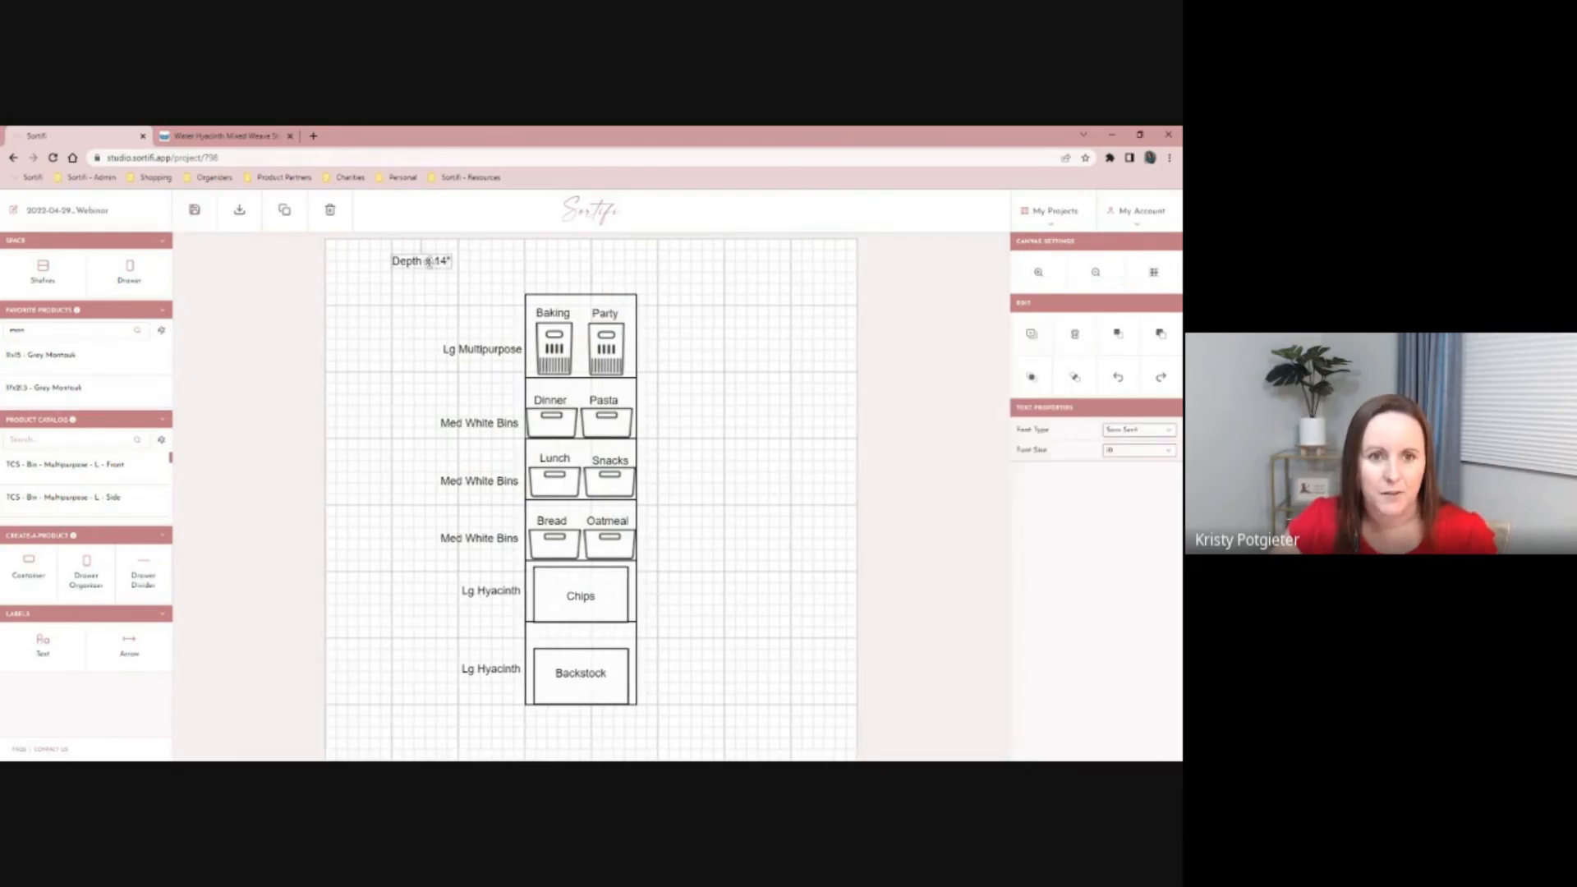
pyautogui.press('Delete')
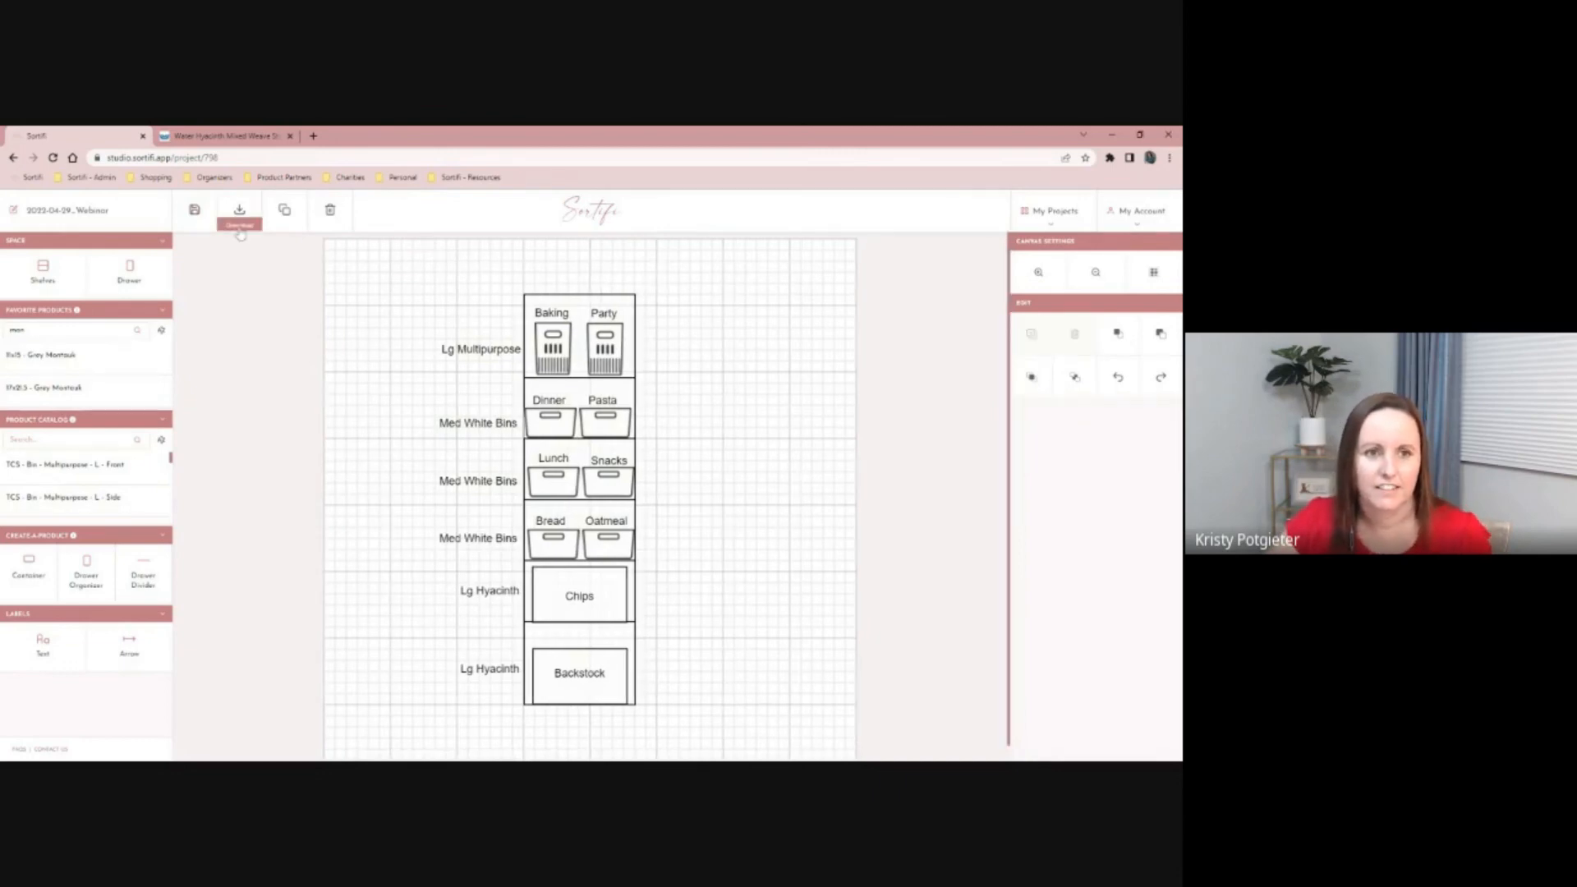
pyautogui.click(202, 222)
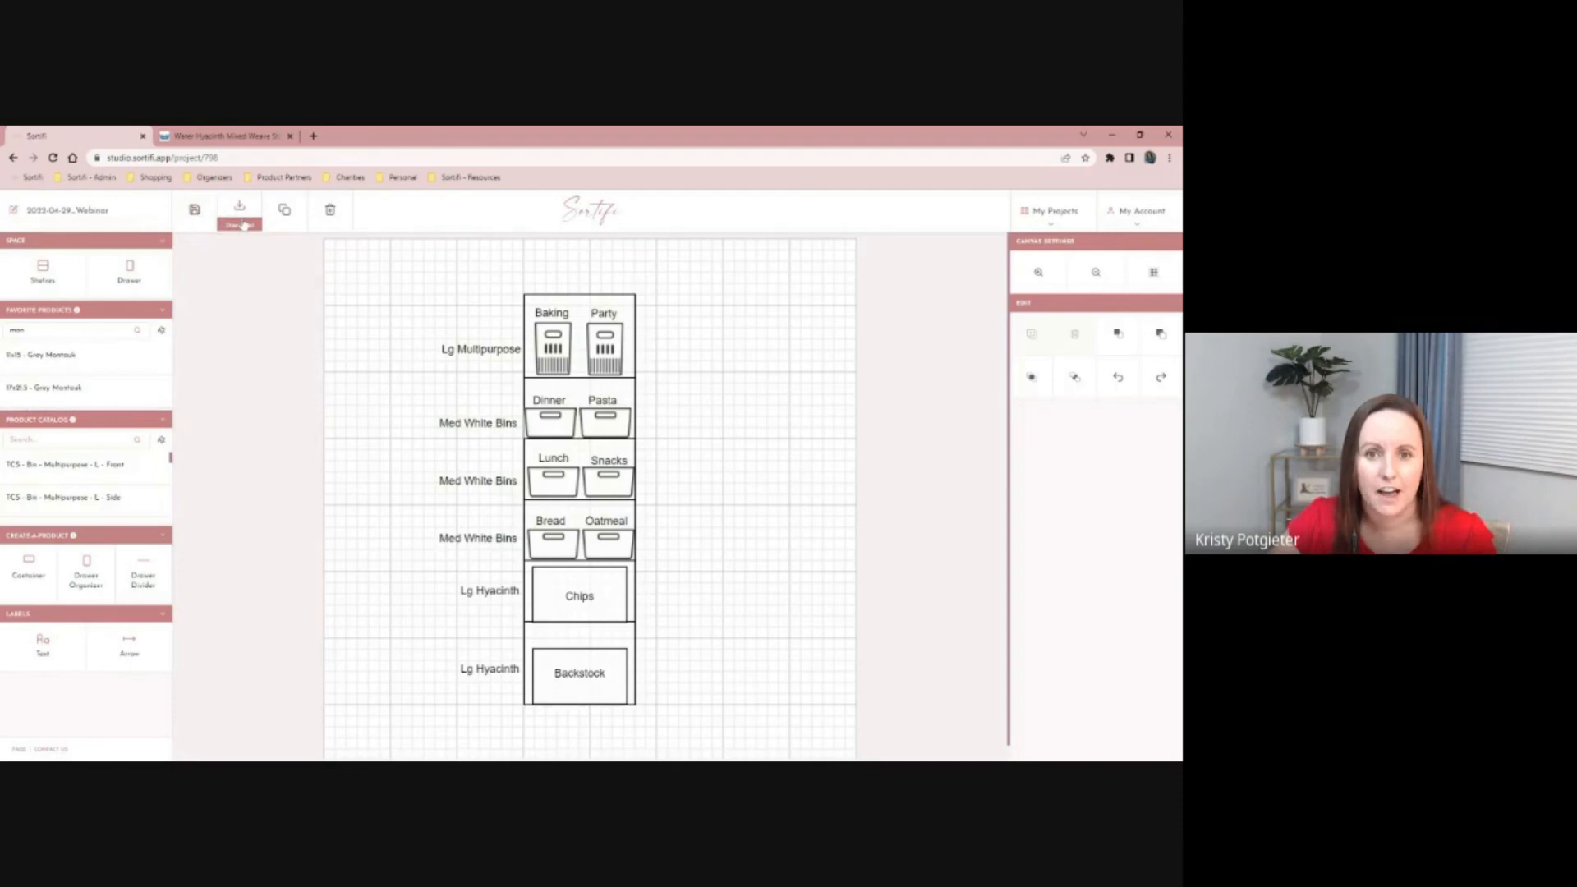
# - Download the project's PDF files and open the layout drawing and the shopping list
pyautogui.click(242, 219)
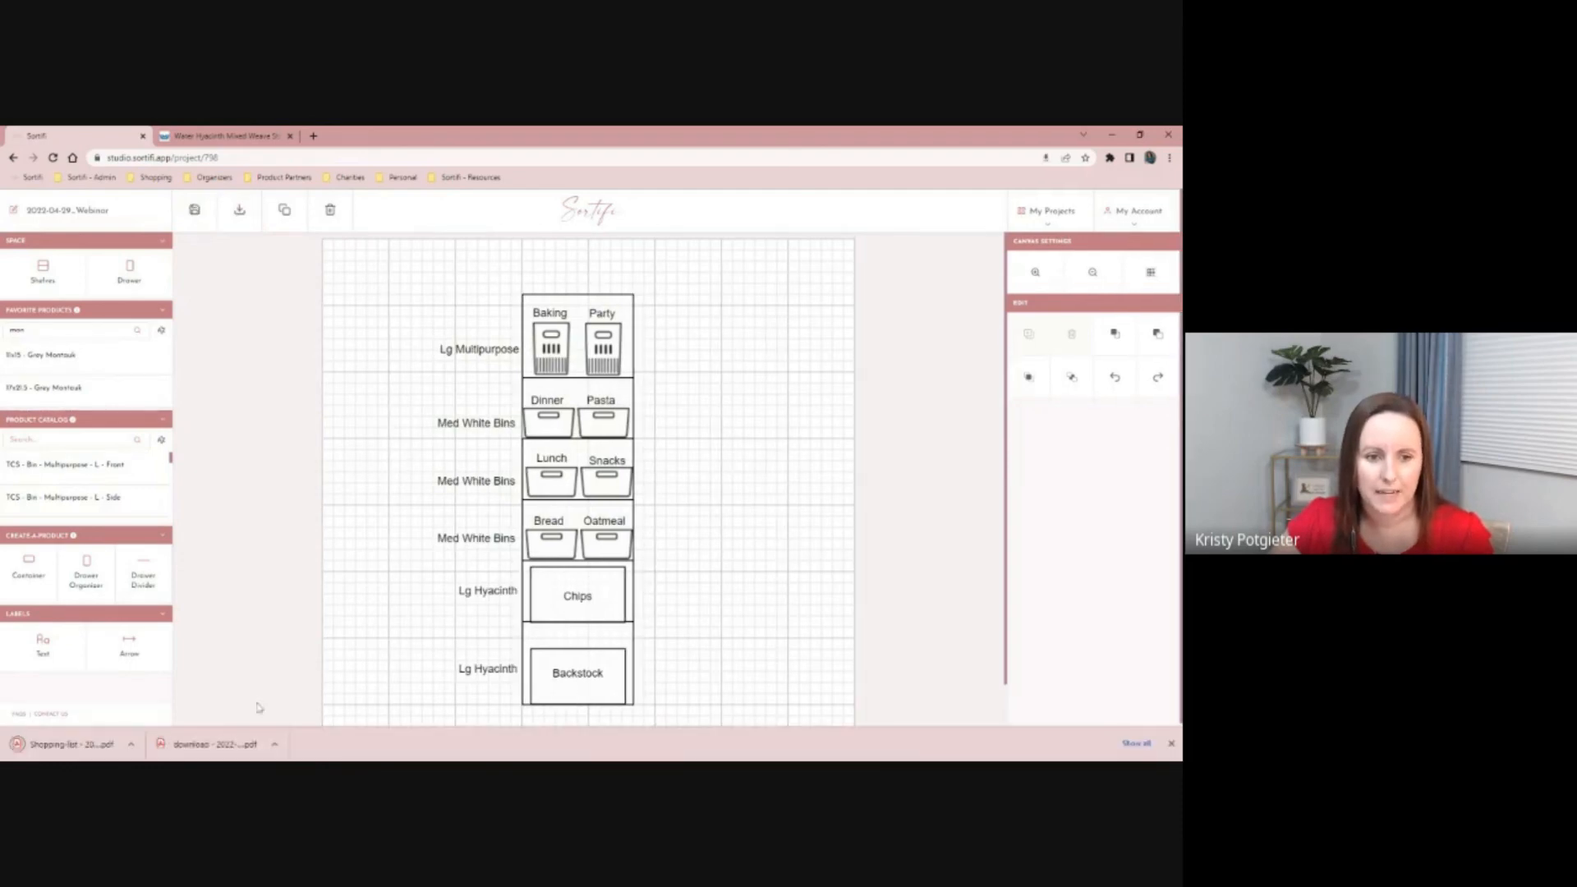
pyautogui.scroll(-1, 259, 707)
pyautogui.click(215, 745)
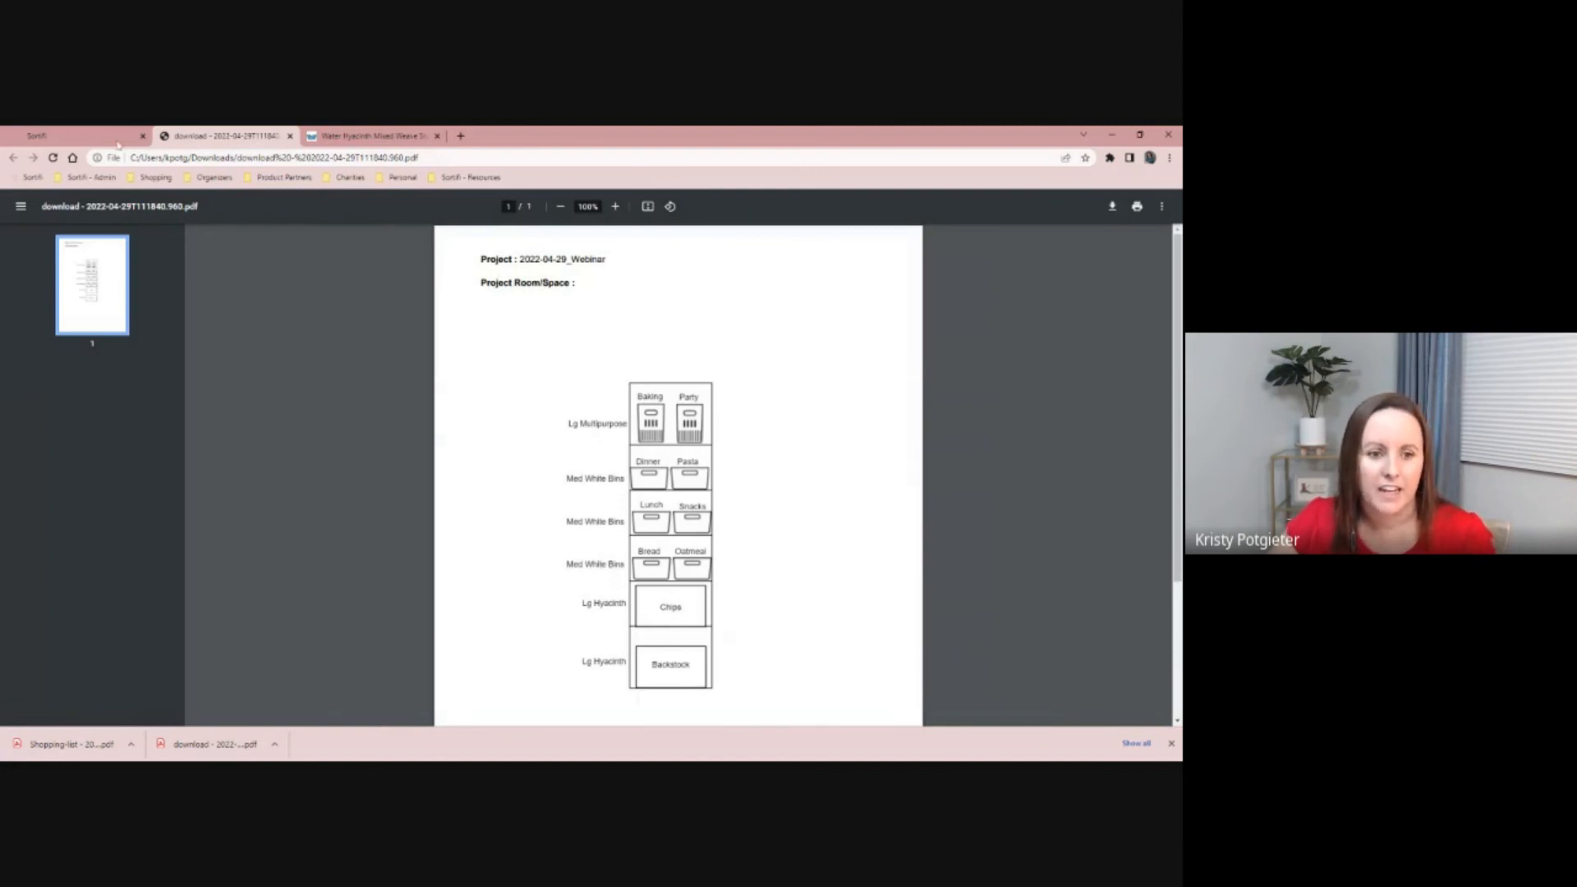
pyautogui.click(100, 745)
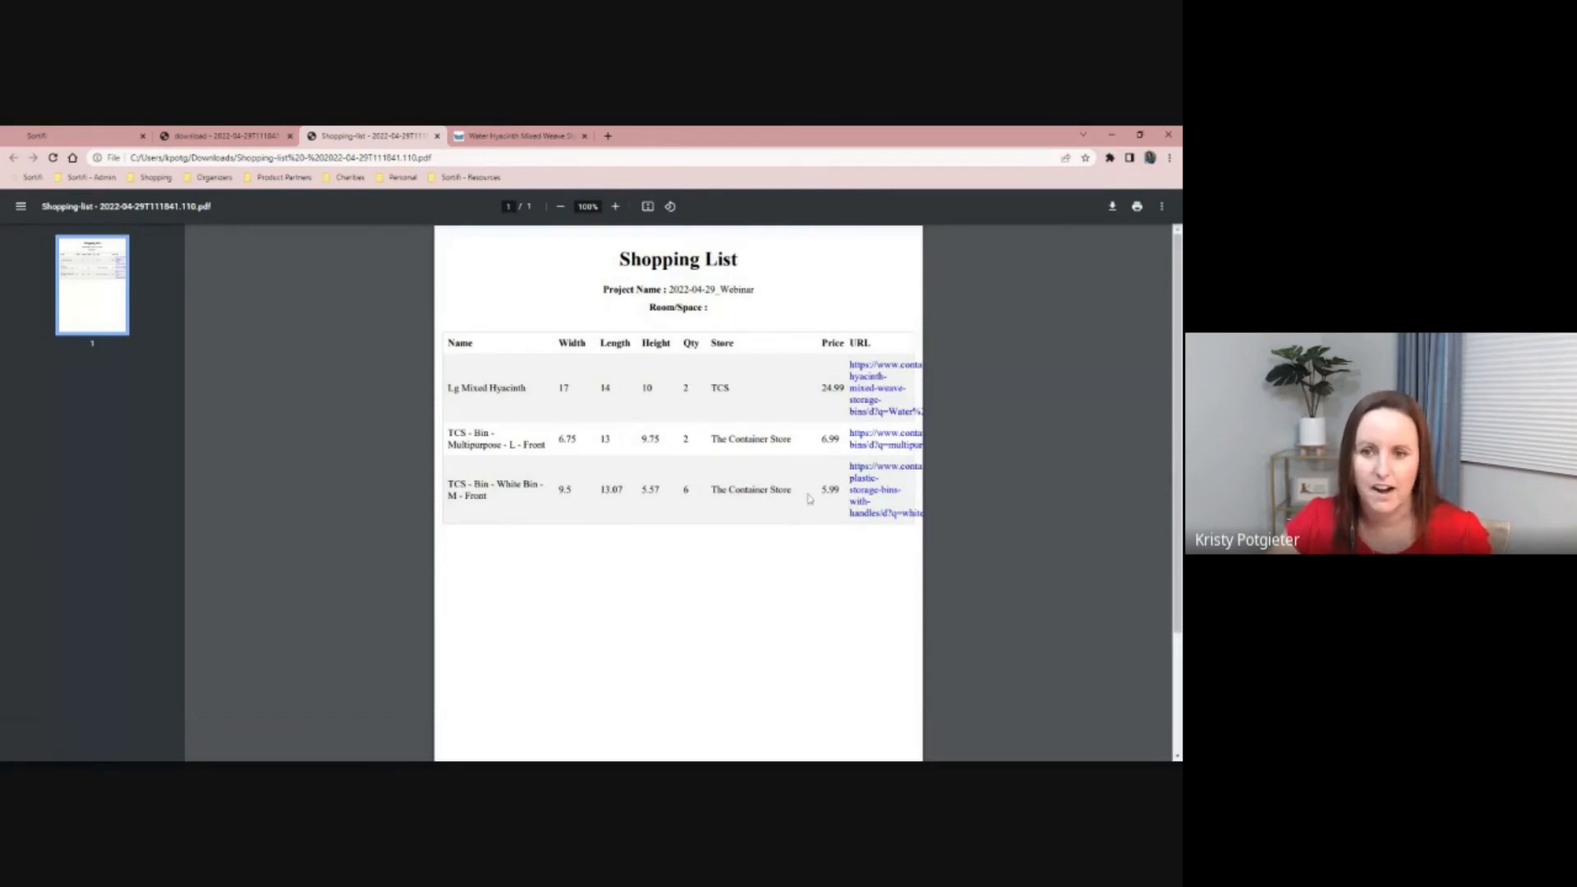
# - Open the medium white bin's store link from the shopping list, and return to the project canvas
pyautogui.click(868, 479)
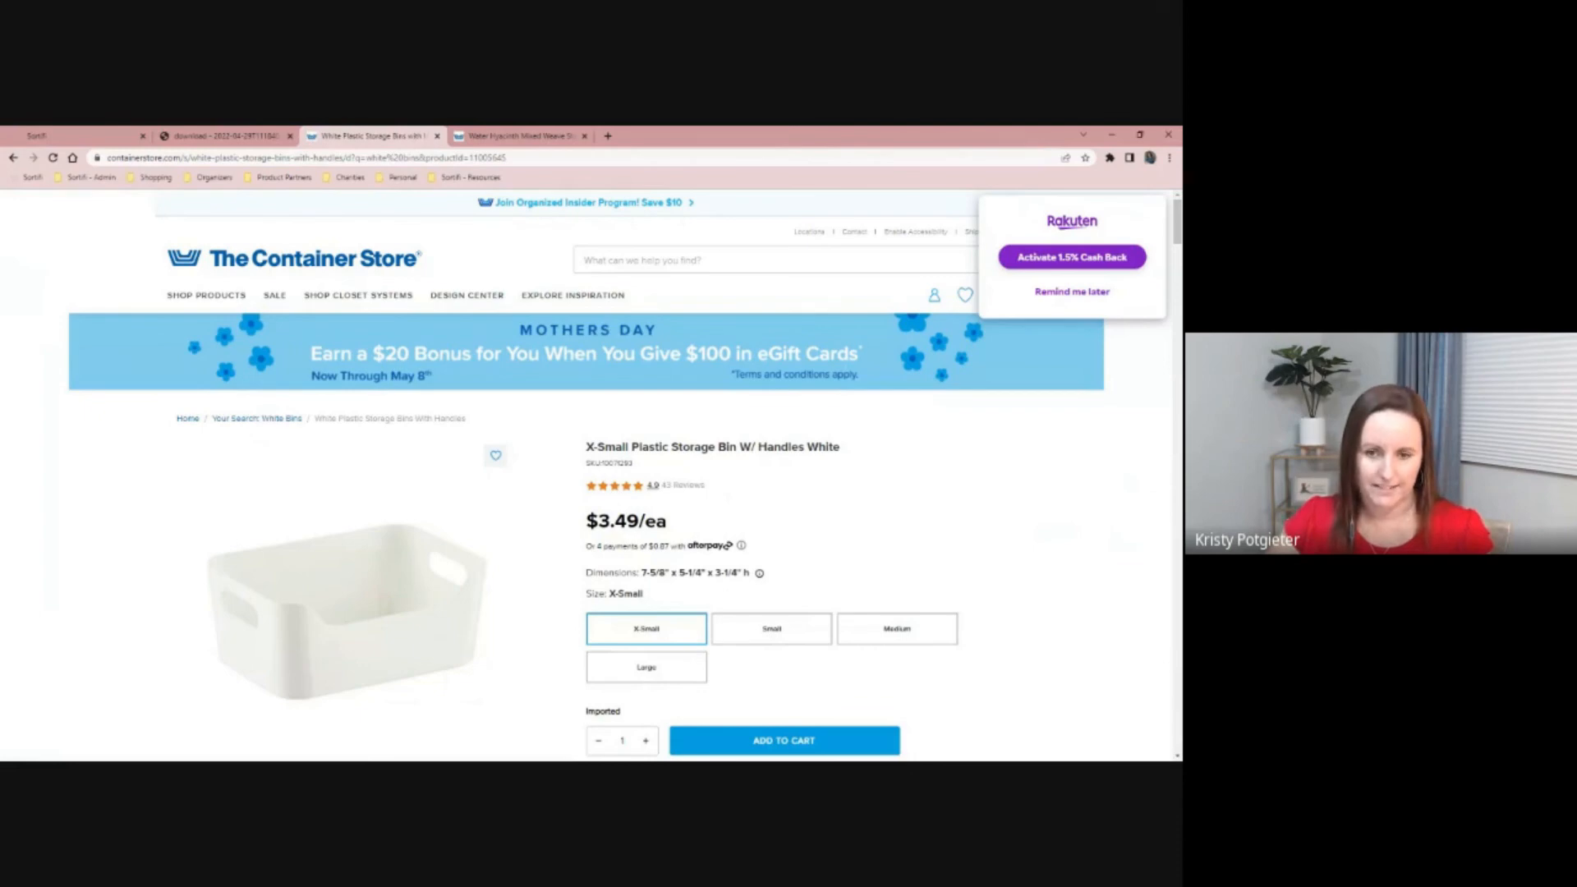
pyautogui.click(207, 140)
pyautogui.click(107, 143)
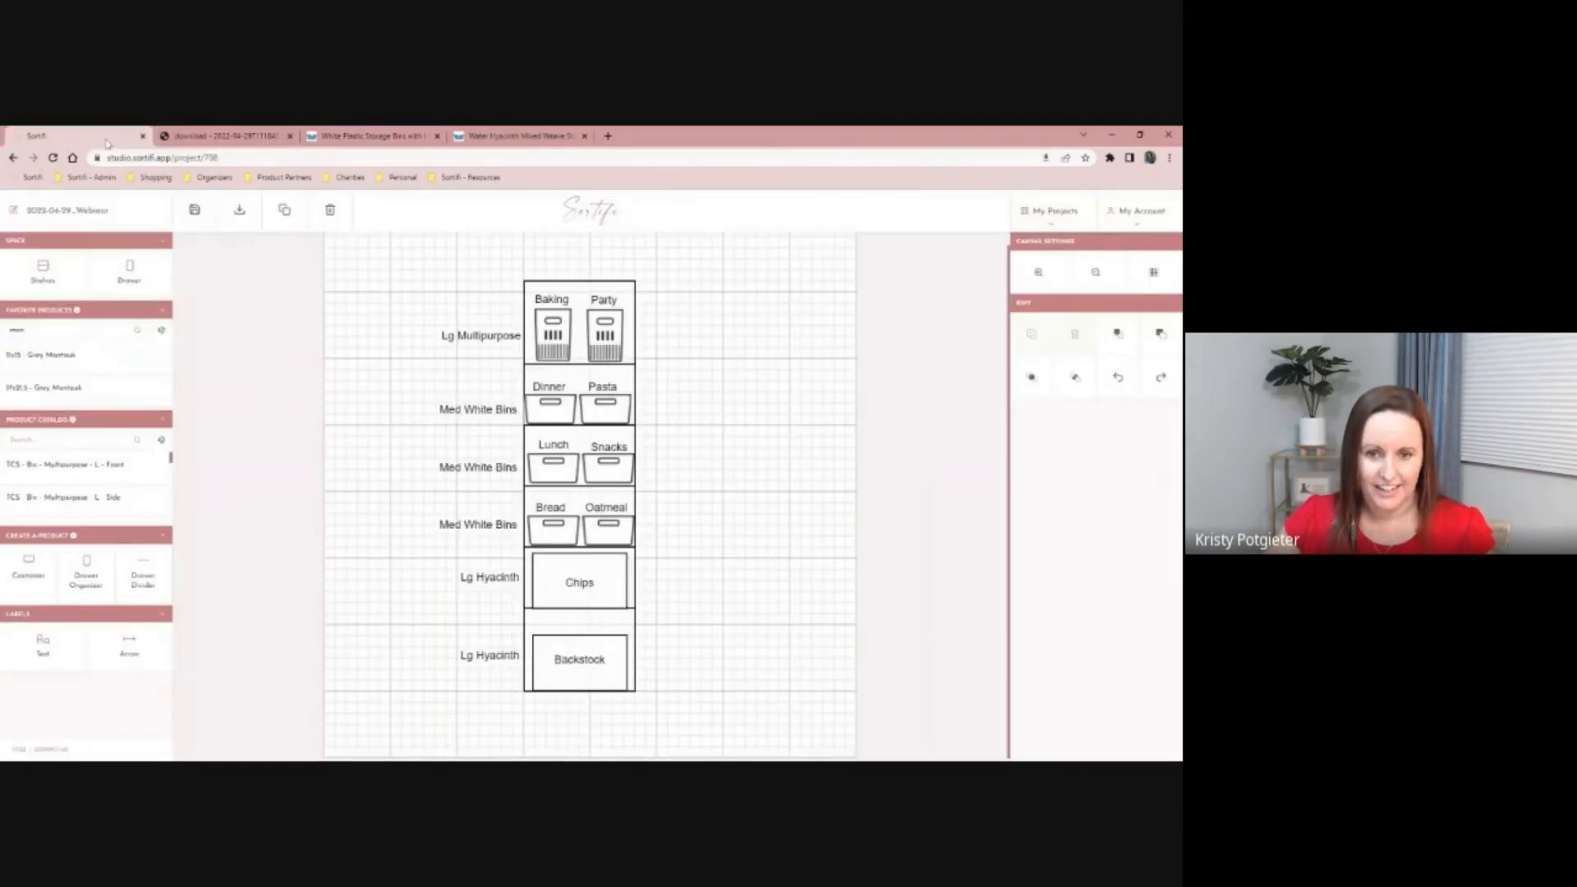